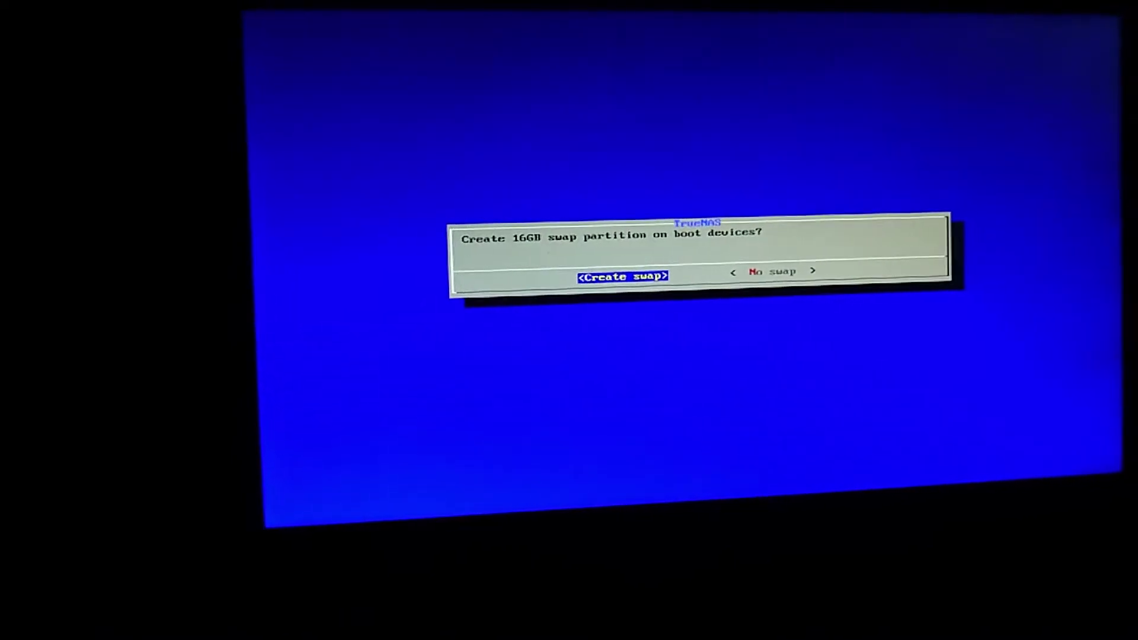
# Step: Choose 'No swap' to decline the 16GB swap partition and continue installing
pyautogui.press('Right')
pyautogui.press('Return')
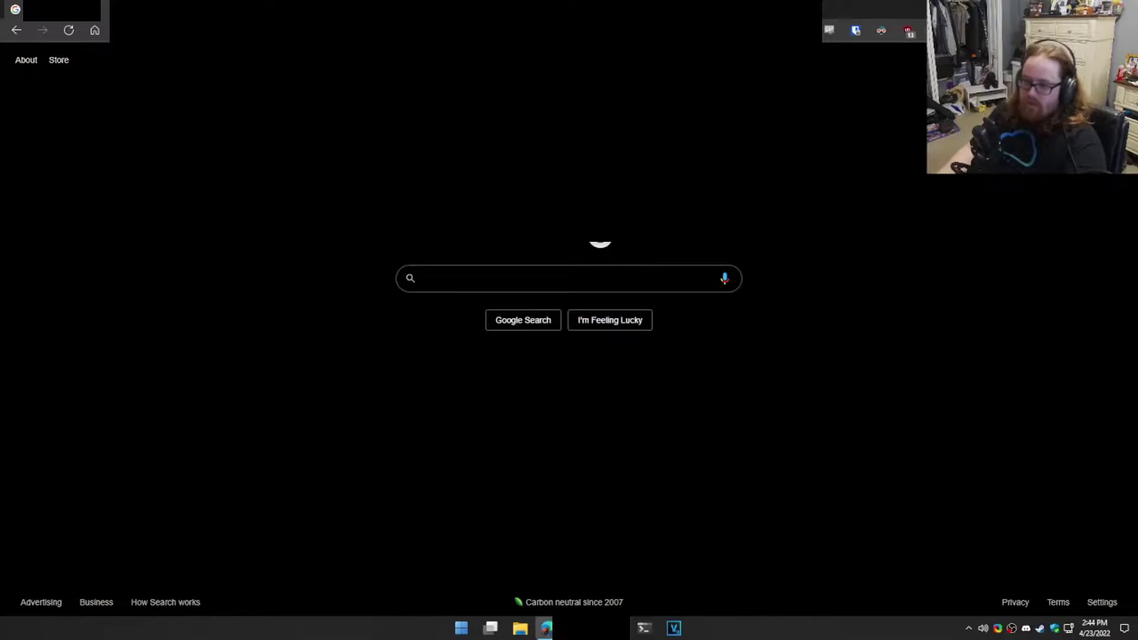
# Step: Load the NAS IP address in the browser and log in as root with the administrator password
pyautogui.write('1')
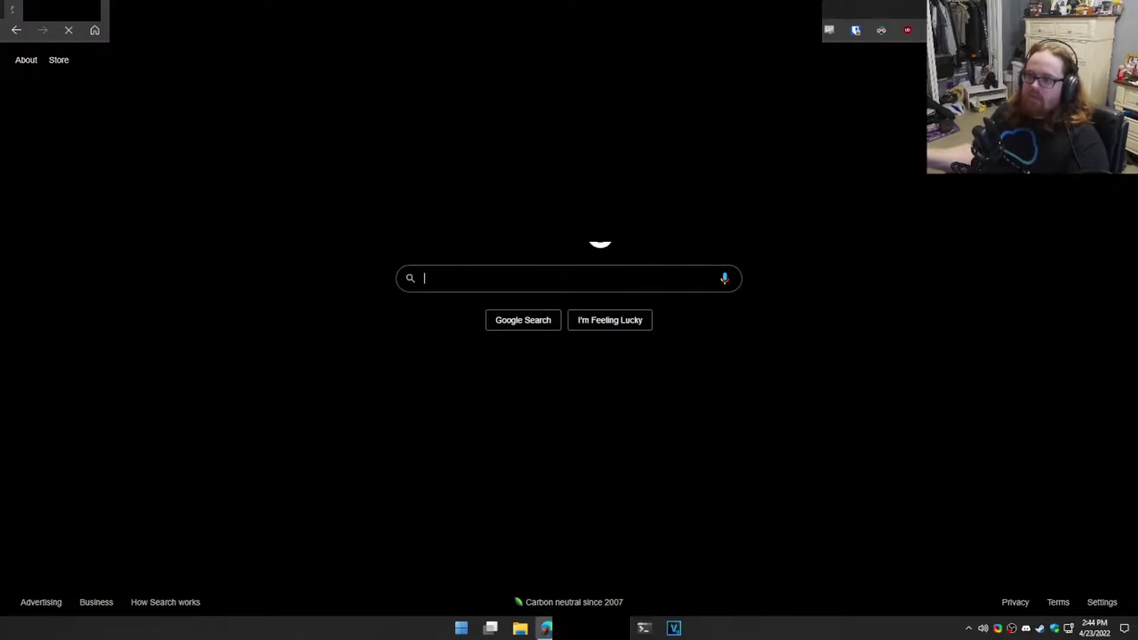
pyautogui.press('Return')
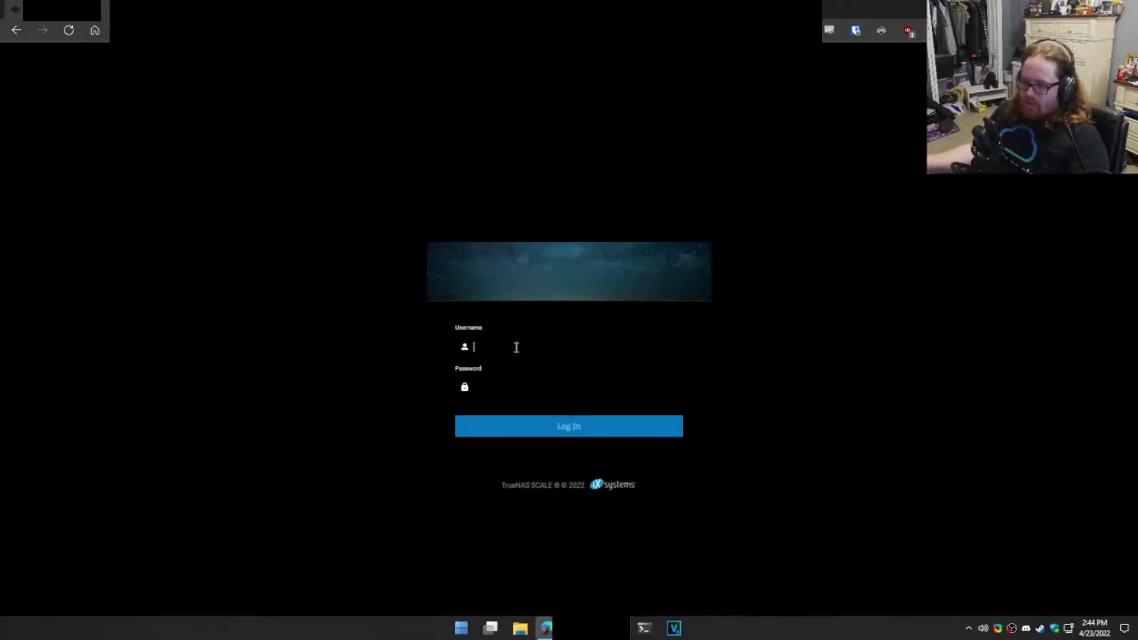
pyautogui.write('root')
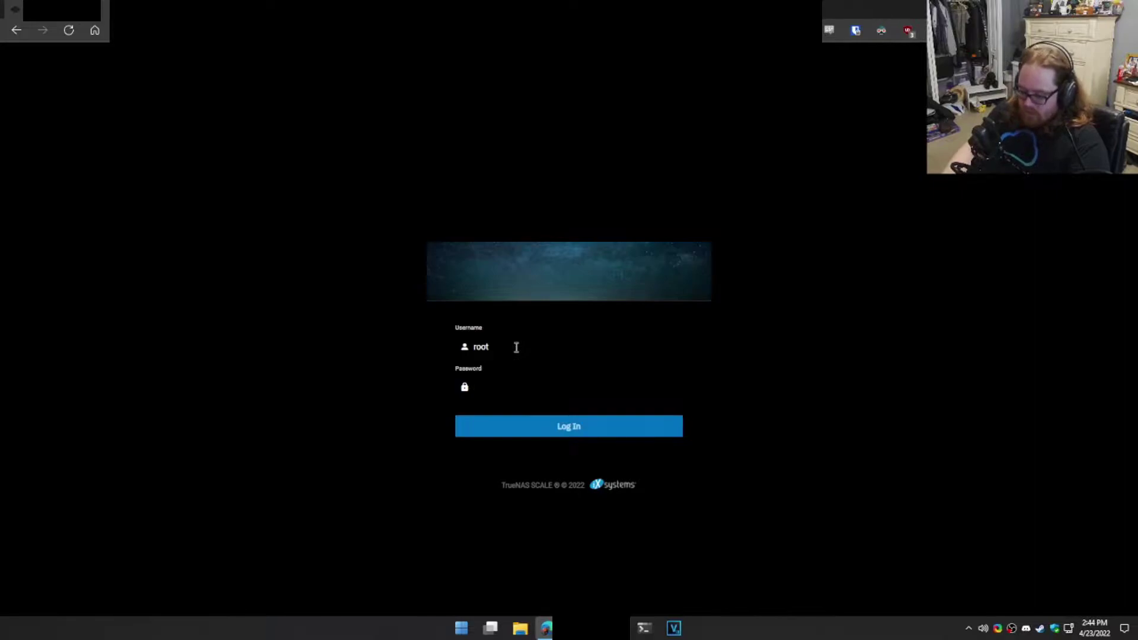
pyautogui.press('Return')
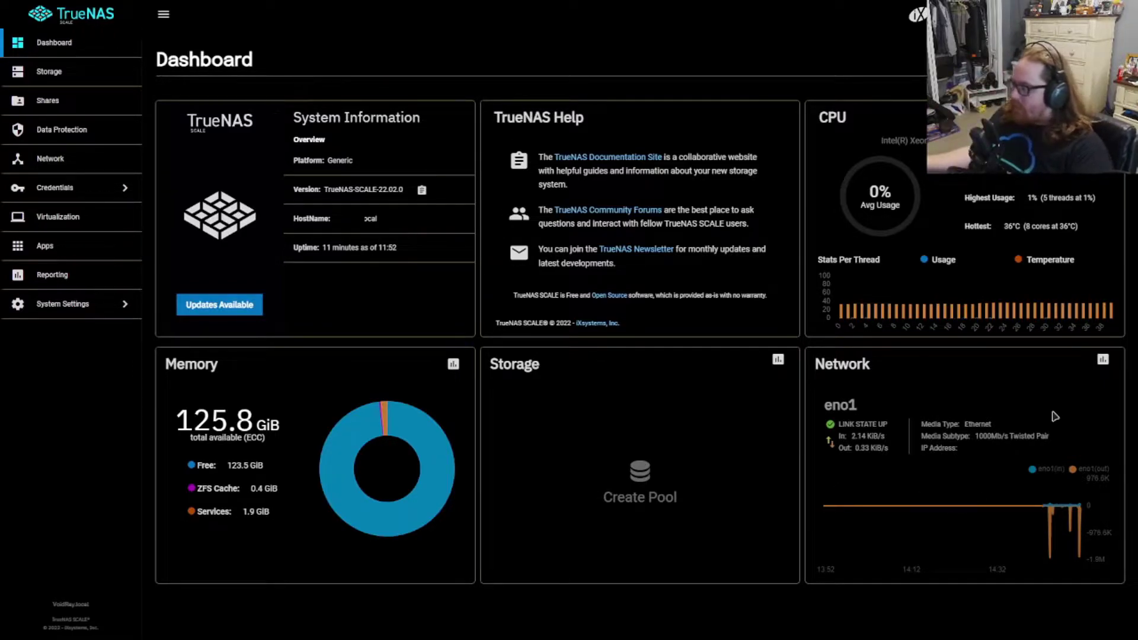
pyautogui.moveTo(976, 437); pyautogui.dragTo(1033, 436)
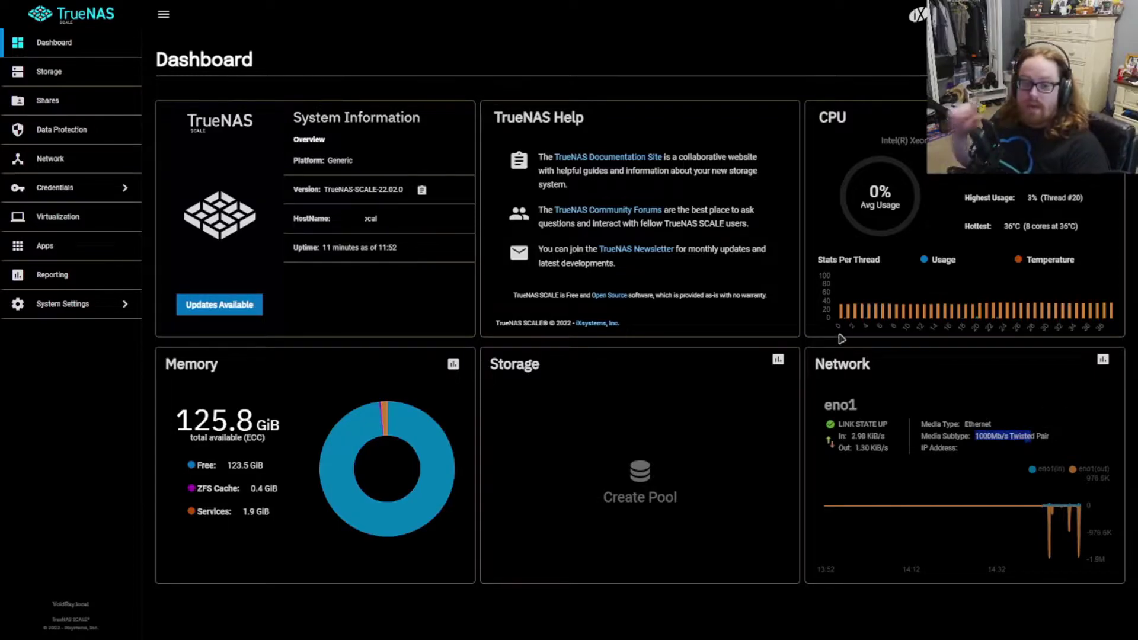
pyautogui.moveTo(170, 427); pyautogui.dragTo(253, 422)
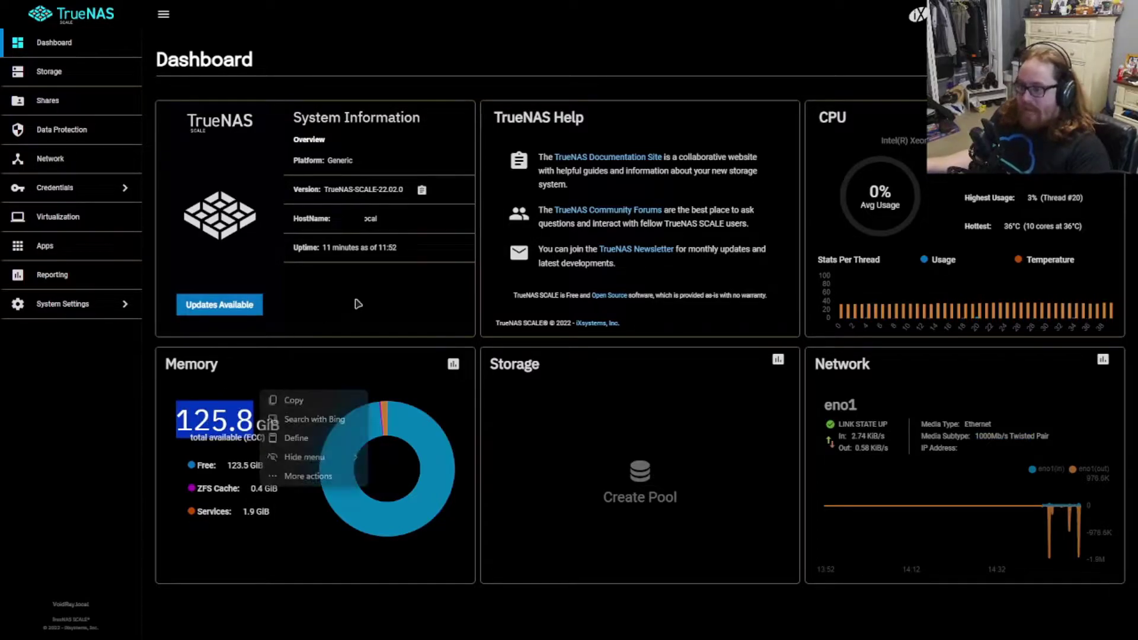
pyautogui.click(383, 331)
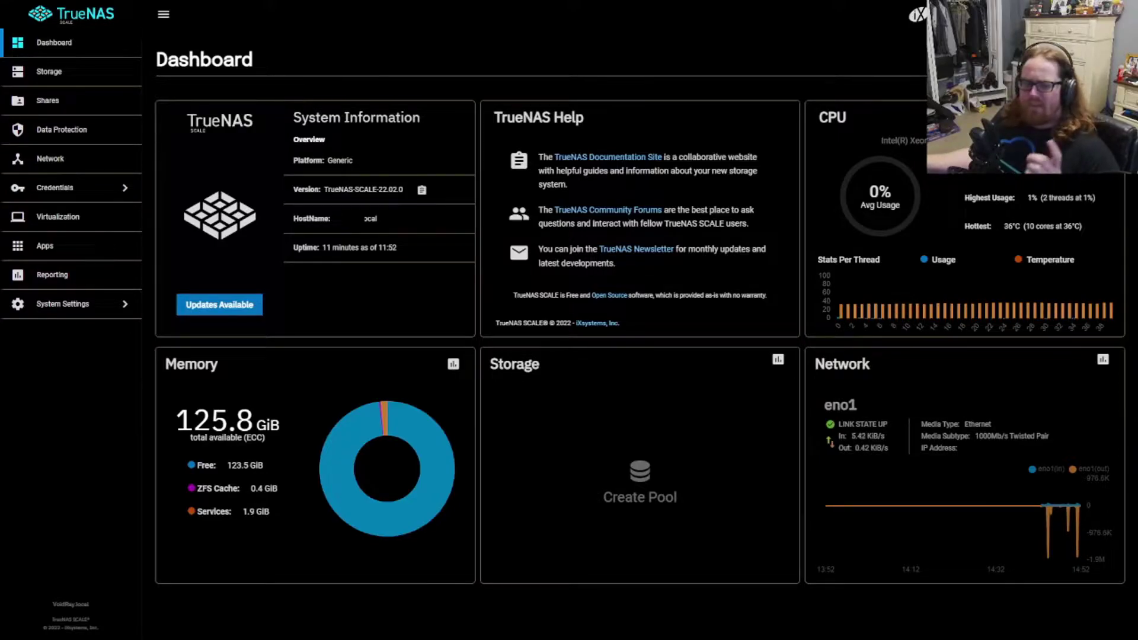
# Step: Switch on the eno1 network widget in the dashboard settings and save
pyautogui.click(1079, 59)
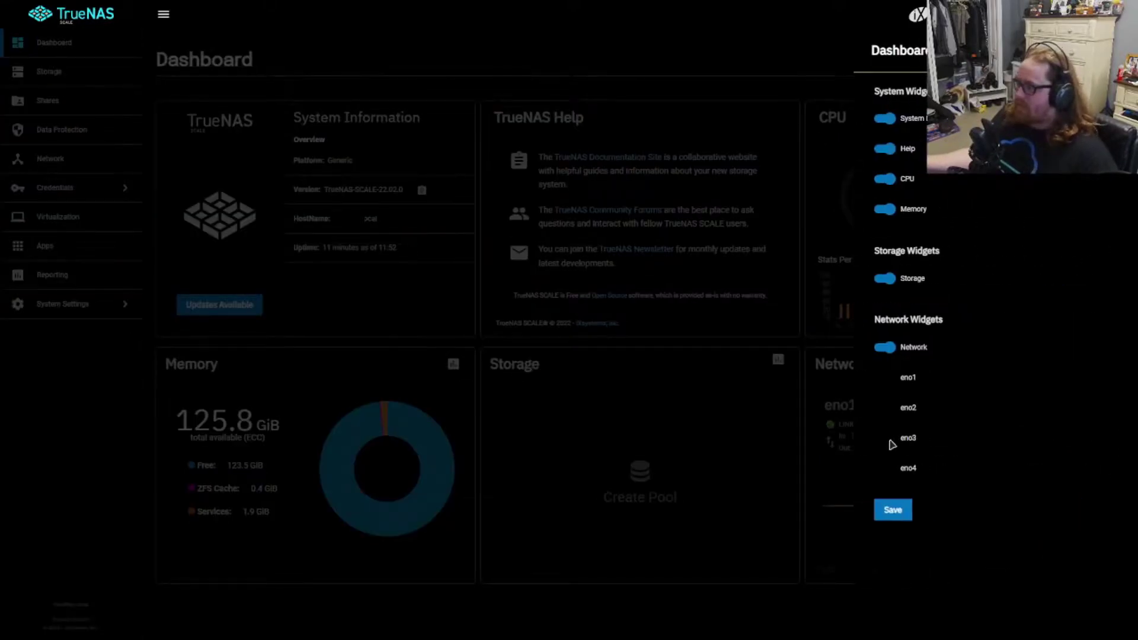
pyautogui.click(883, 381)
pyautogui.click(892, 510)
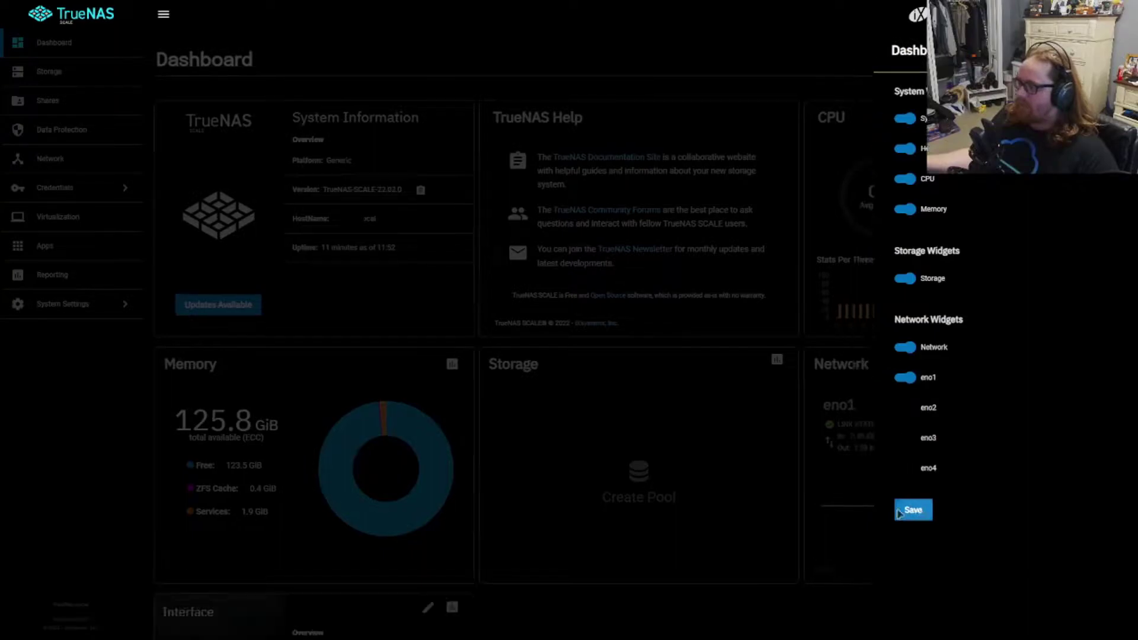
pyautogui.scroll(-3, 488, 517)
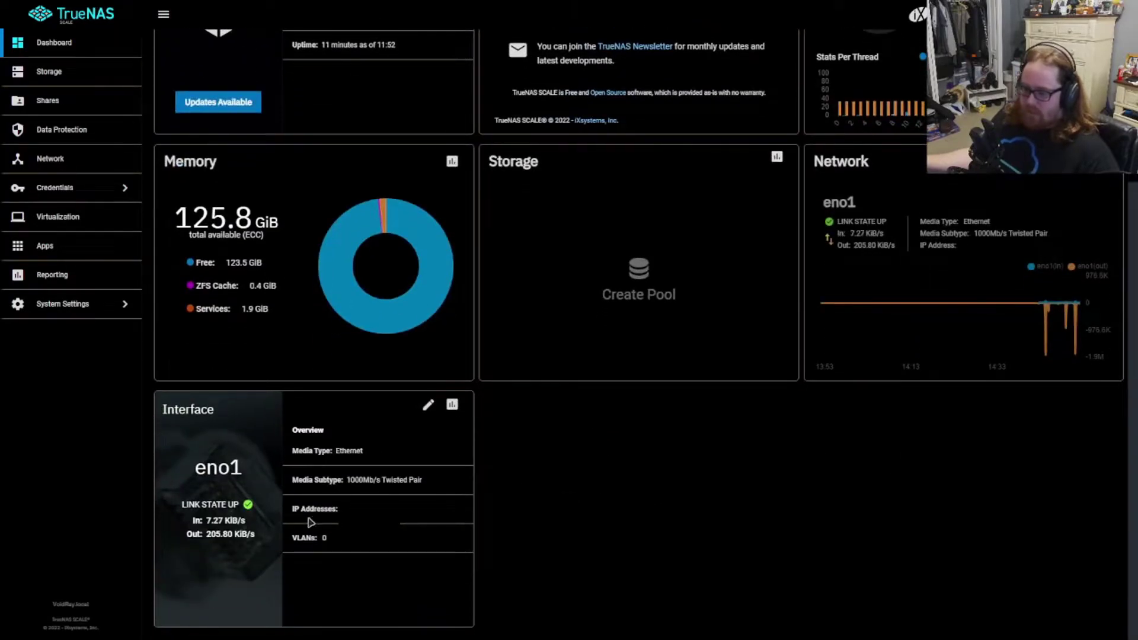
pyautogui.scroll(3, 209, 541)
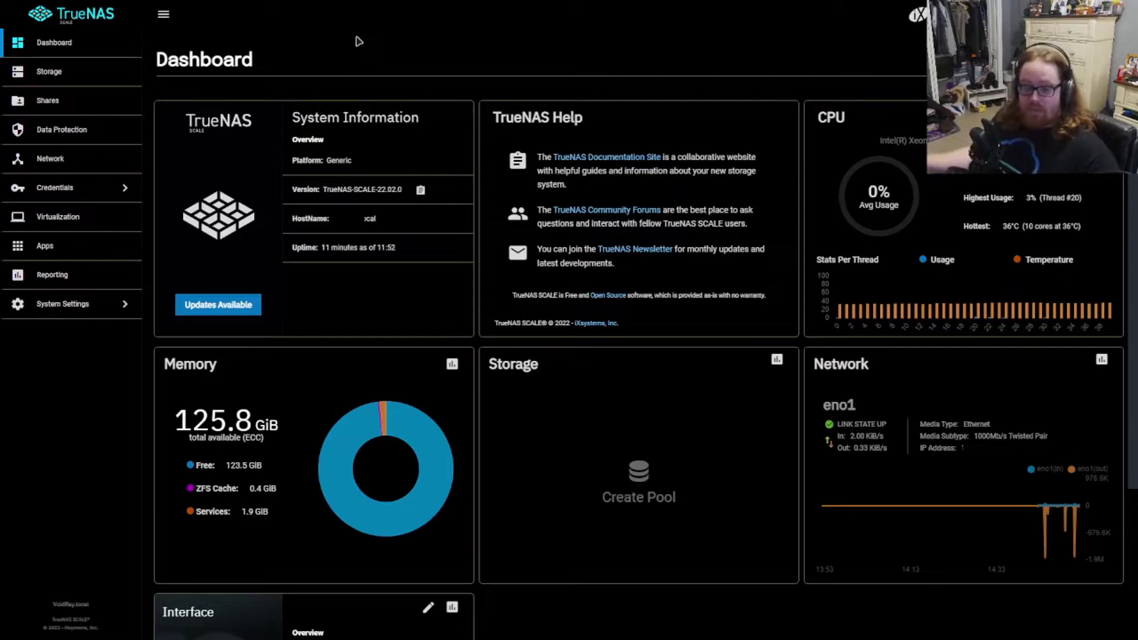
# Step: Start a new pool in Storage and move the six HDDs sdc–sdh into Data VDevs
pyautogui.click(56, 80)
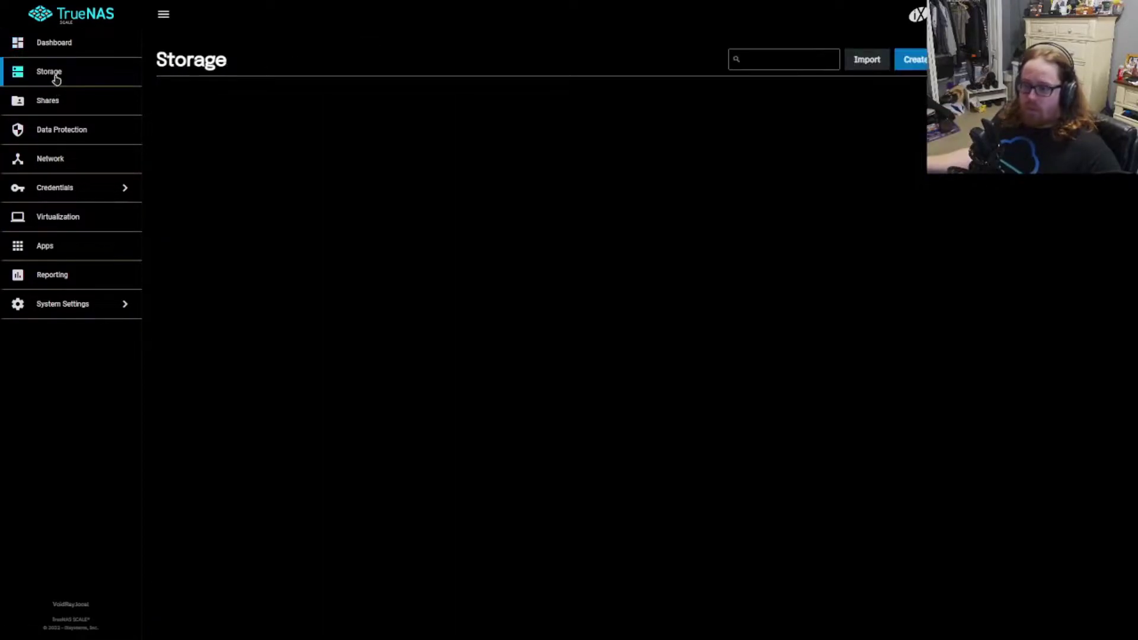
pyautogui.click(655, 266)
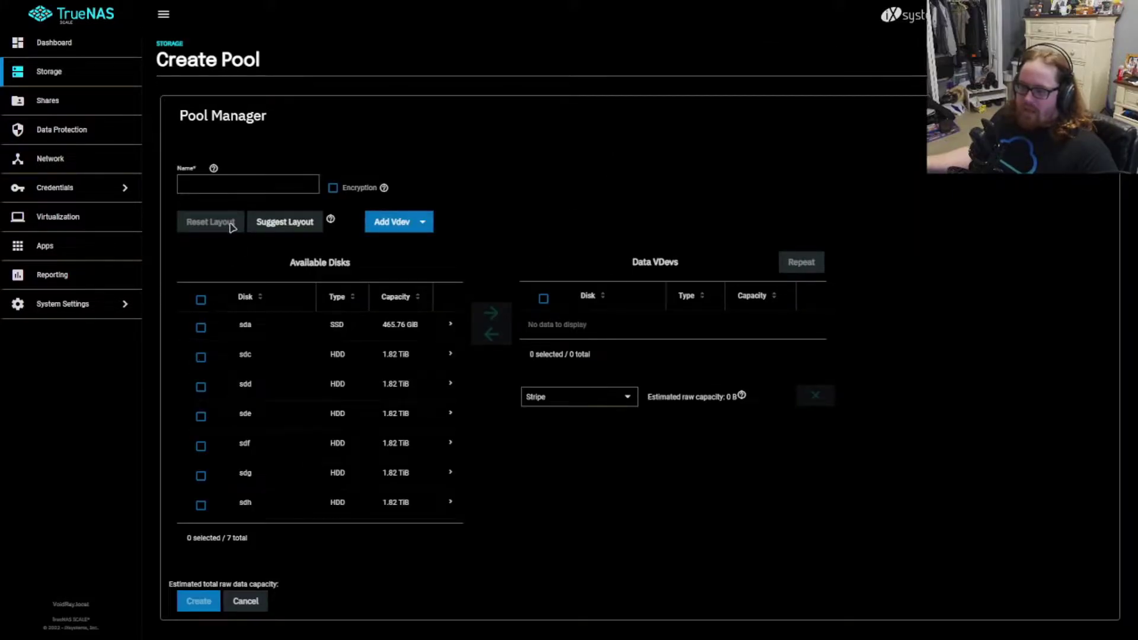
pyautogui.click(201, 359)
pyautogui.click(202, 387)
pyautogui.click(202, 417)
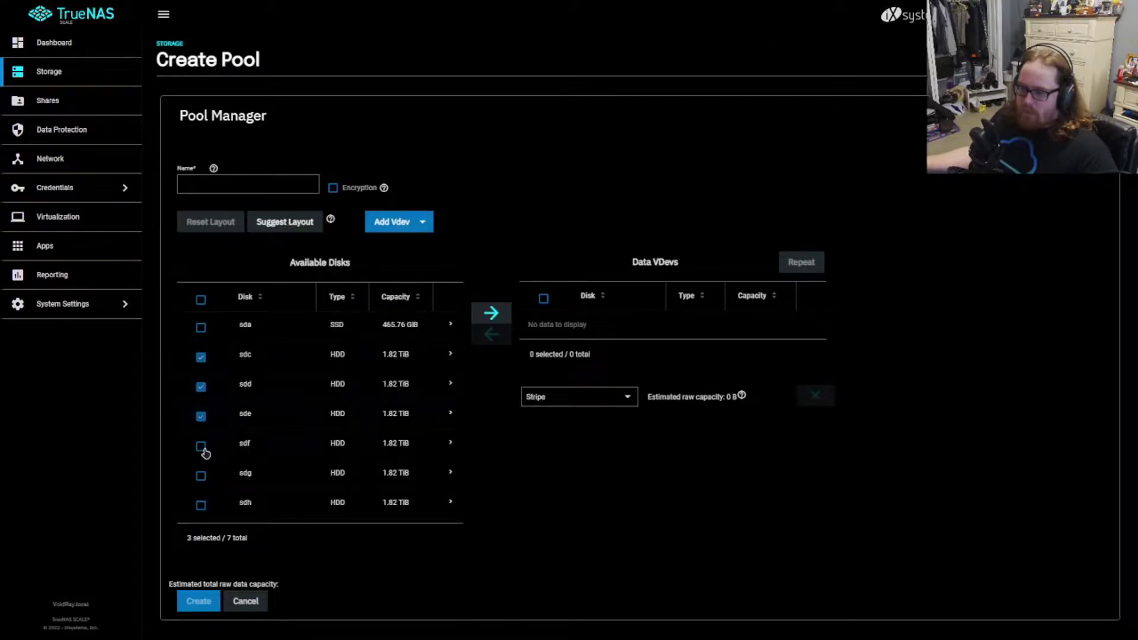
pyautogui.click(202, 506)
pyautogui.click(202, 476)
pyautogui.click(202, 447)
pyautogui.click(493, 314)
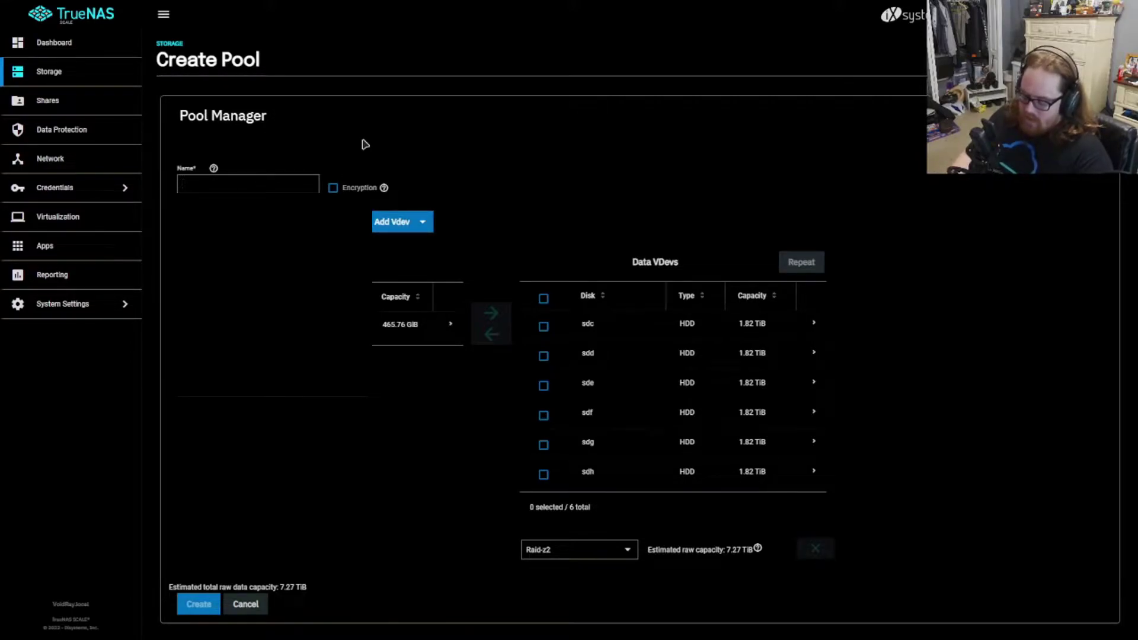
# Step: Name the pool Default_Pool, keep the Raid-z2 layout, and note the 7.27 TiB estimate
pyautogui.write('Det')
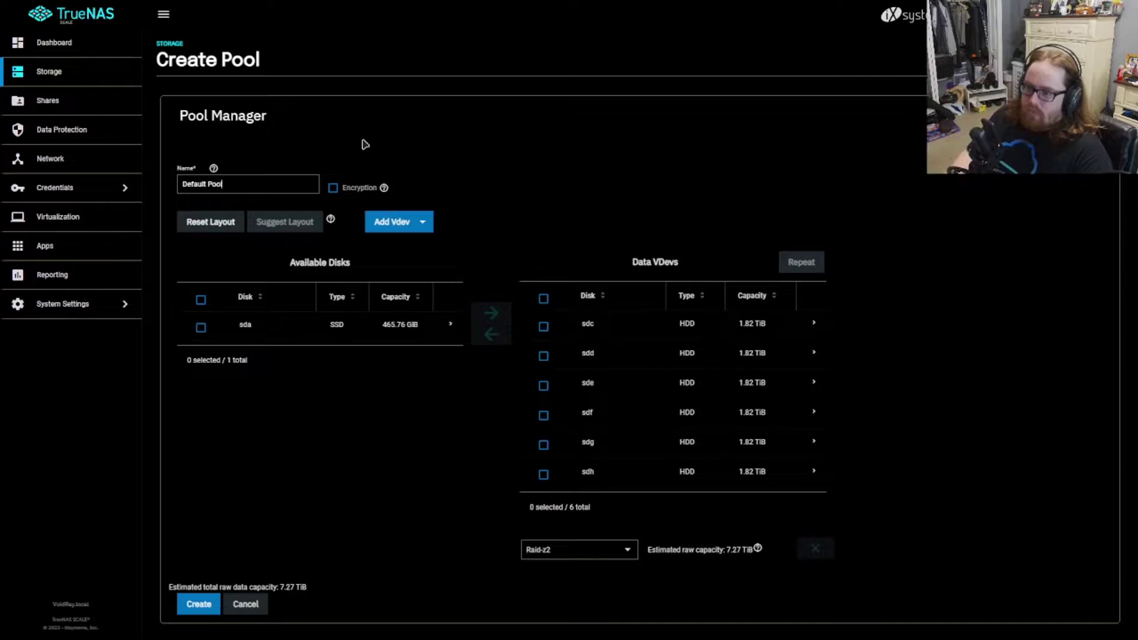
pyautogui.press('BackSpace')
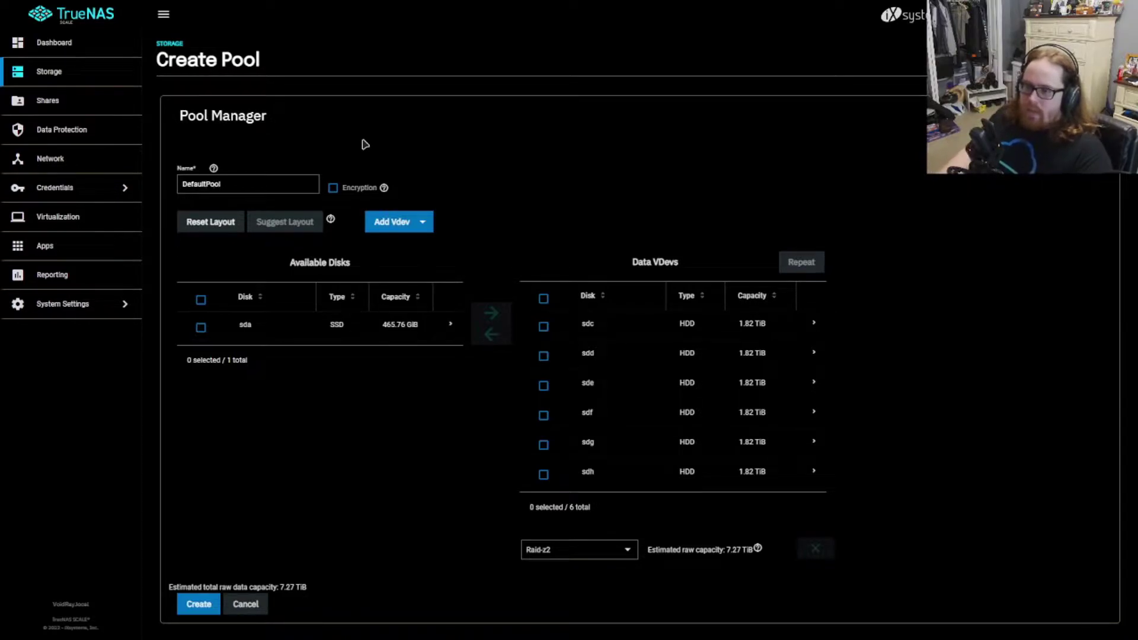
pyautogui.write('_')
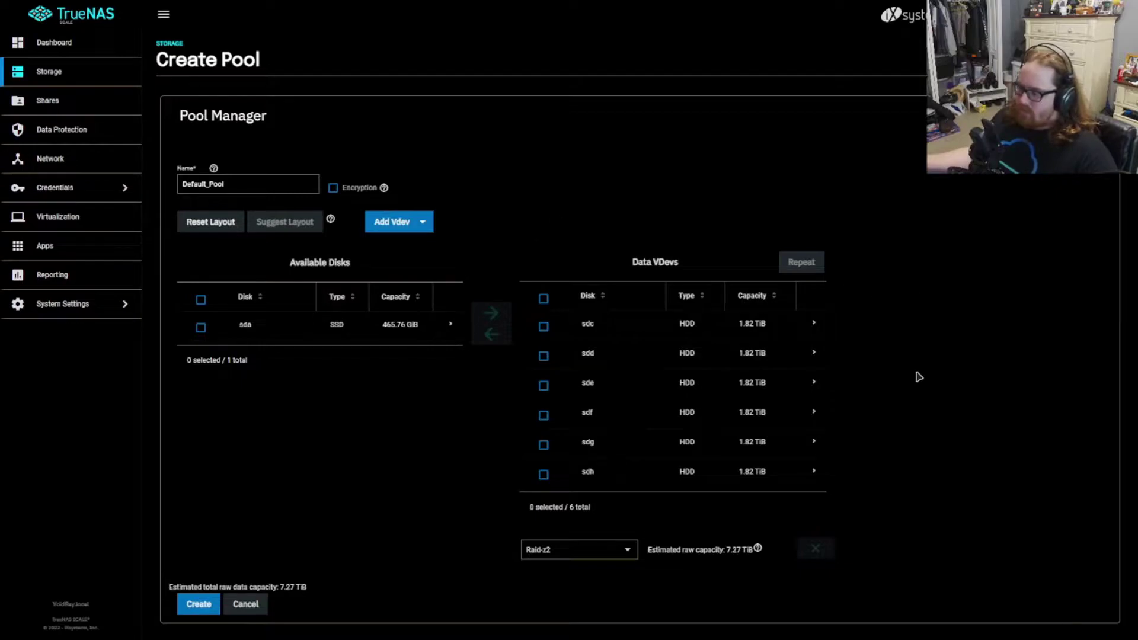
pyautogui.click(593, 550)
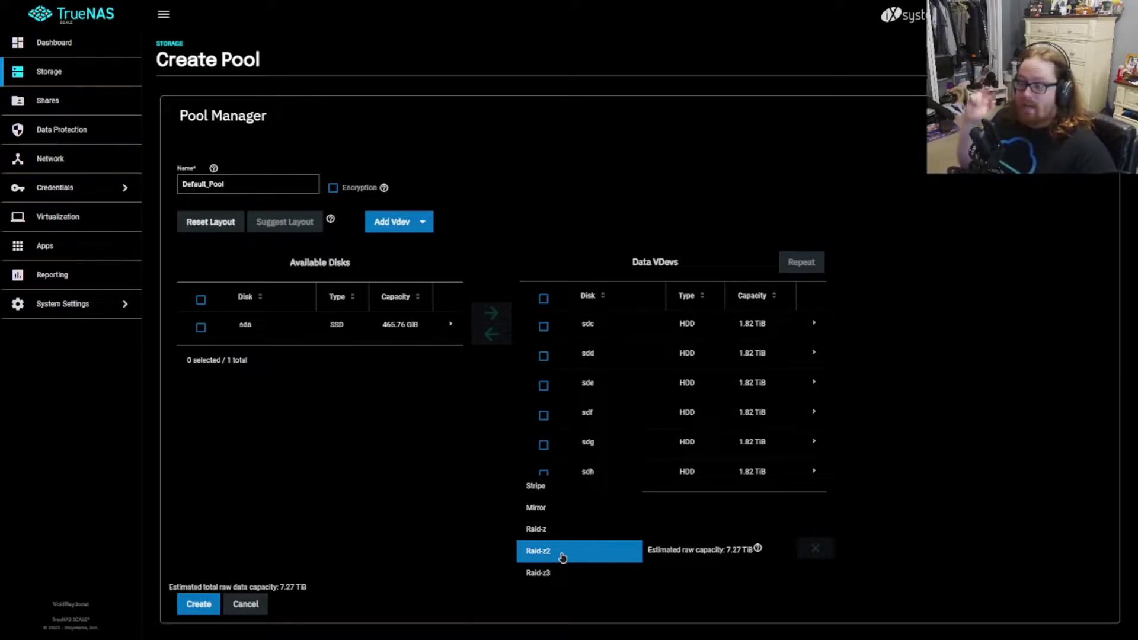
pyautogui.click(562, 556)
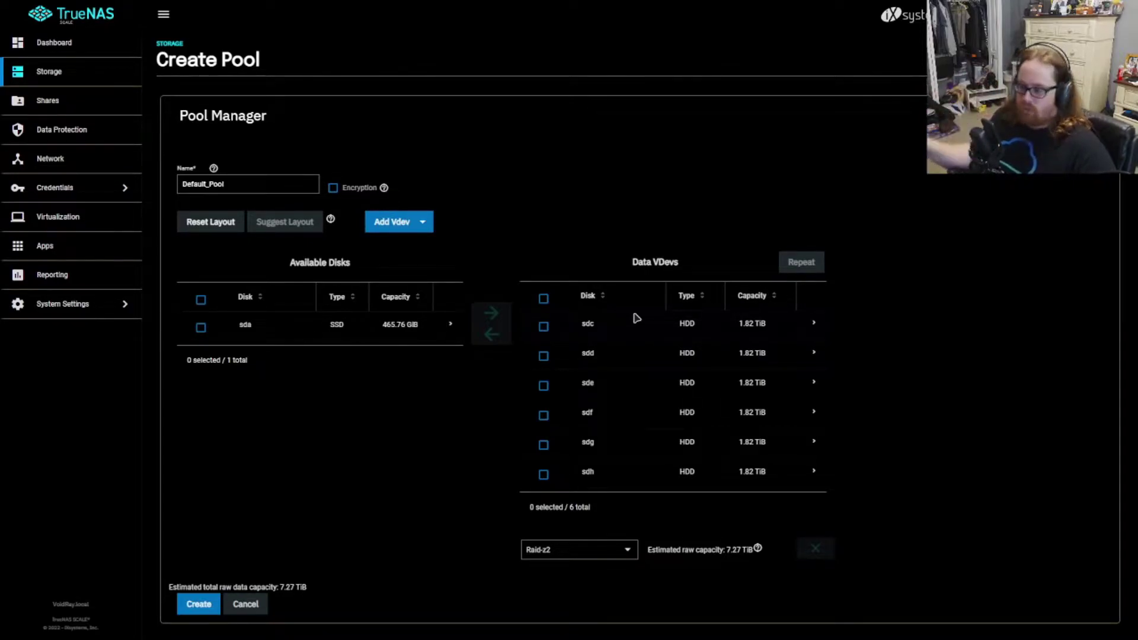
pyautogui.moveTo(730, 550); pyautogui.dragTo(743, 553)
pyautogui.rightClick(740, 552)
pyautogui.click(902, 425)
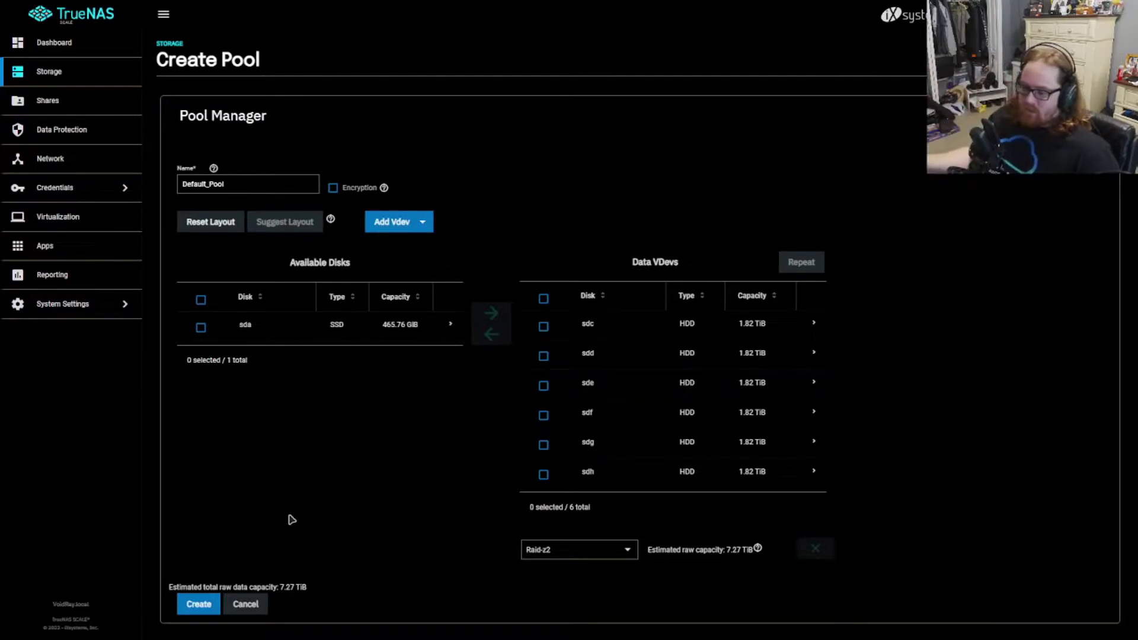
# Step: Create Default_Pool, confirming the disk-erase warning, and return to the Storage page
pyautogui.click(197, 605)
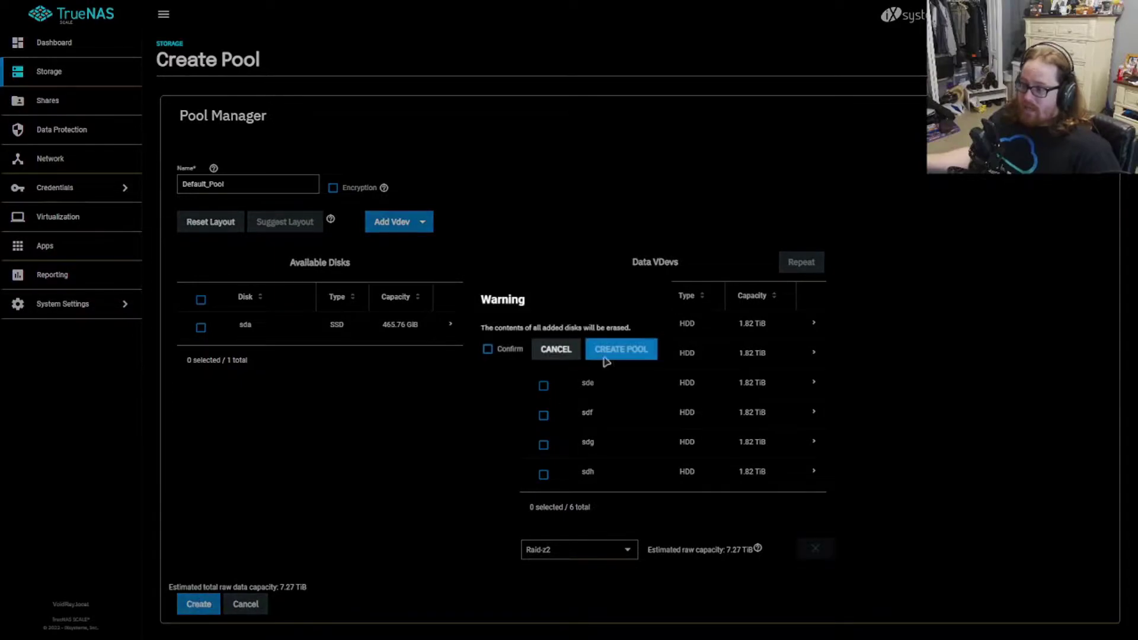
pyautogui.click(510, 354)
pyautogui.click(618, 350)
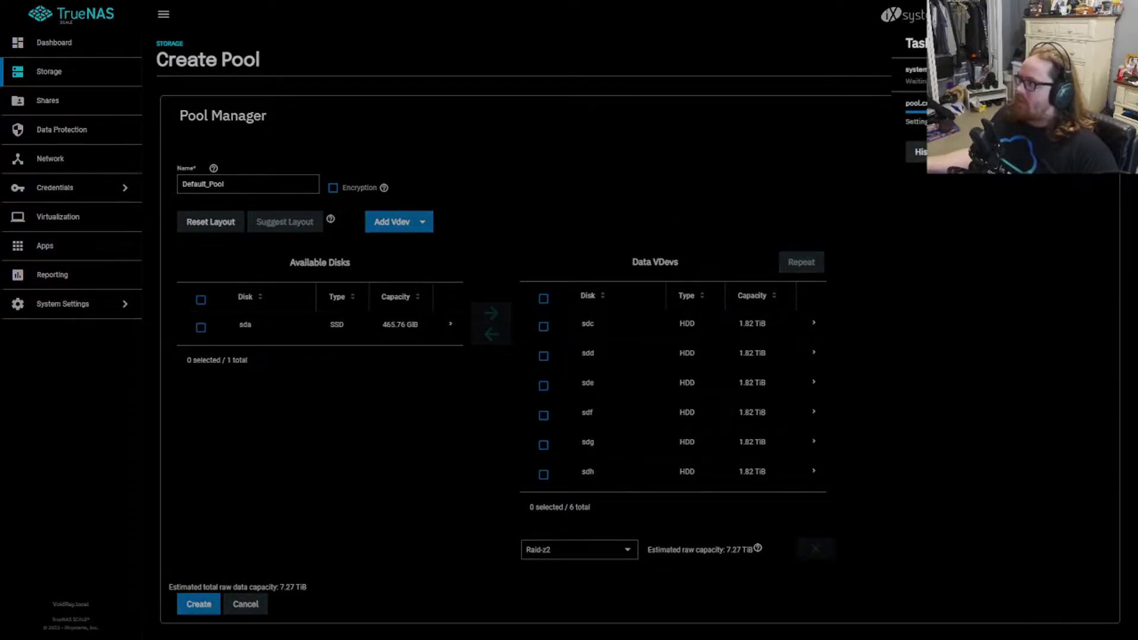
pyautogui.click(75, 104)
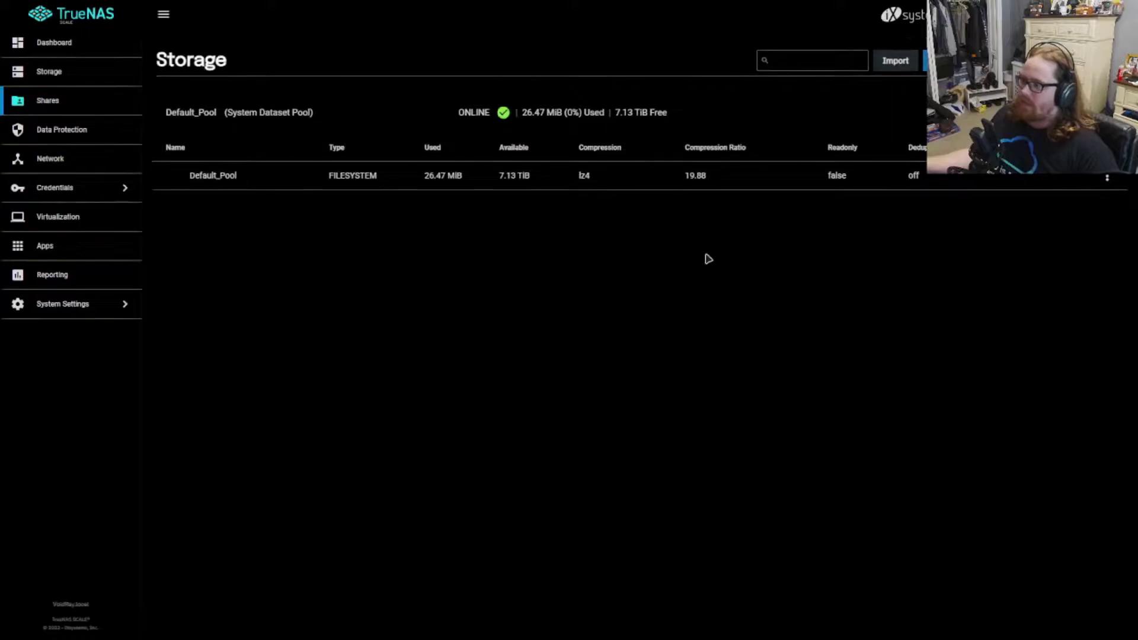
# Step: Open Default_Pool's dataset Edit Options and keep LZ4 compression
pyautogui.click(1108, 179)
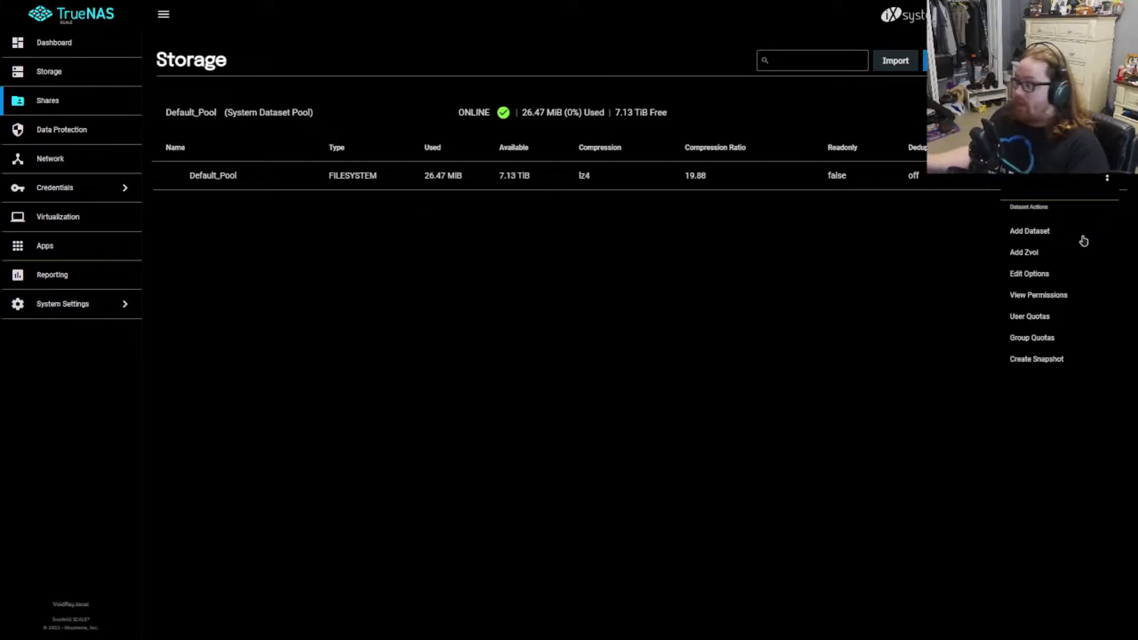
pyautogui.click(1032, 275)
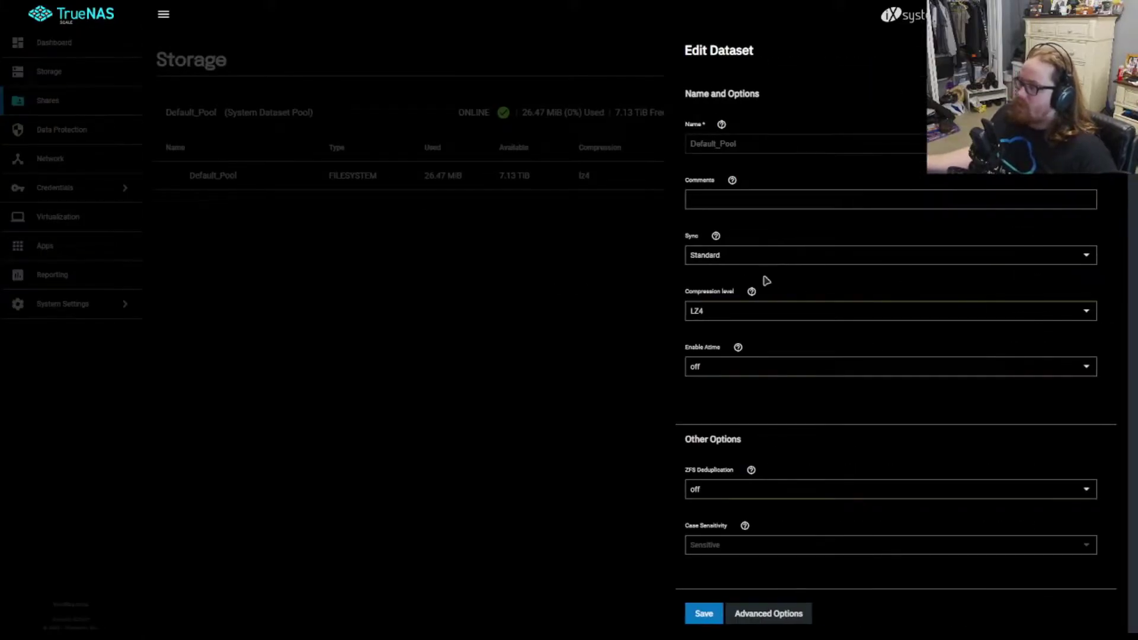
pyautogui.click(738, 316)
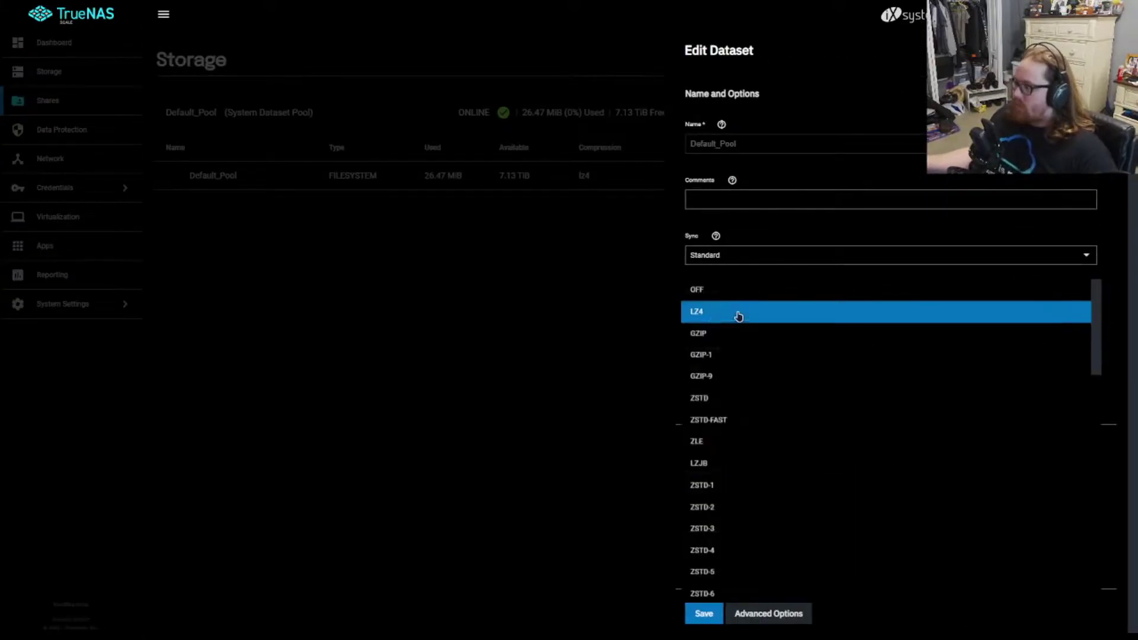
pyautogui.click(738, 275)
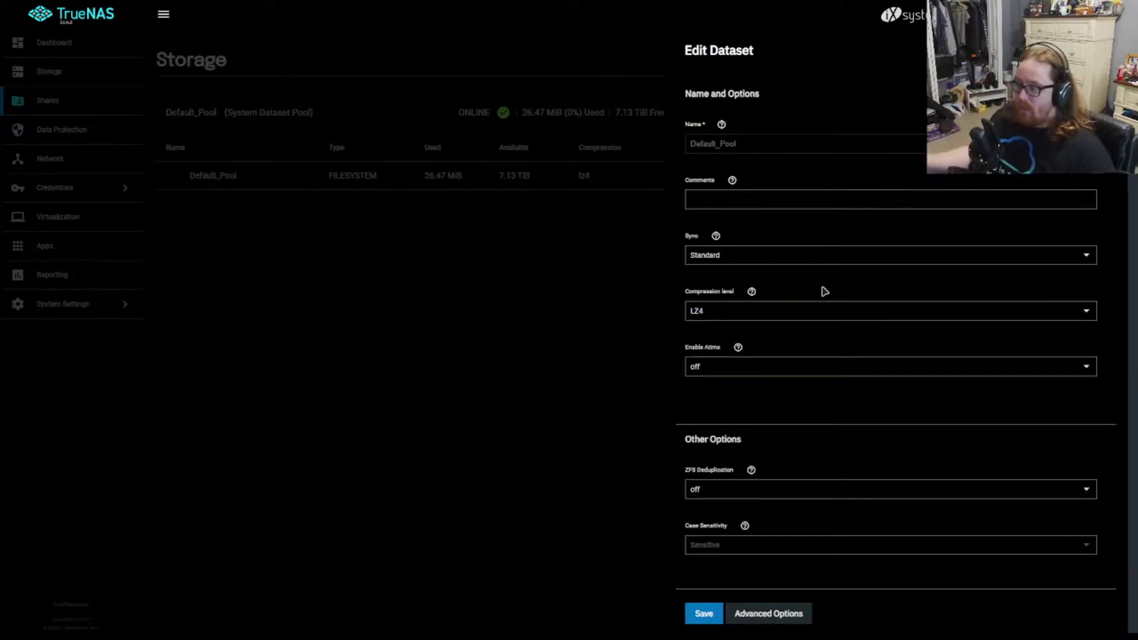
pyautogui.click(767, 310)
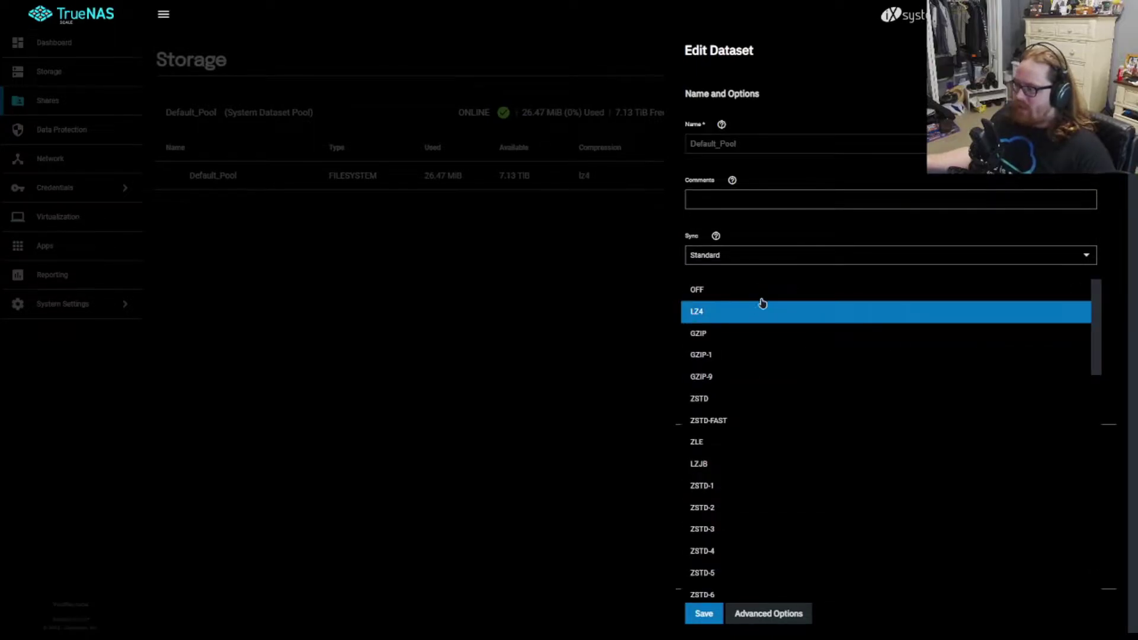
pyautogui.click(759, 275)
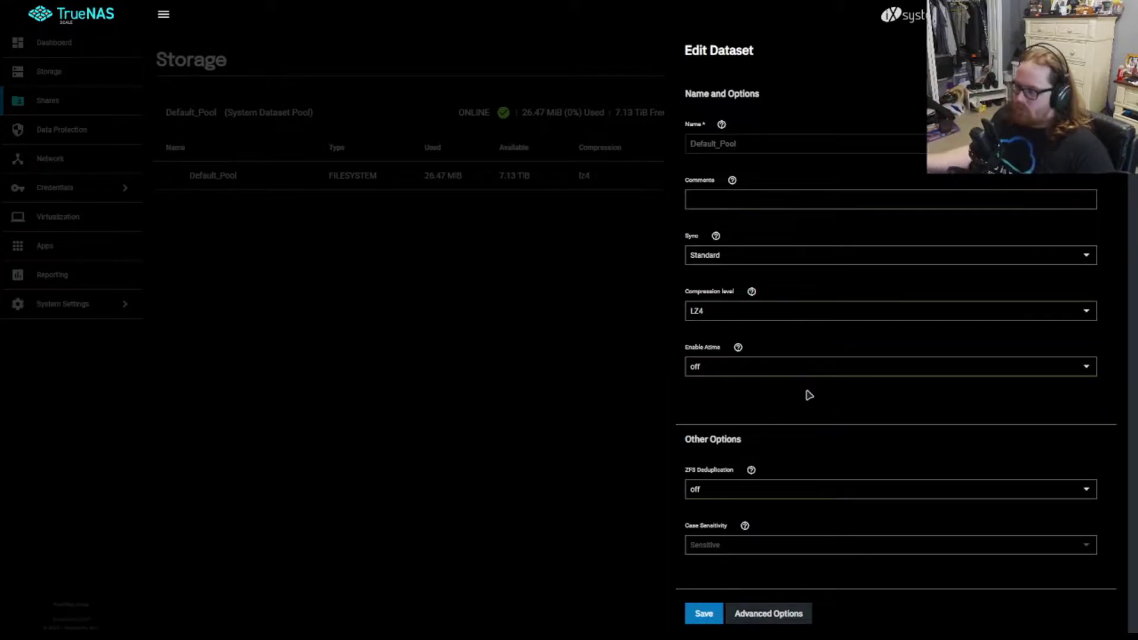
# Step: Check the ZFS deduplication warning and set deduplication back to off
pyautogui.click(810, 489)
pyautogui.click(810, 516)
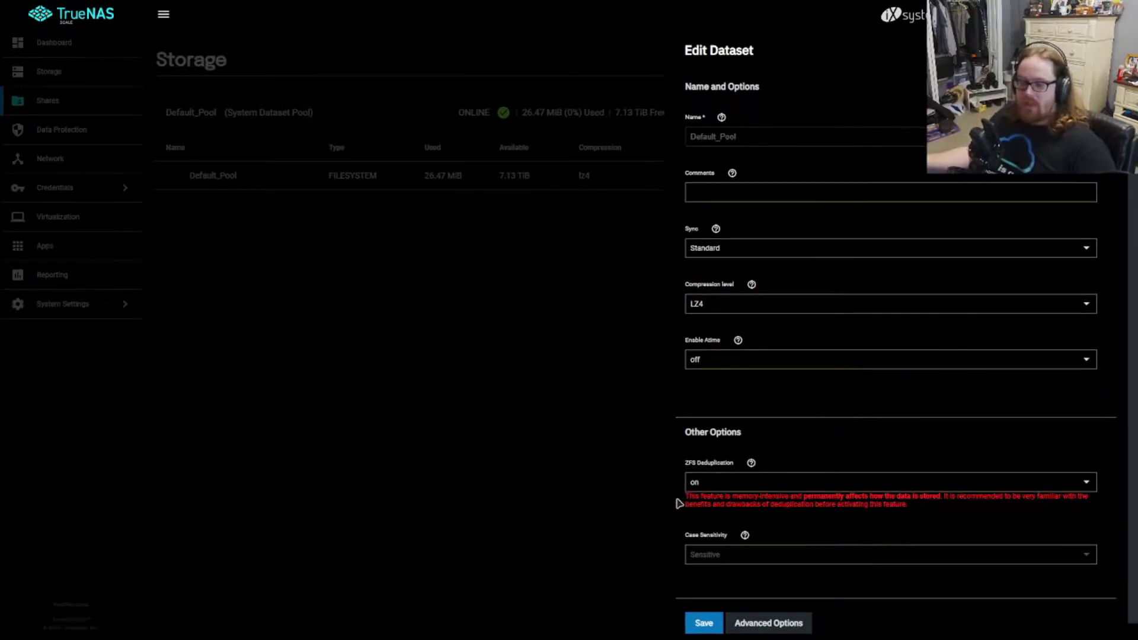
pyautogui.moveTo(711, 496); pyautogui.dragTo(862, 497)
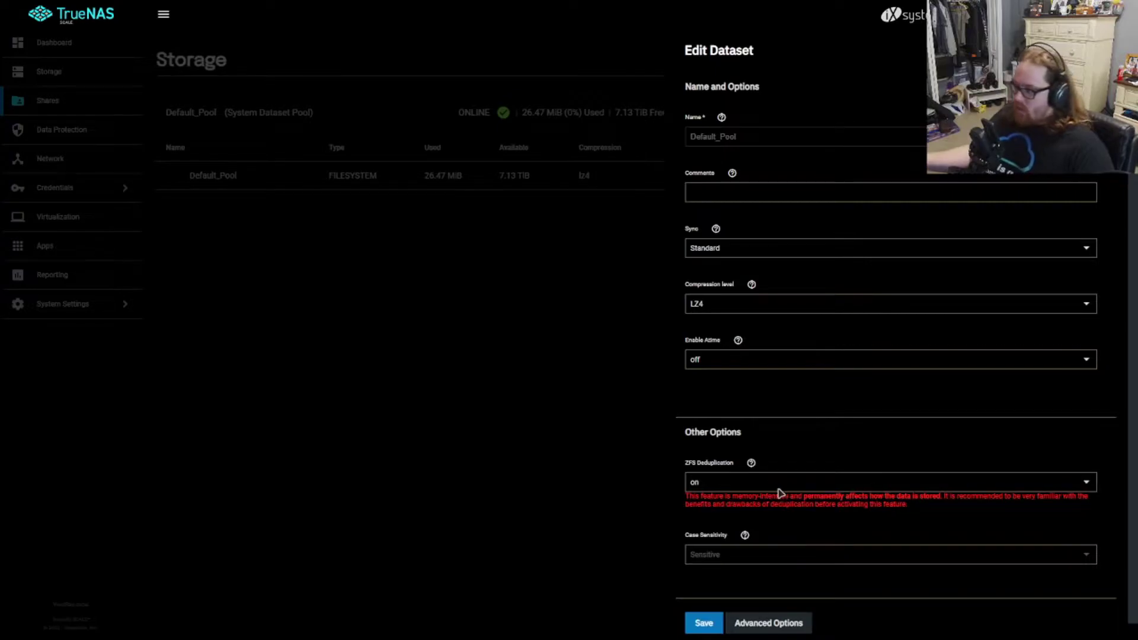
pyautogui.click(751, 487)
pyautogui.click(727, 526)
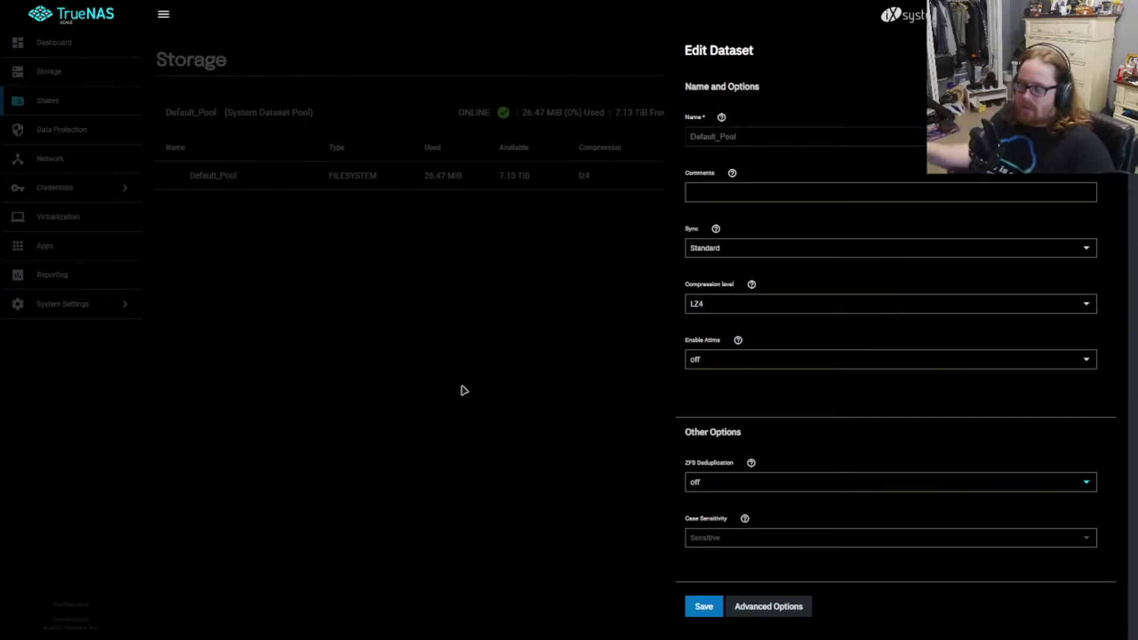
# Step: Review the Atime help and advanced options, then save the dataset settings
pyautogui.scroll(1, 816, 468)
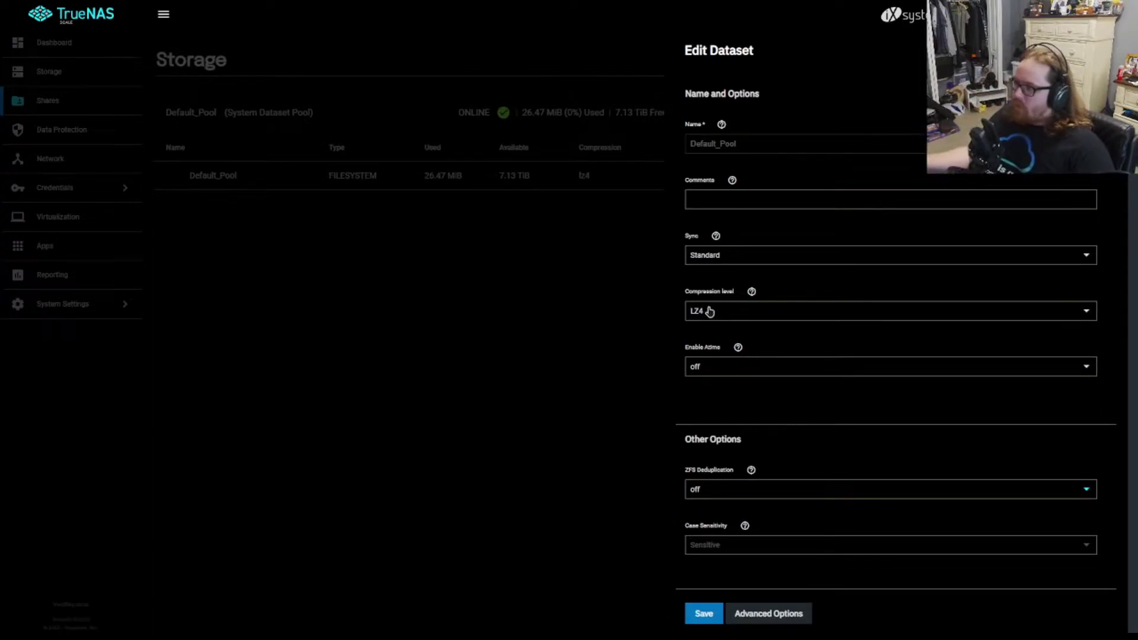
pyautogui.click(738, 347)
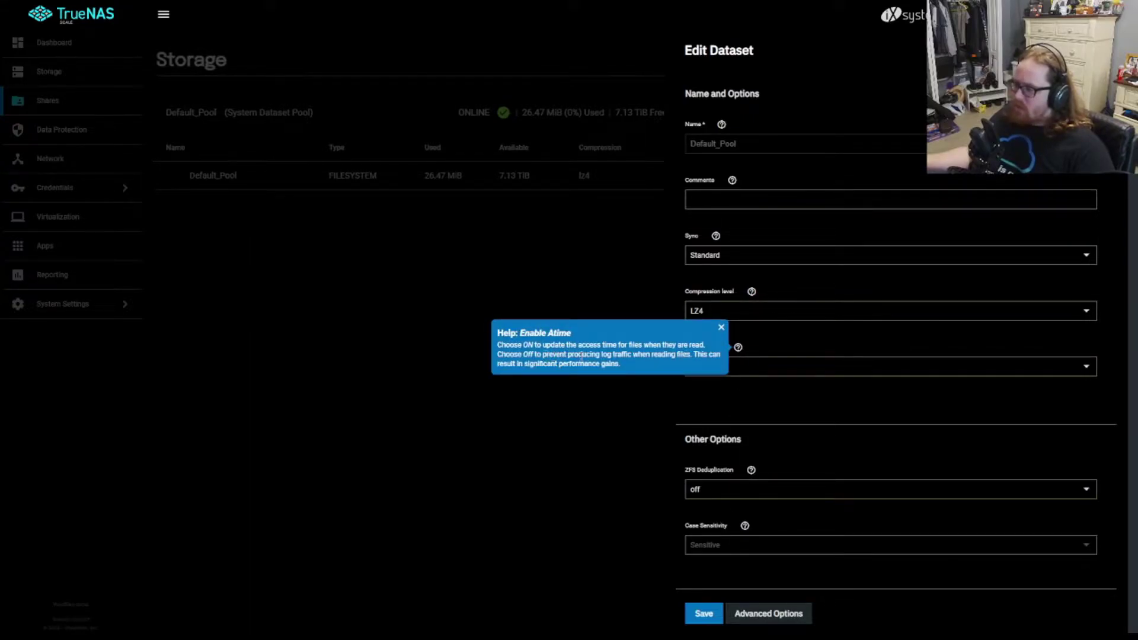
pyautogui.click(720, 328)
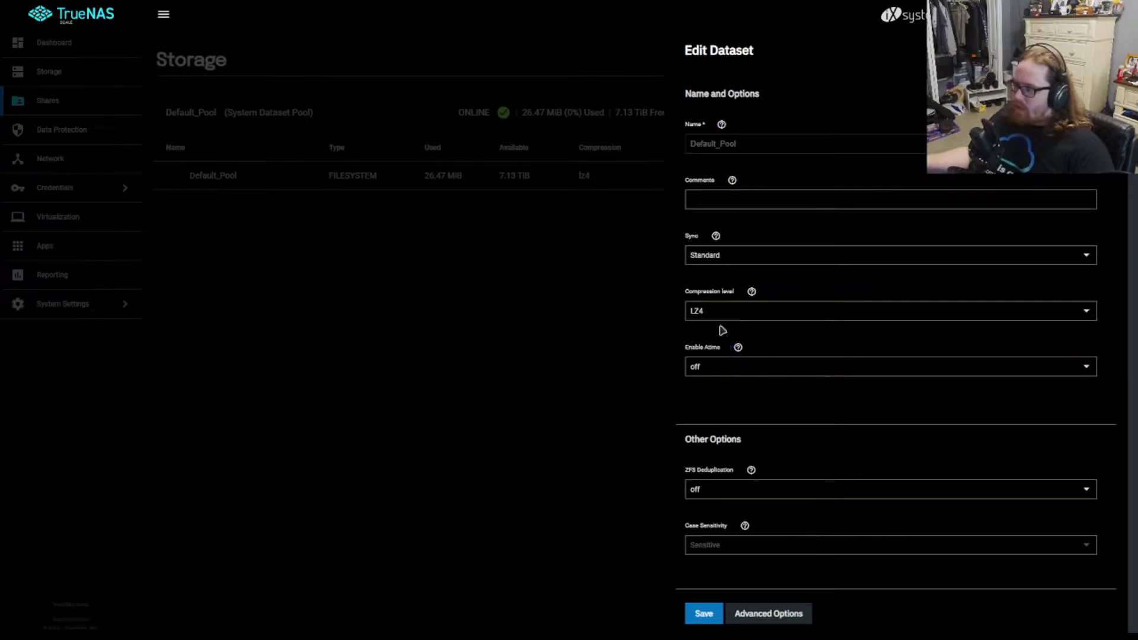
pyautogui.click(769, 614)
pyautogui.scroll(-3, 840, 455)
pyautogui.scroll(-3, 854, 436)
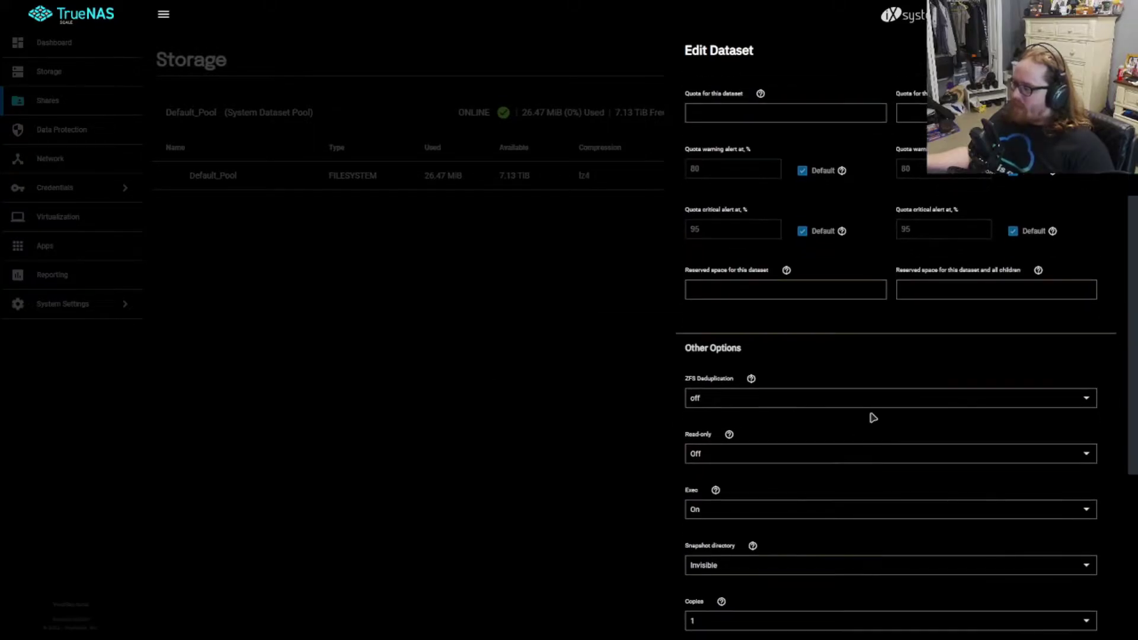
pyautogui.scroll(3, 871, 414)
pyautogui.scroll(-3, 913, 386)
pyautogui.scroll(-2, 895, 421)
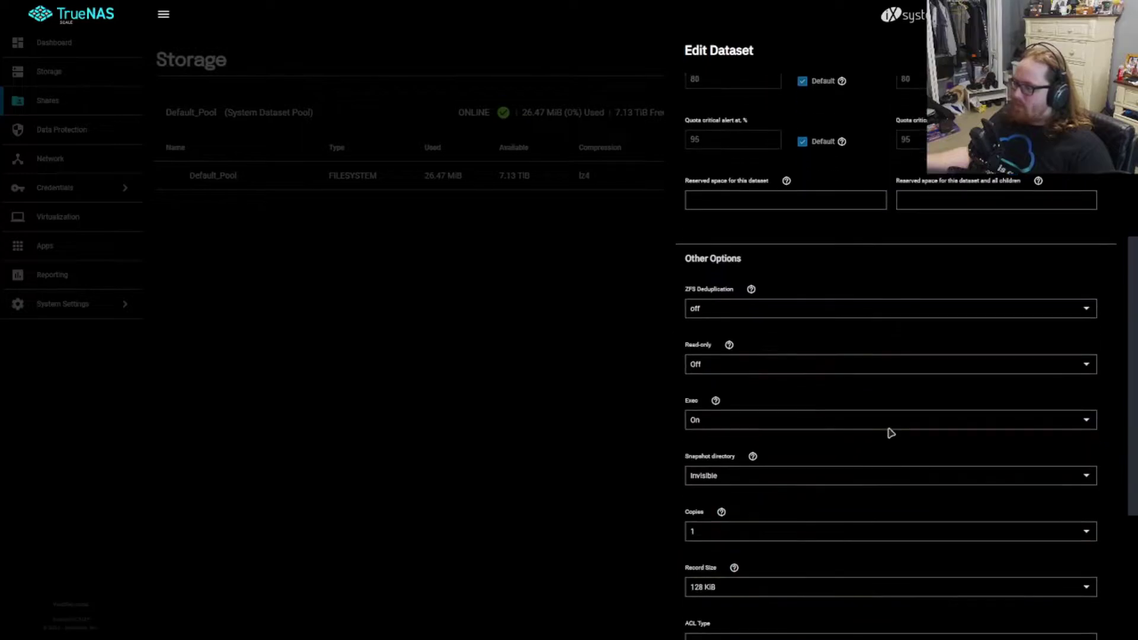
pyautogui.scroll(-3, 778, 391)
pyautogui.scroll(-2, 780, 398)
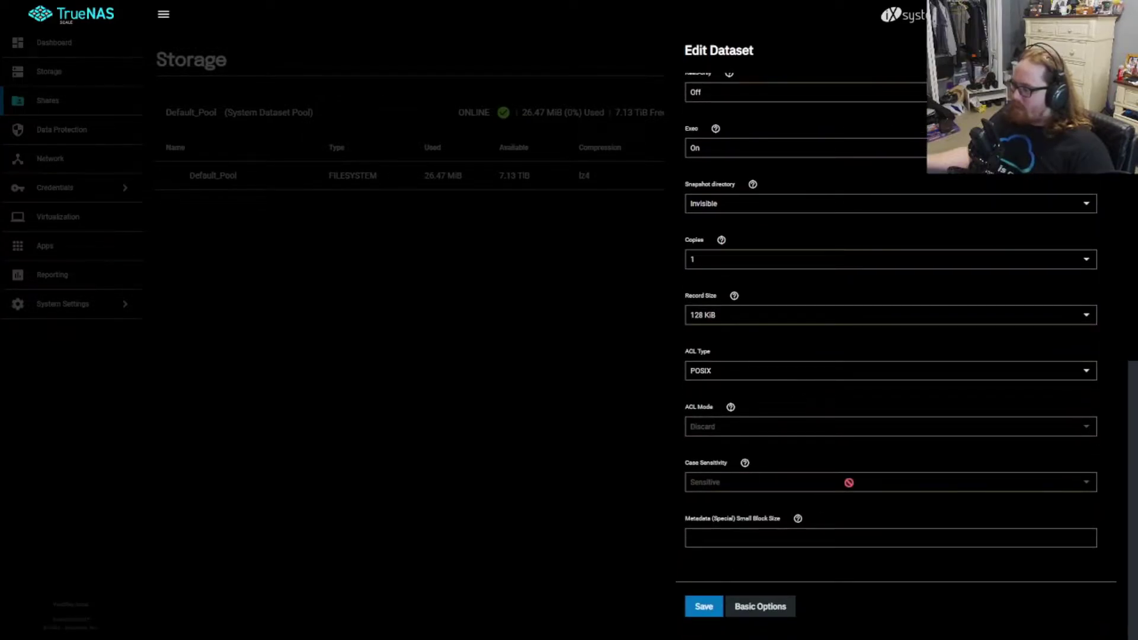
pyautogui.click(703, 615)
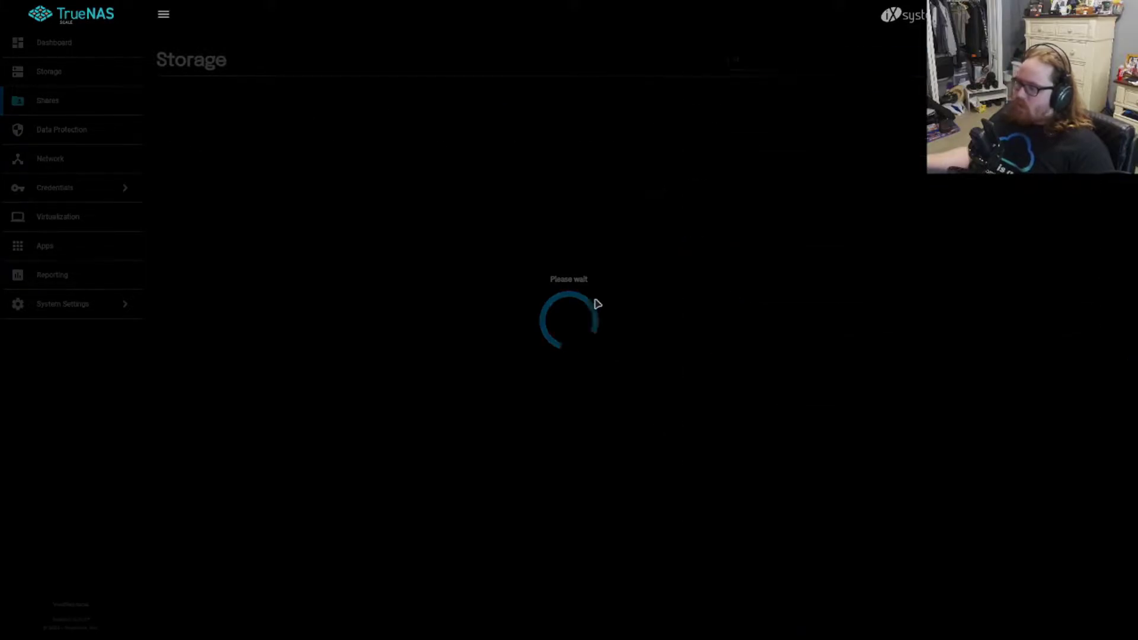
# Step: Add a dataset under Default_Pool with Insensitive case sensitivity and Generic share type, trying to save
pyautogui.click(1107, 178)
pyautogui.click(1034, 231)
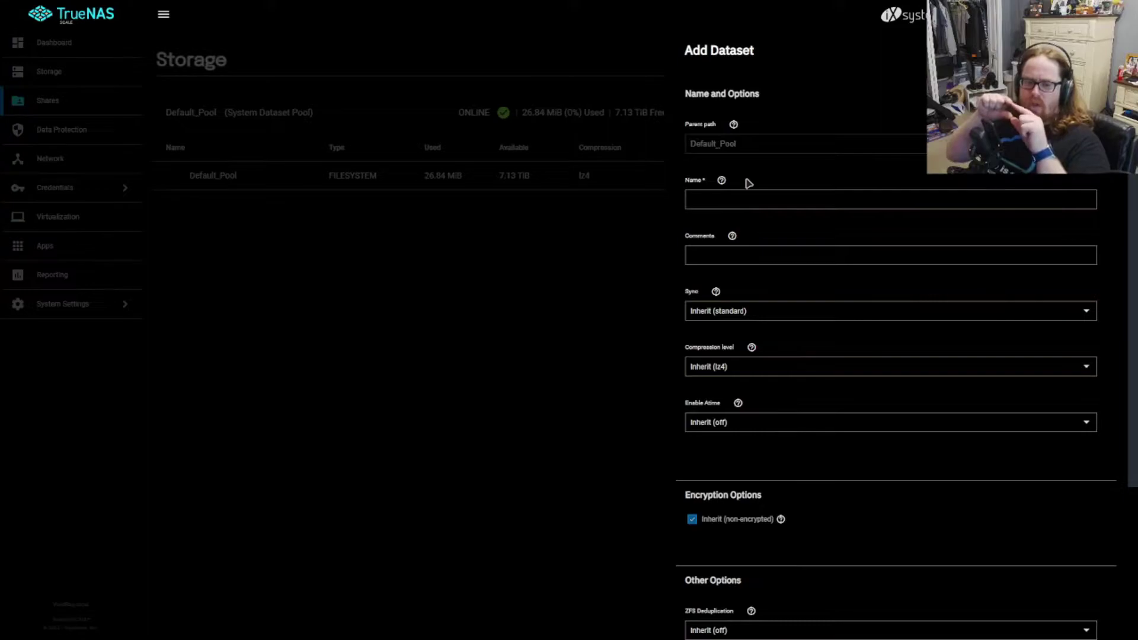
pyautogui.scroll(-3, 802, 181)
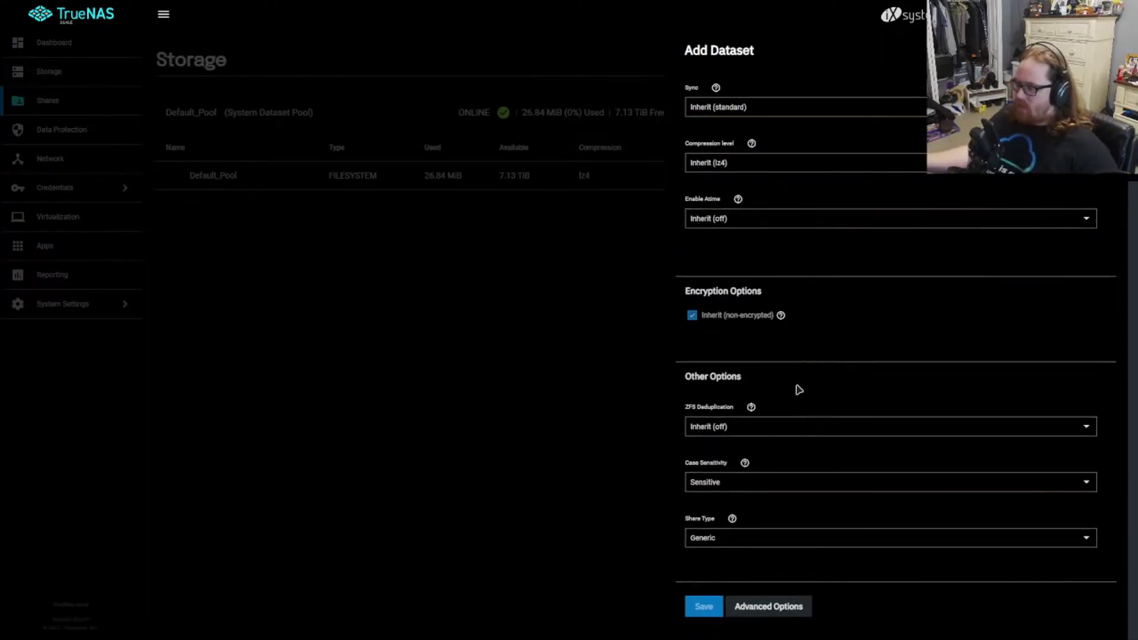
pyautogui.click(768, 489)
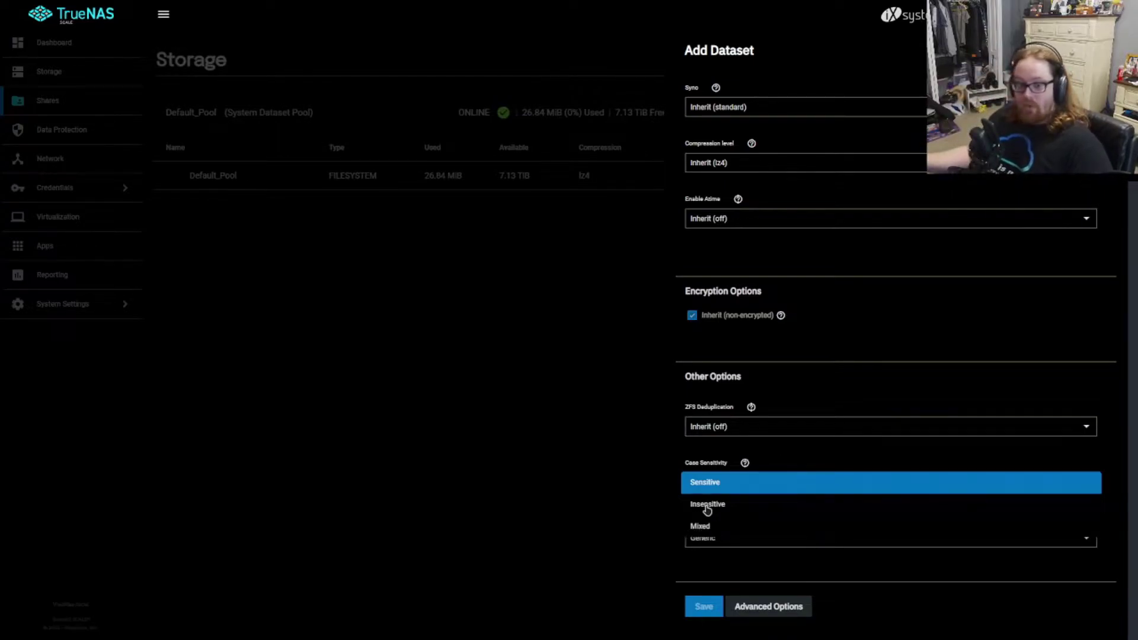
pyautogui.click(728, 508)
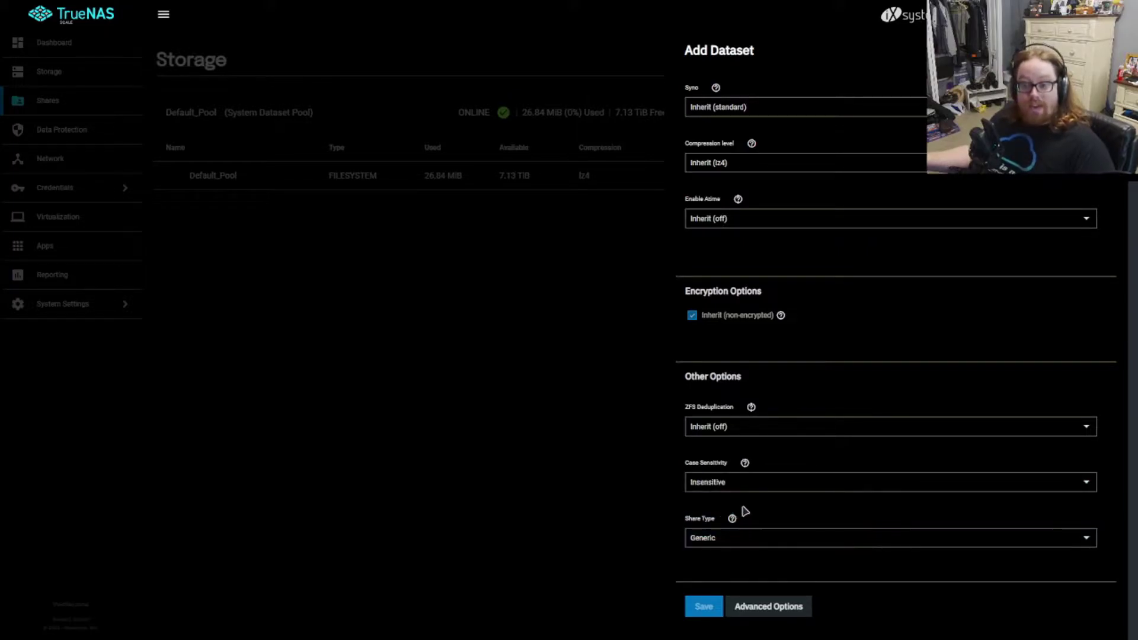
pyautogui.click(735, 538)
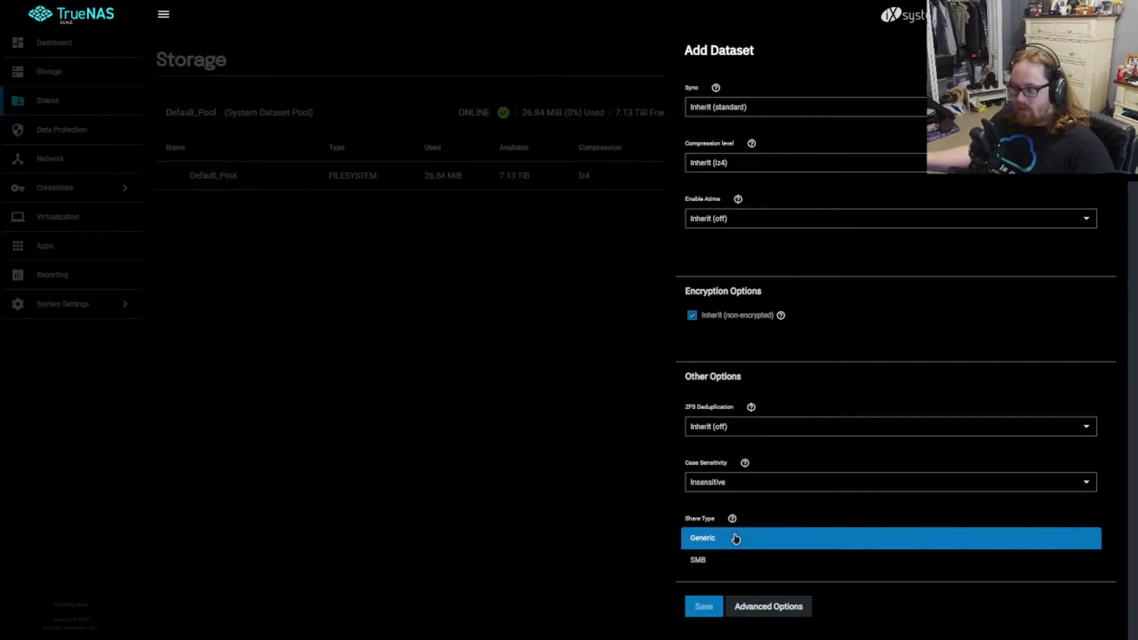
pyautogui.click(734, 539)
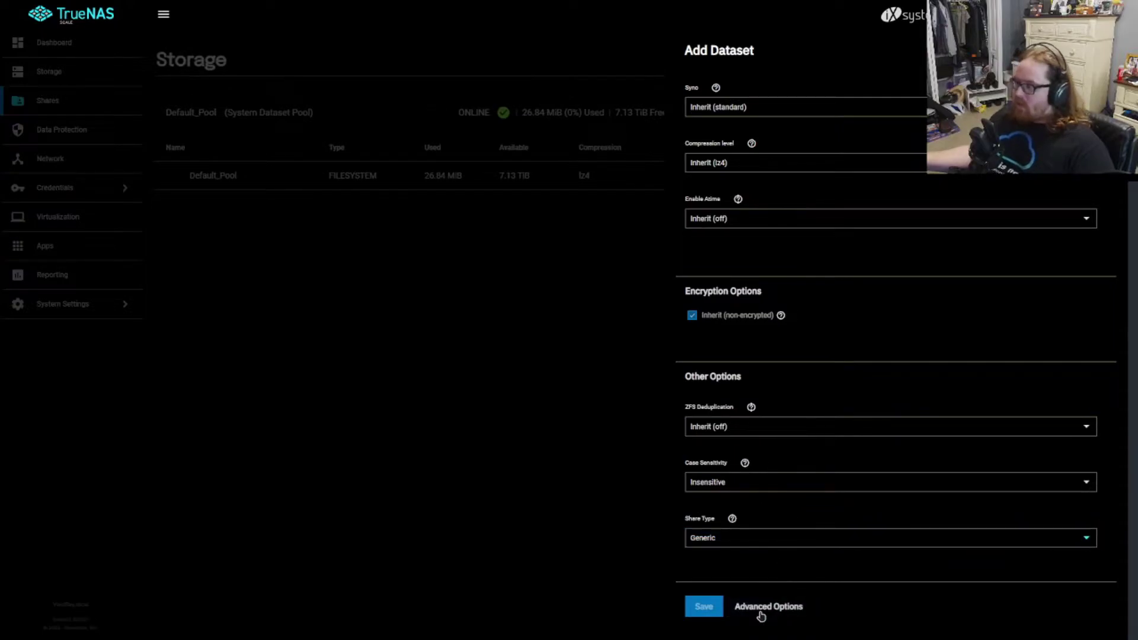
pyautogui.click(703, 606)
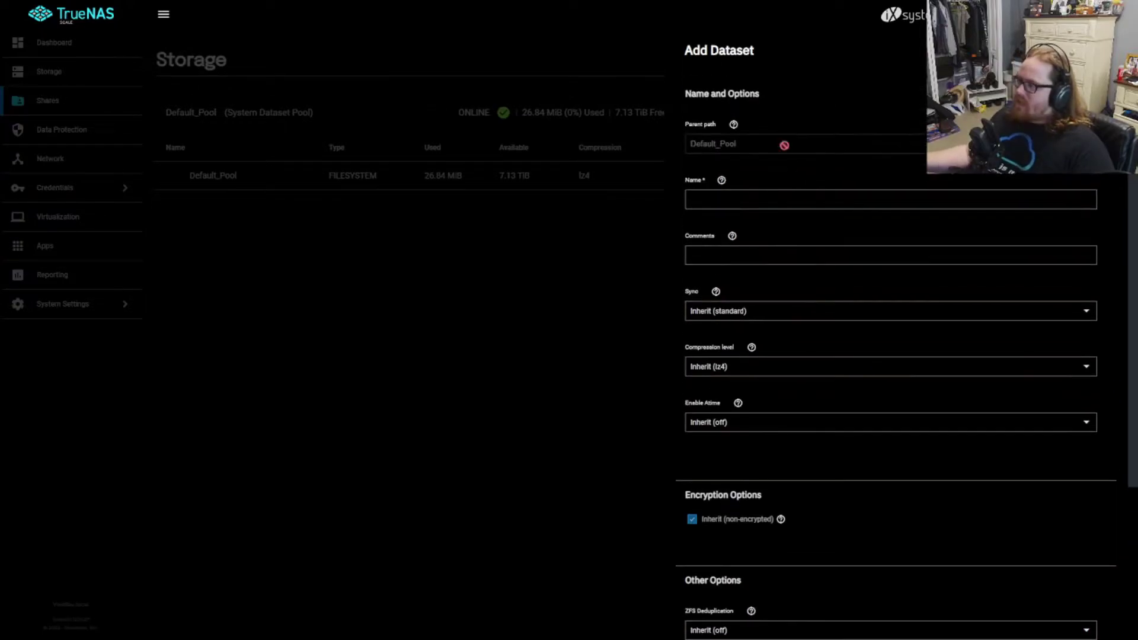
# Step: Abandon the Add Dataset form and choose Default_Pool as the pool for Apps
pyautogui.click(240, 326)
pyautogui.click(47, 254)
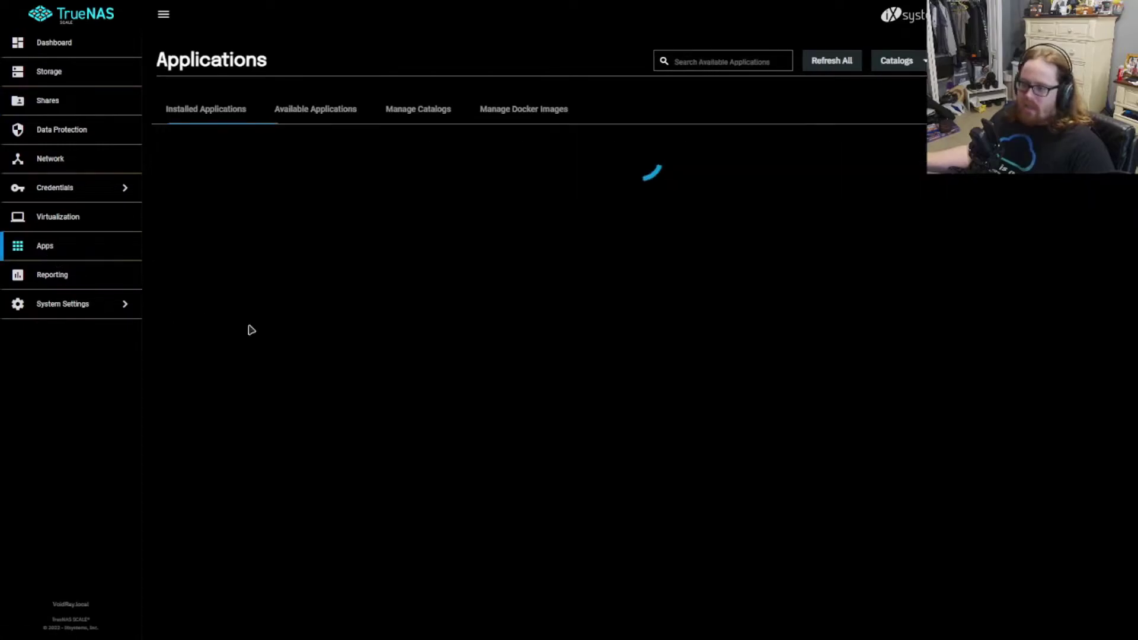
pyautogui.click(584, 330)
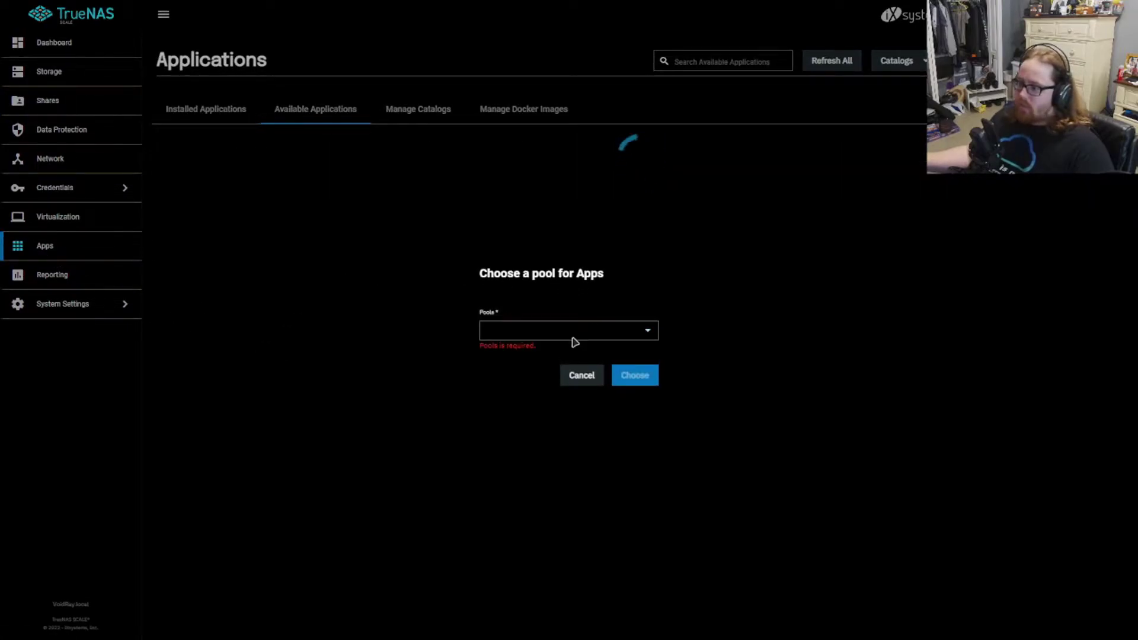
pyautogui.click(650, 335)
pyautogui.click(563, 332)
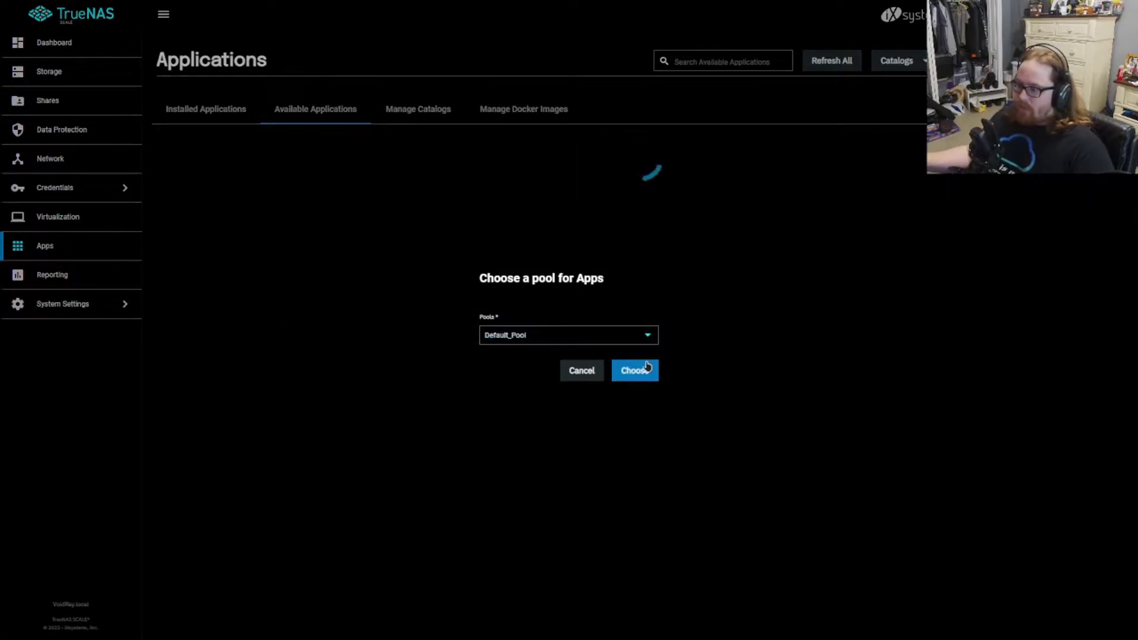
pyautogui.click(644, 375)
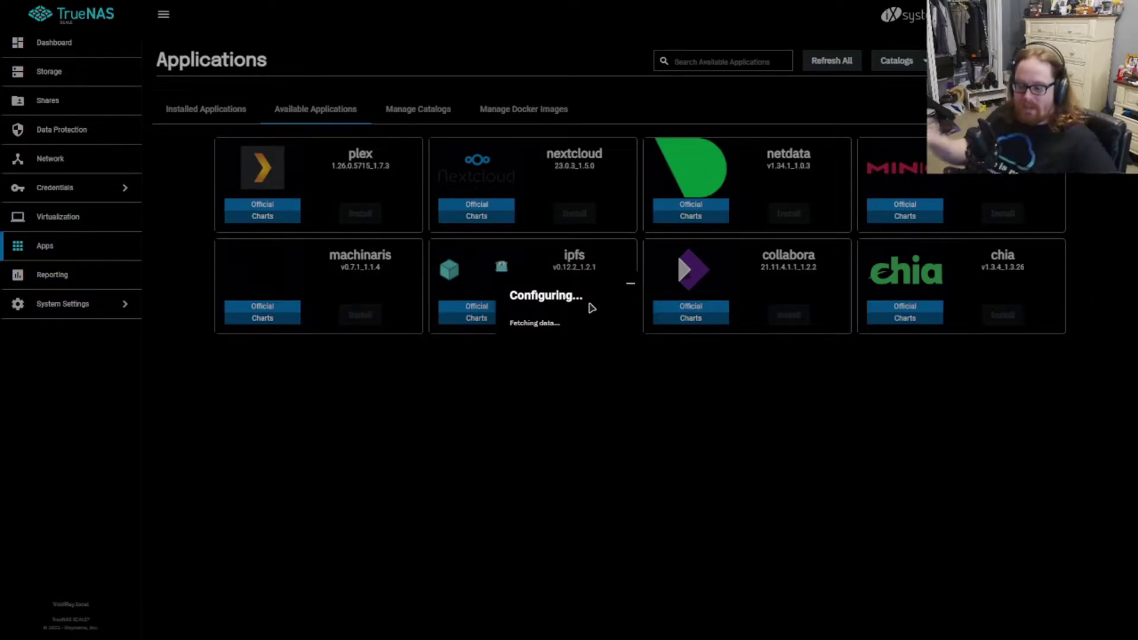
# Step: Check the Shadowplay Recordings folder's 834 GB size in File Explorer's Properties
pyautogui.press('super')
pyautogui.click(487, 628)
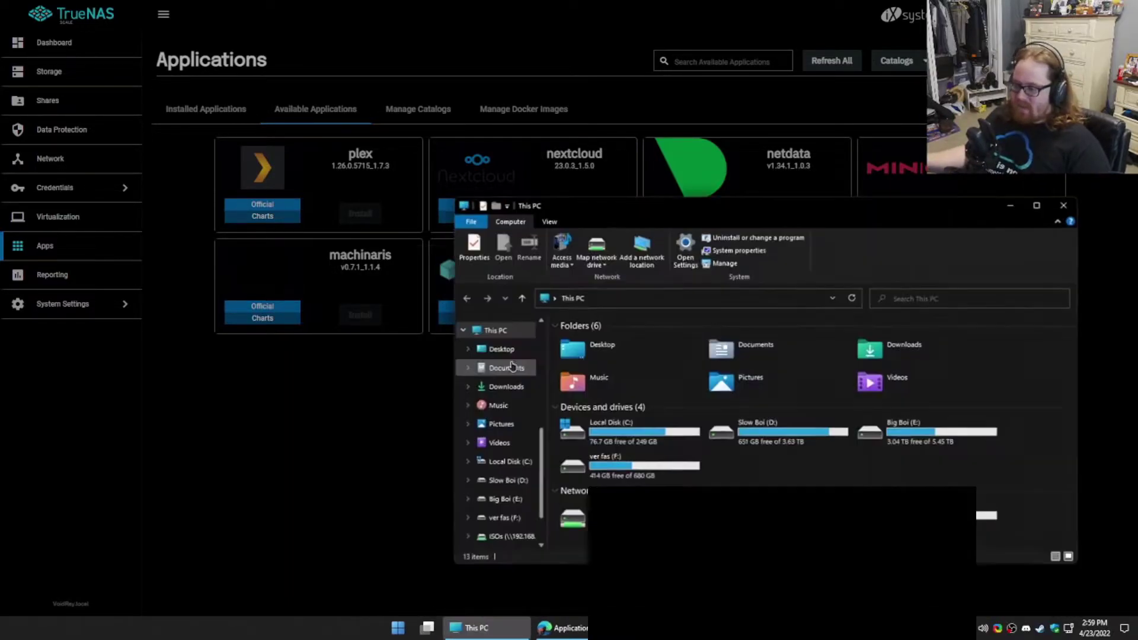
pyautogui.click(501, 424)
pyautogui.rightClick(941, 364)
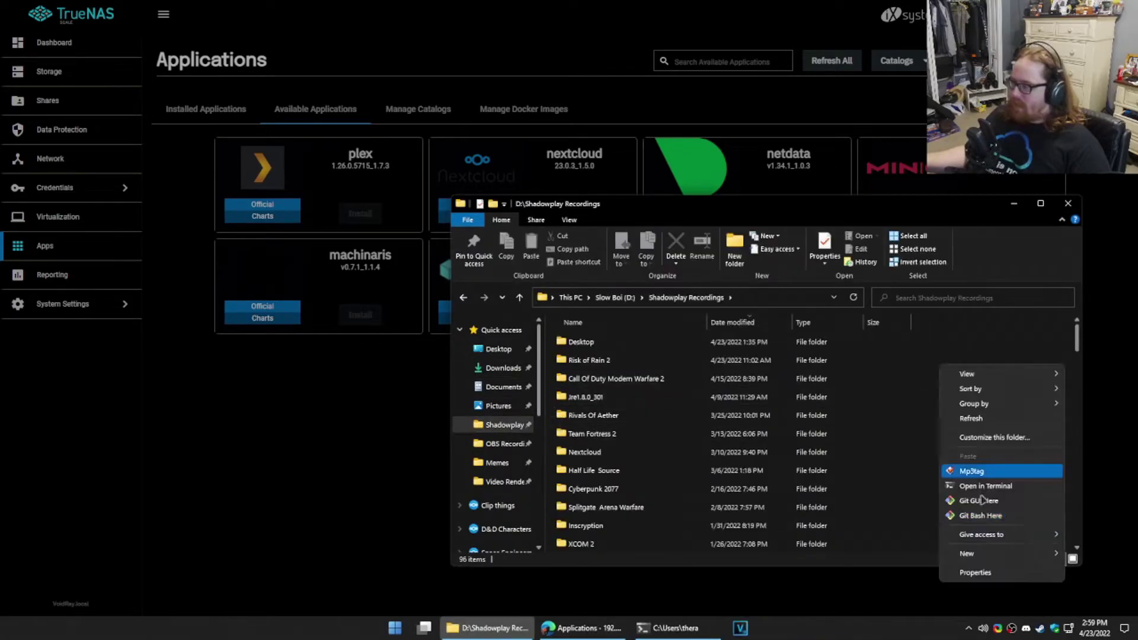
pyautogui.click(960, 574)
pyautogui.moveTo(544, 326); pyautogui.dragTo(582, 298)
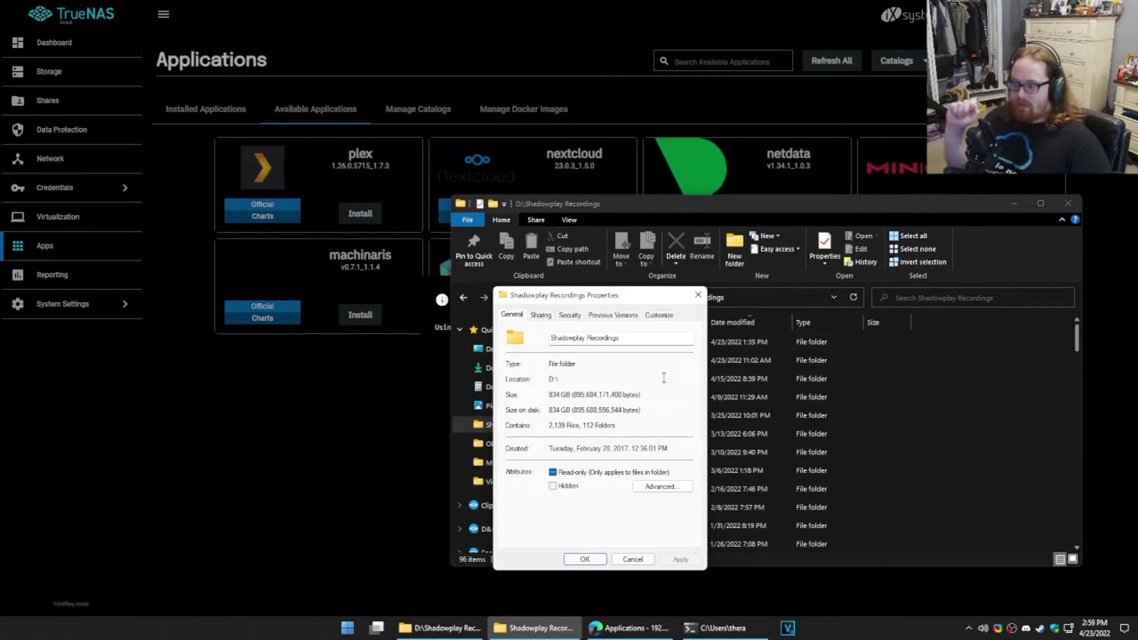
pyautogui.moveTo(568, 409); pyautogui.dragTo(551, 408)
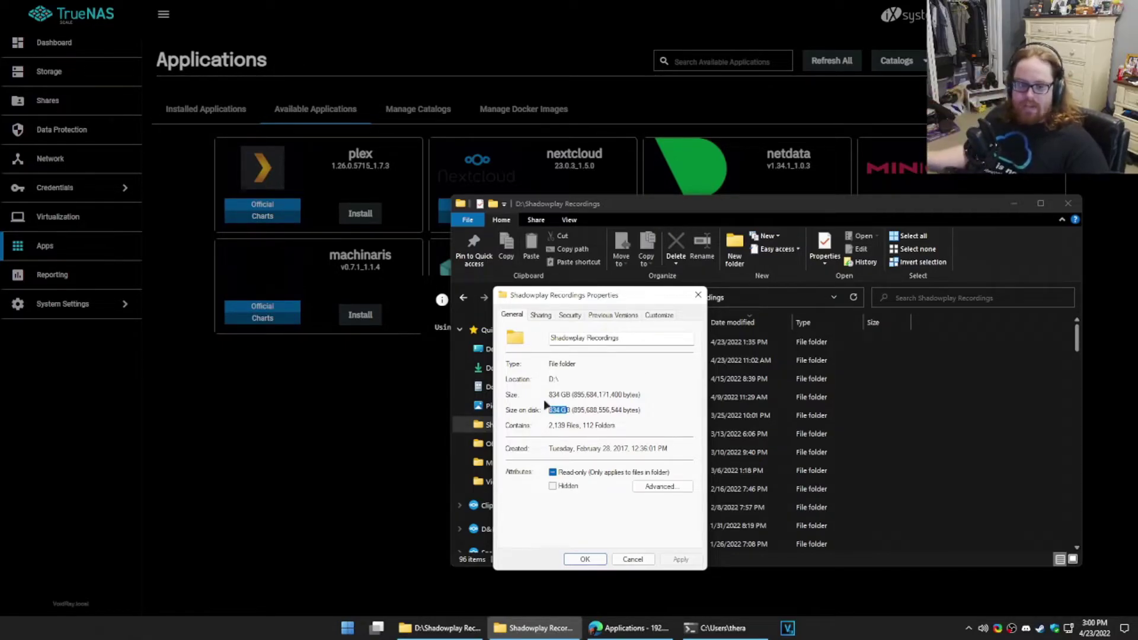
pyautogui.click(698, 295)
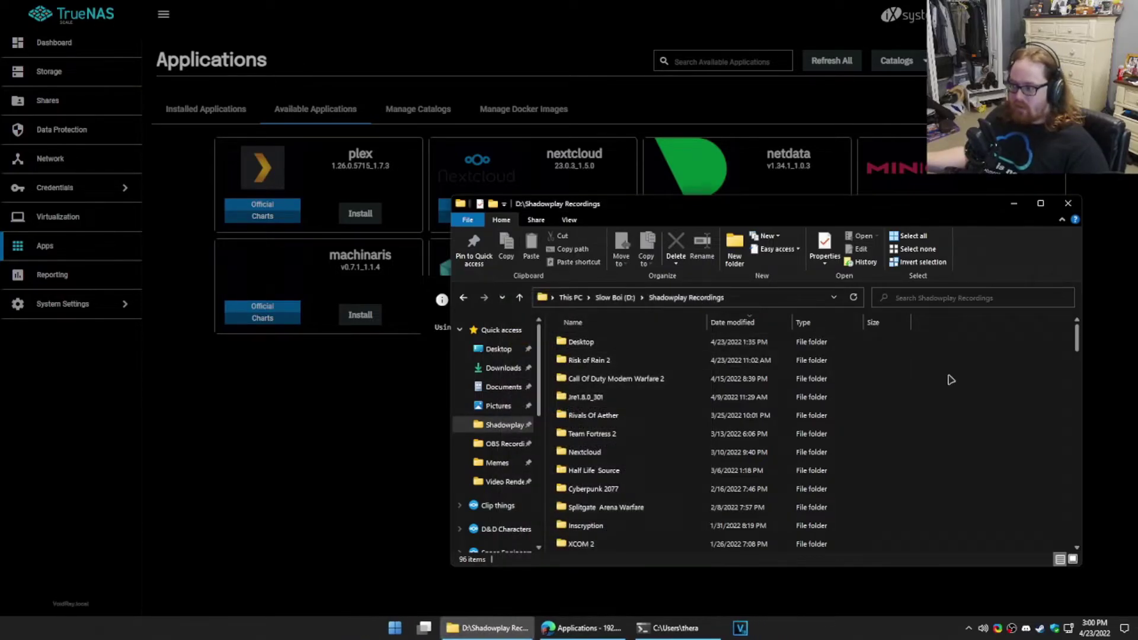
# Step: Close File Explorer, dismiss the Default_Pool success message and begin the nextcloud install
pyautogui.click(1069, 205)
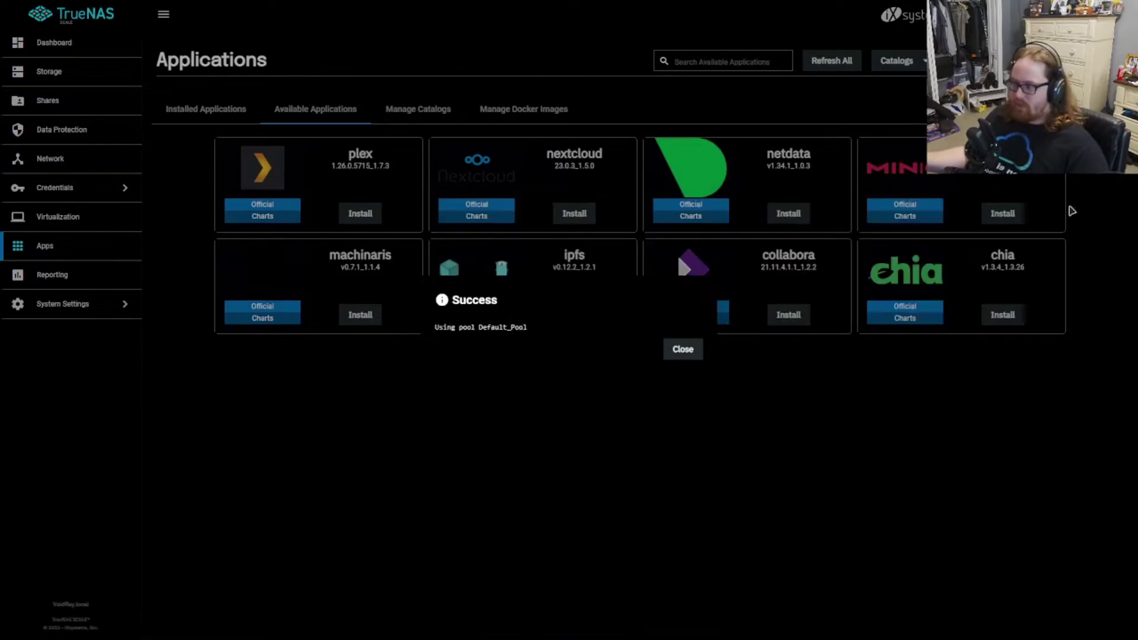
pyautogui.click(678, 350)
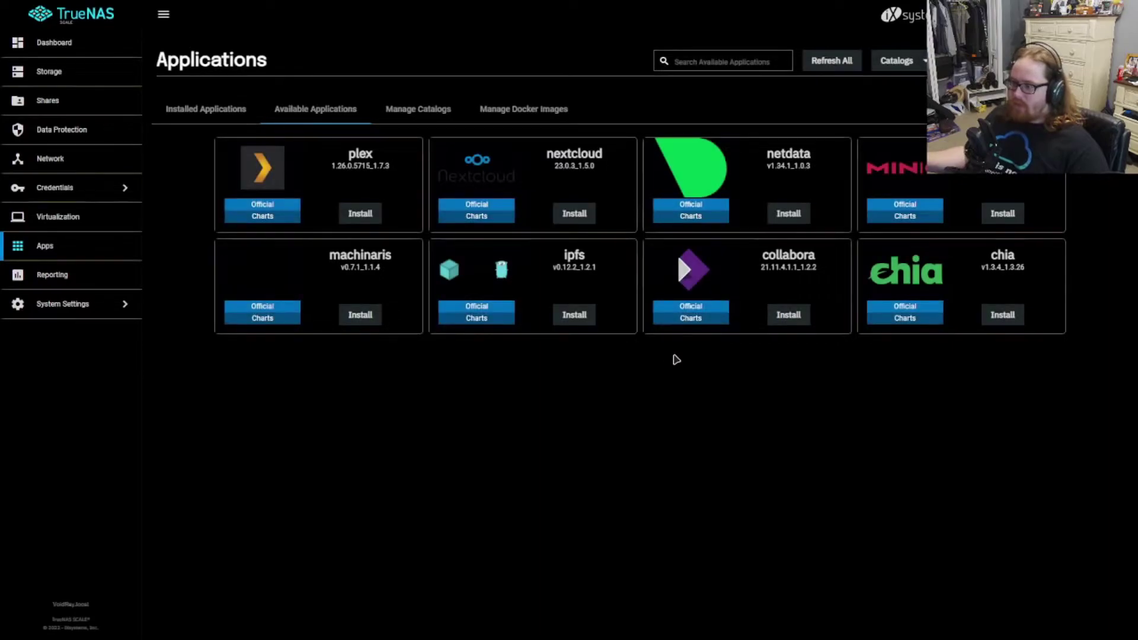
pyautogui.click(578, 215)
# Step: Name the application Nextcloud and keep version 1.5.0
pyautogui.click(782, 162)
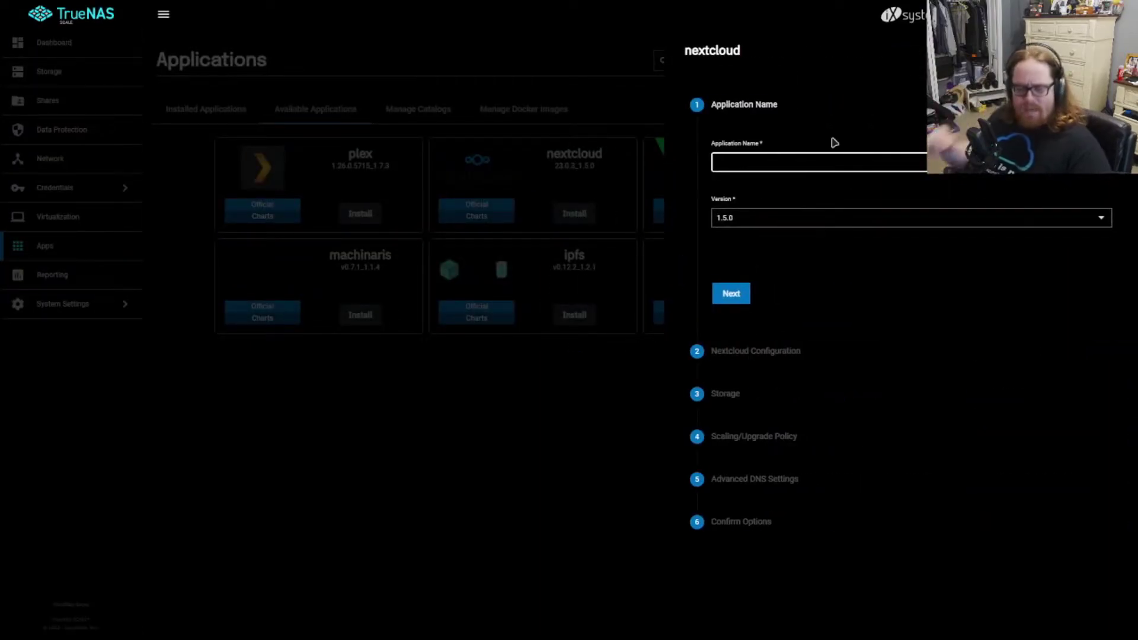
pyautogui.write('Nextcloud')
pyautogui.click(723, 218)
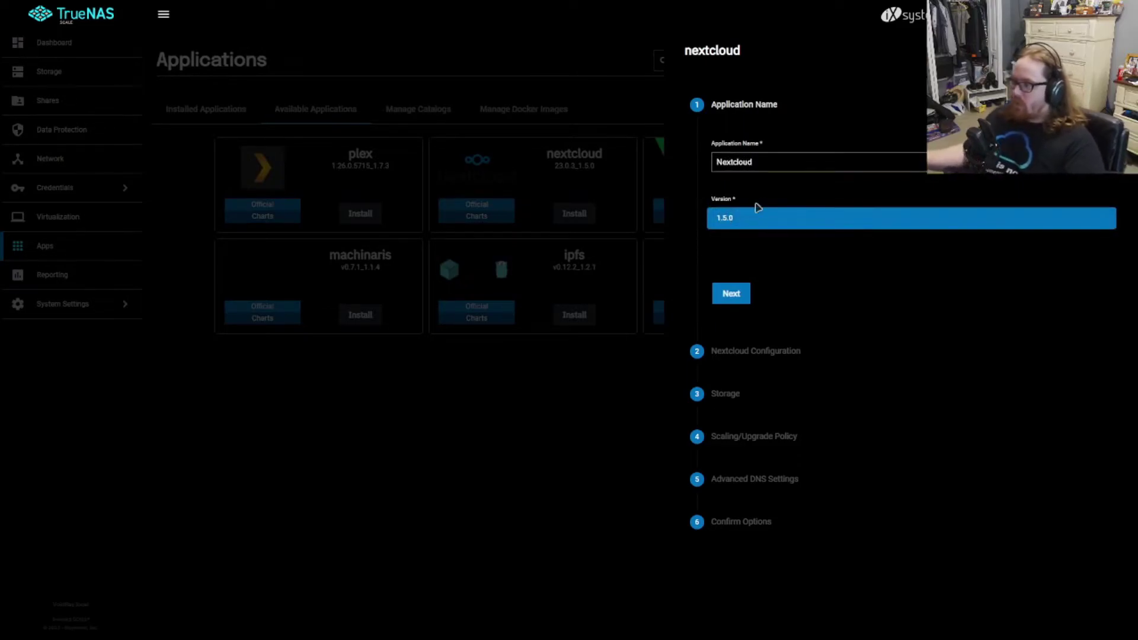
pyautogui.click(753, 214)
pyautogui.click(738, 226)
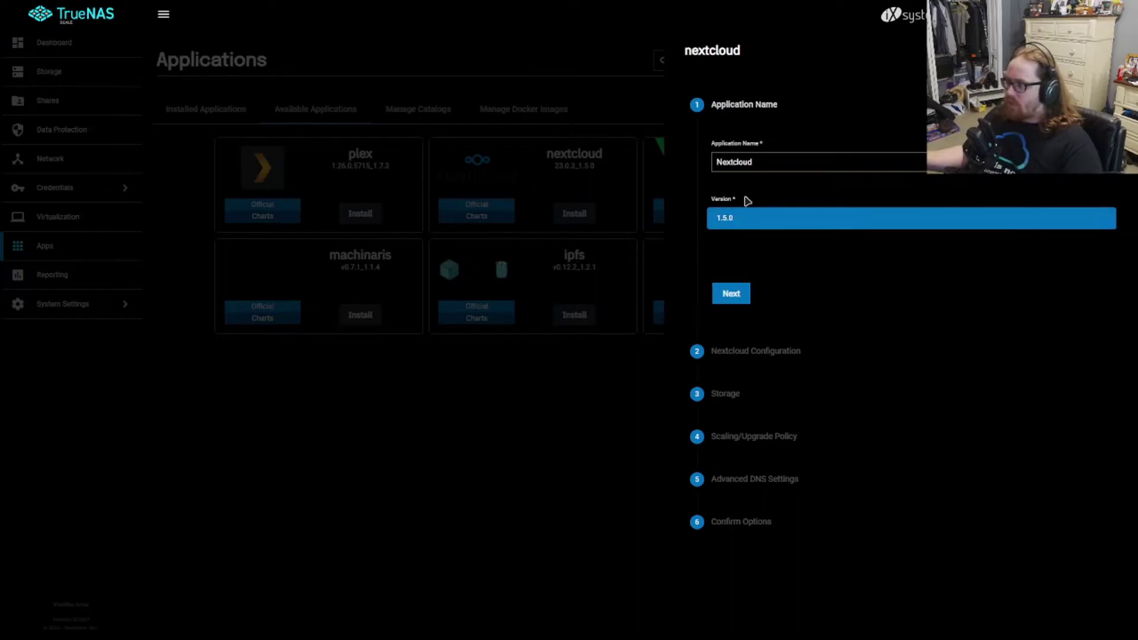
pyautogui.click(746, 217)
pyautogui.click(732, 294)
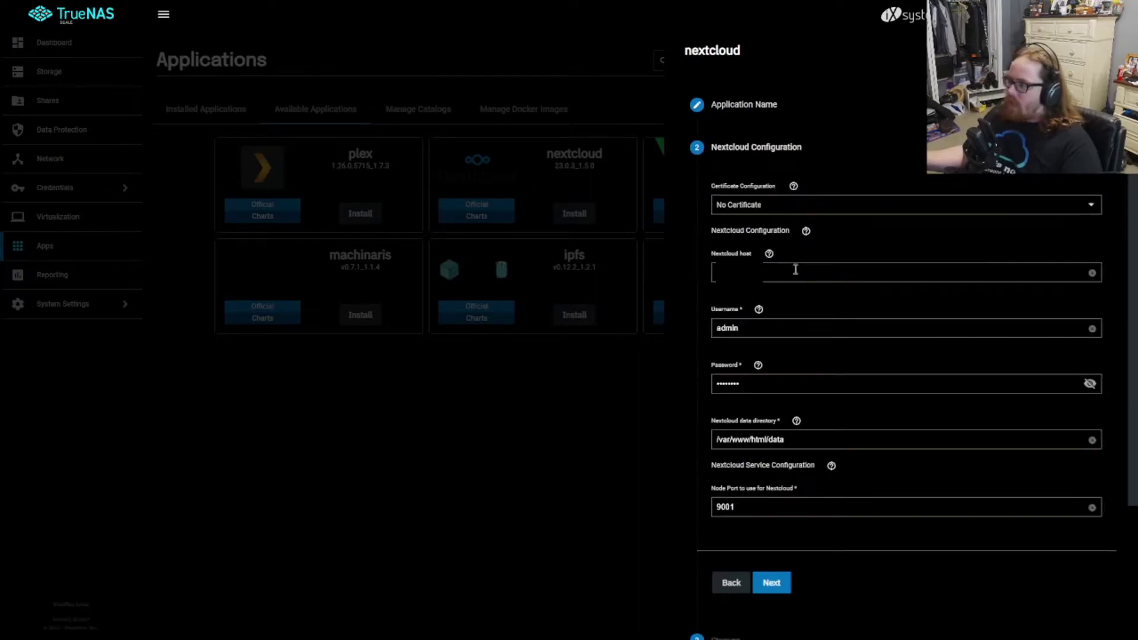
# Step: Pick the freenas_default certificate, leaving the host empty and the username admin
pyautogui.click(773, 212)
pyautogui.click(789, 243)
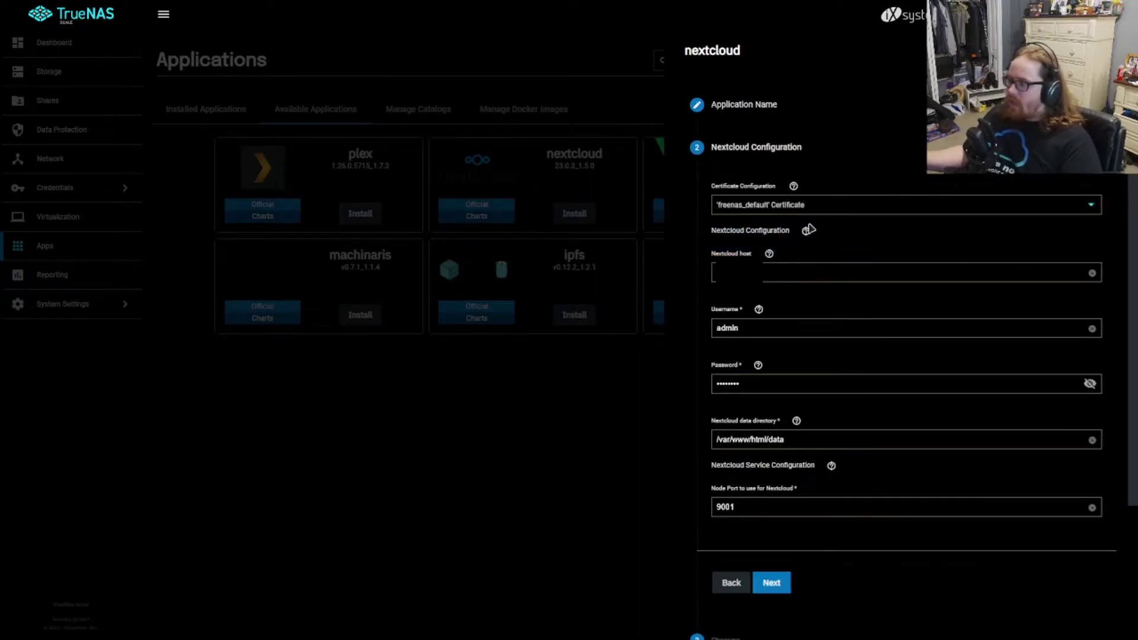
pyautogui.click(776, 177)
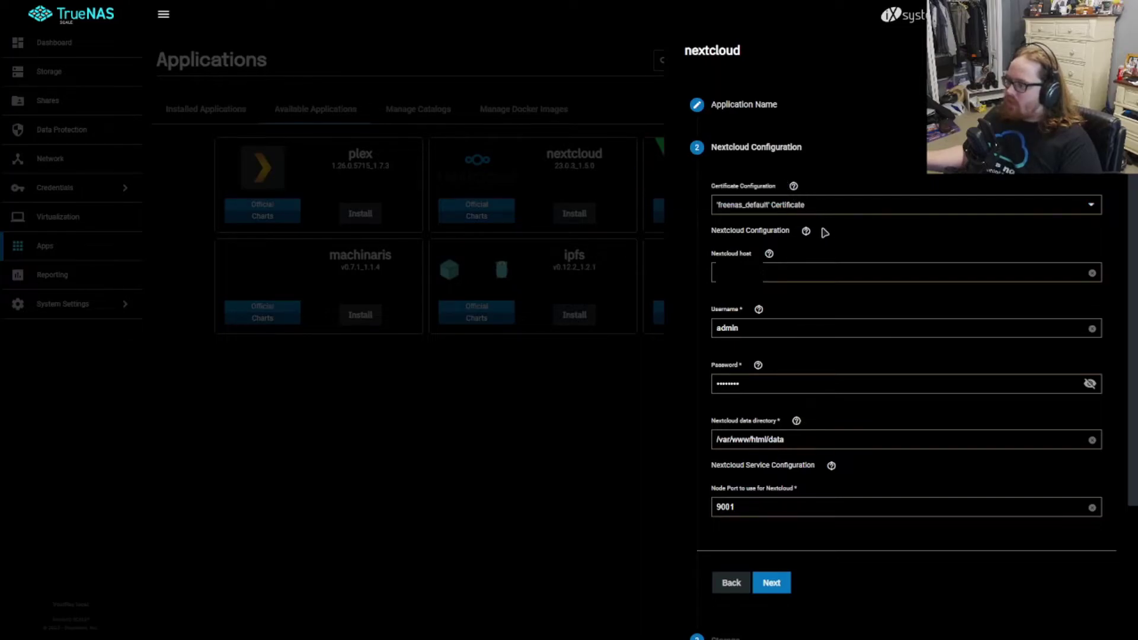
pyautogui.click(788, 222)
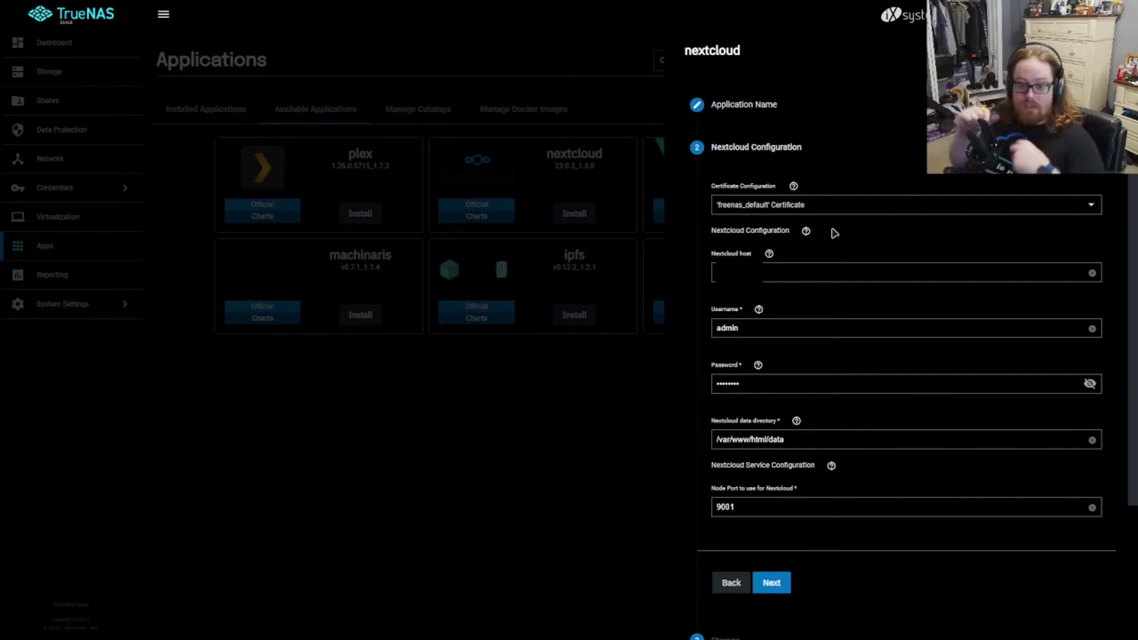
pyautogui.click(785, 274)
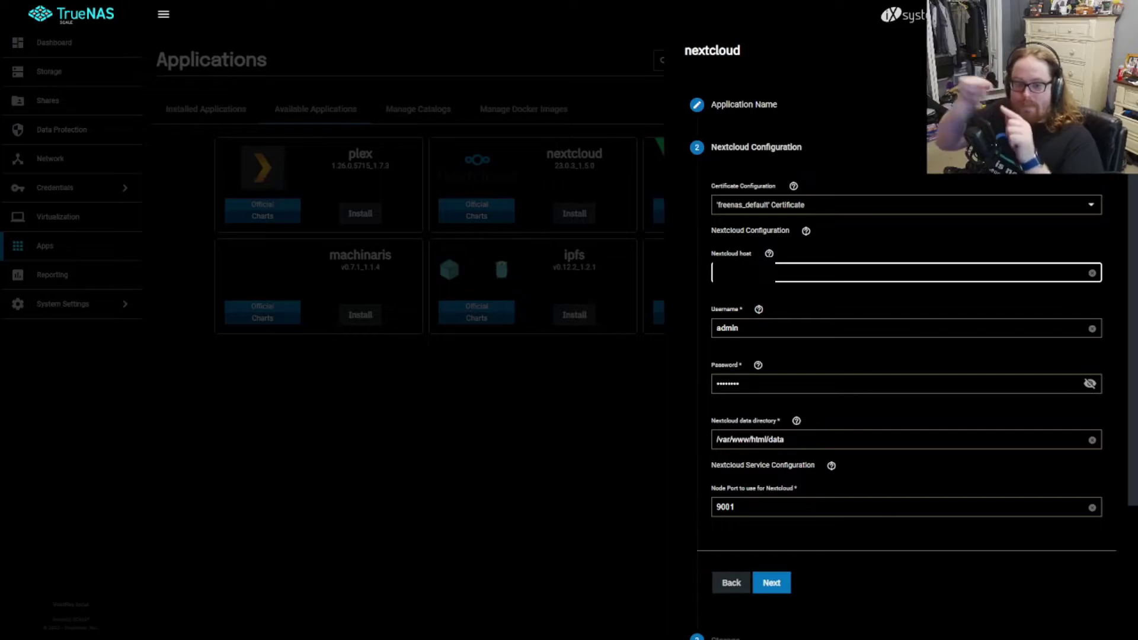
pyautogui.click(776, 292)
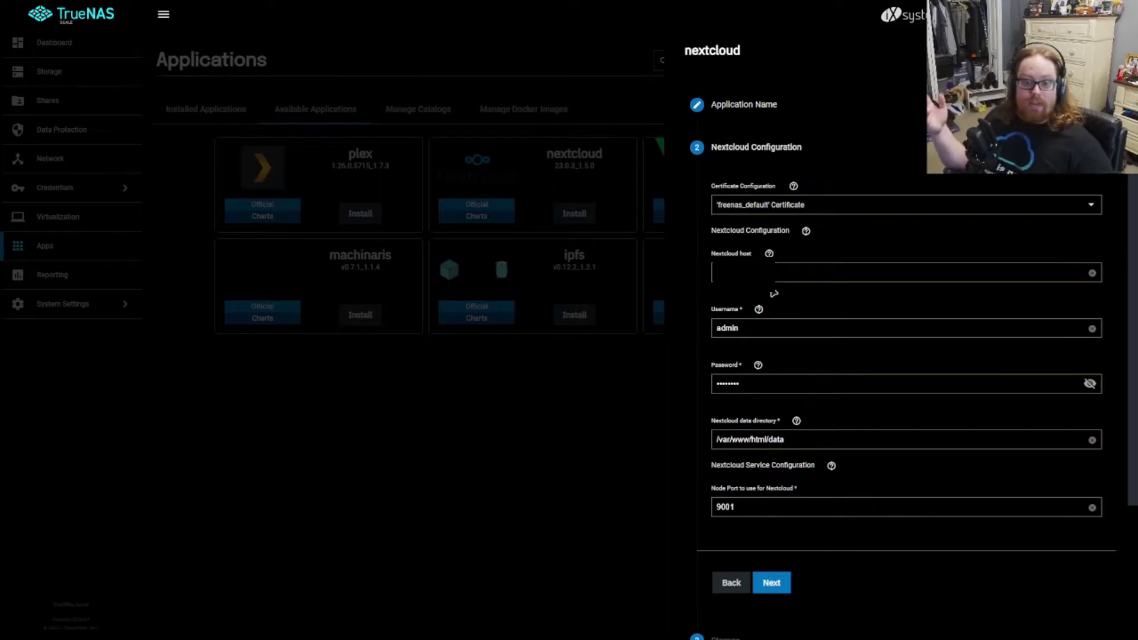
pyautogui.moveTo(743, 328); pyautogui.dragTo(703, 332)
pyautogui.click(817, 295)
# Step: Replace the admin password, accept the upgrade policy and reach the Confirm Options summary
pyautogui.doubleClick(783, 383)
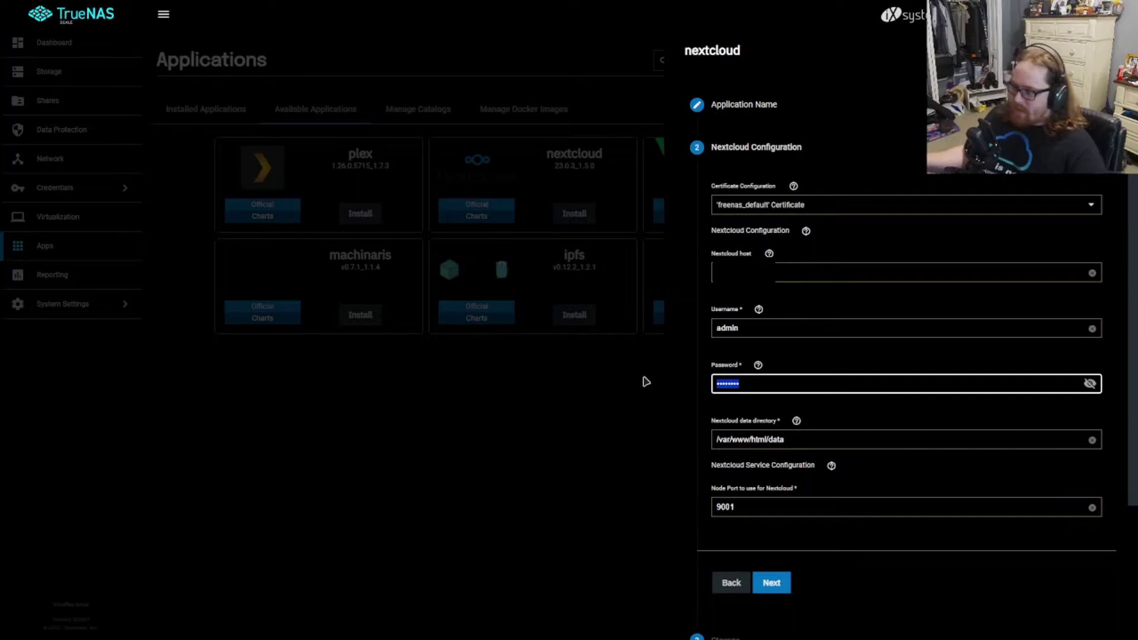
pyautogui.write('admin123')
pyautogui.scroll(-3, 750, 327)
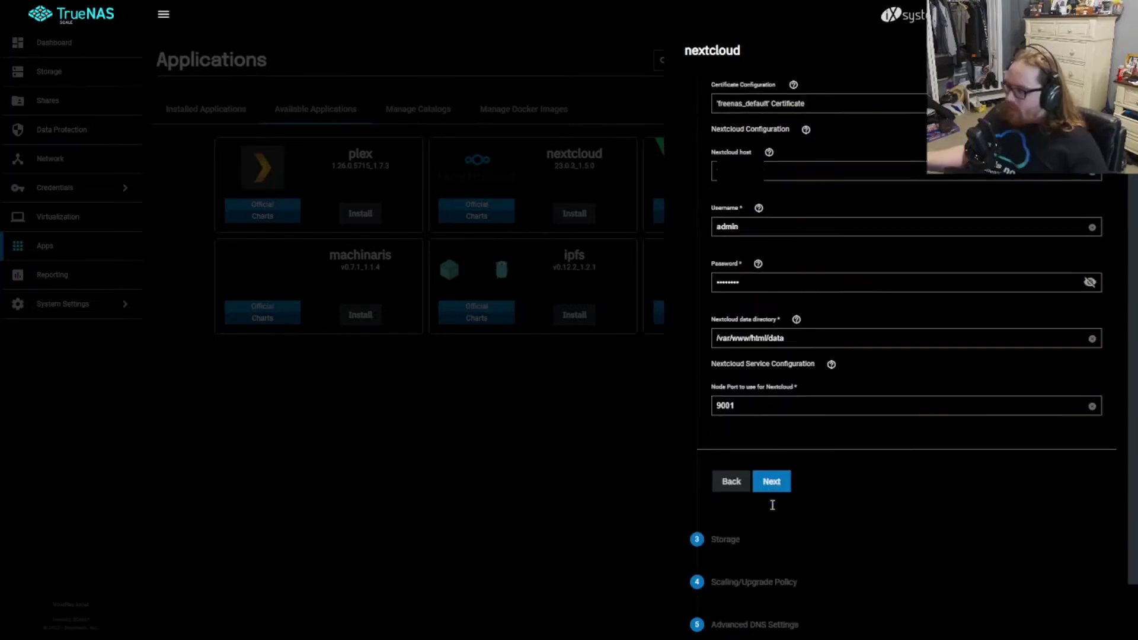
pyautogui.scroll(2, 822, 330)
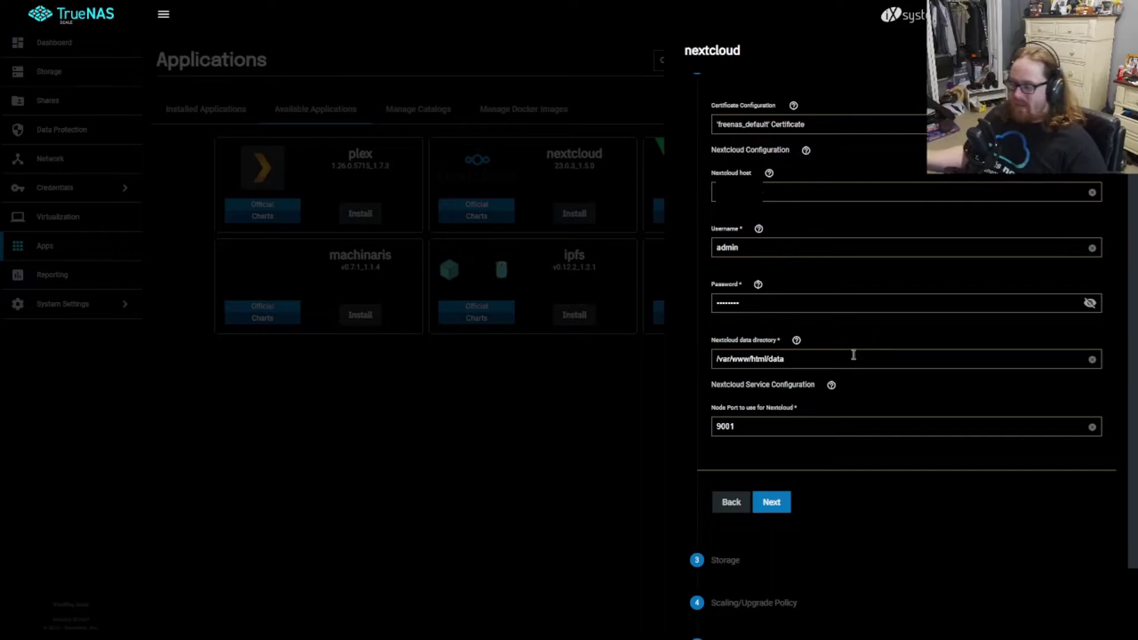
pyautogui.click(771, 502)
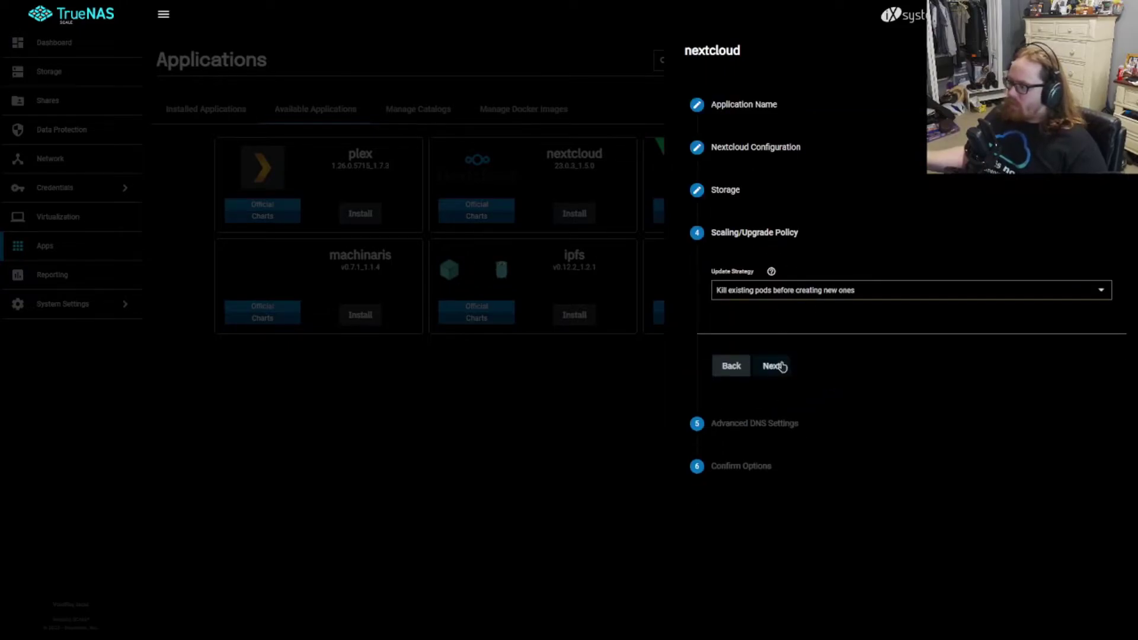
pyautogui.click(771, 365)
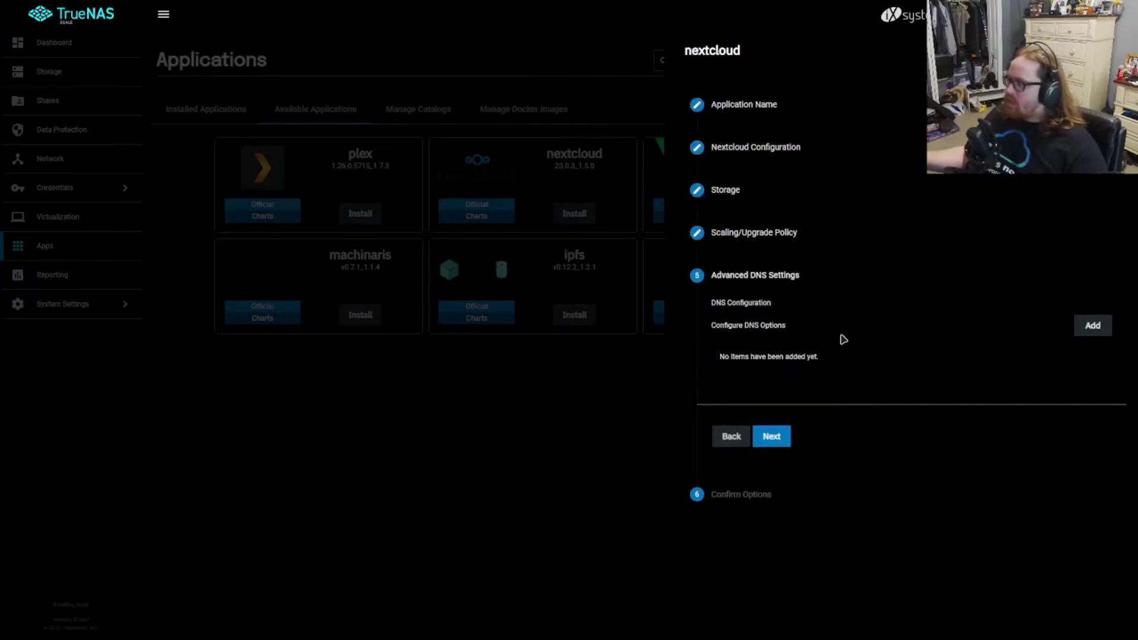
pyautogui.click(771, 437)
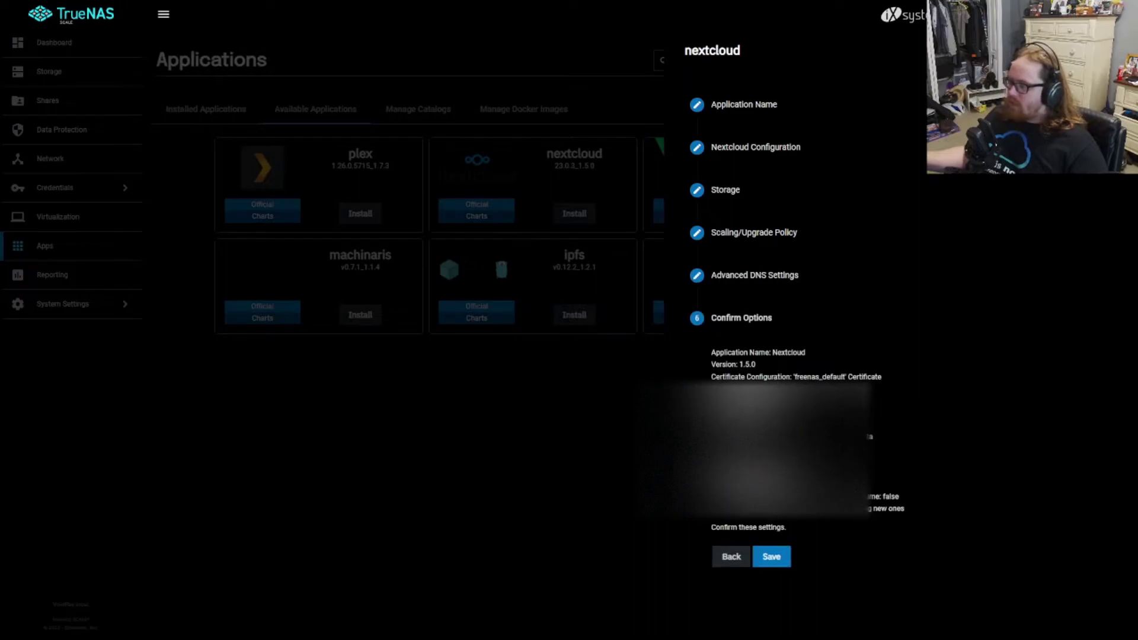
# Step: After the EINVAL name error on saving, rename the application to lowercase 'nextcloud'
pyautogui.click(772, 555)
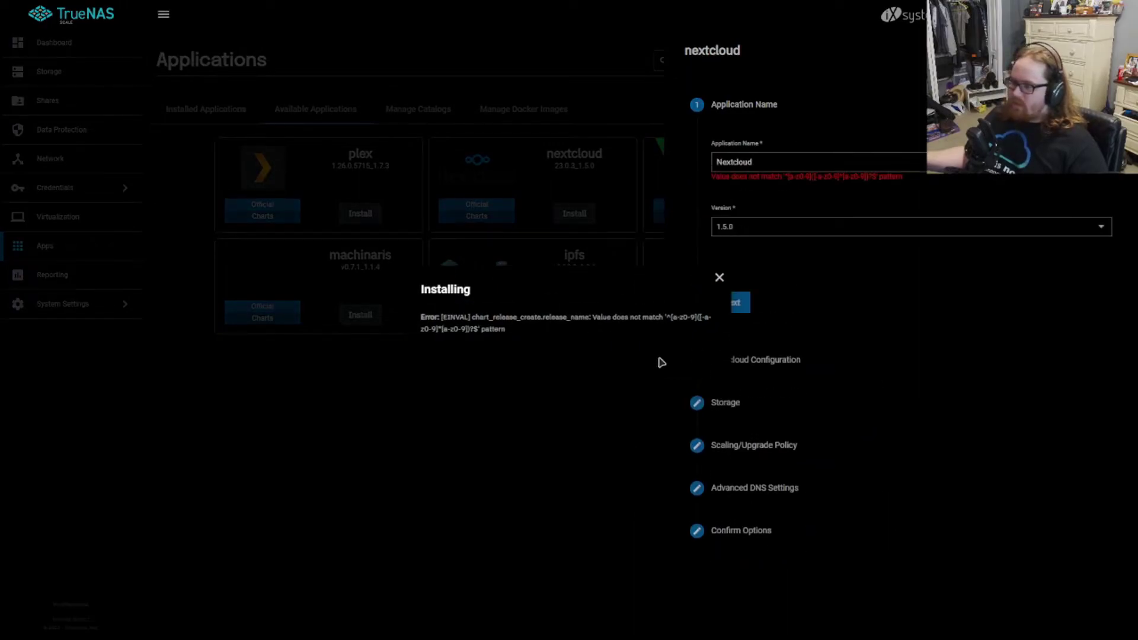
pyautogui.click(708, 161)
pyautogui.press('Delete')
pyautogui.write('n')
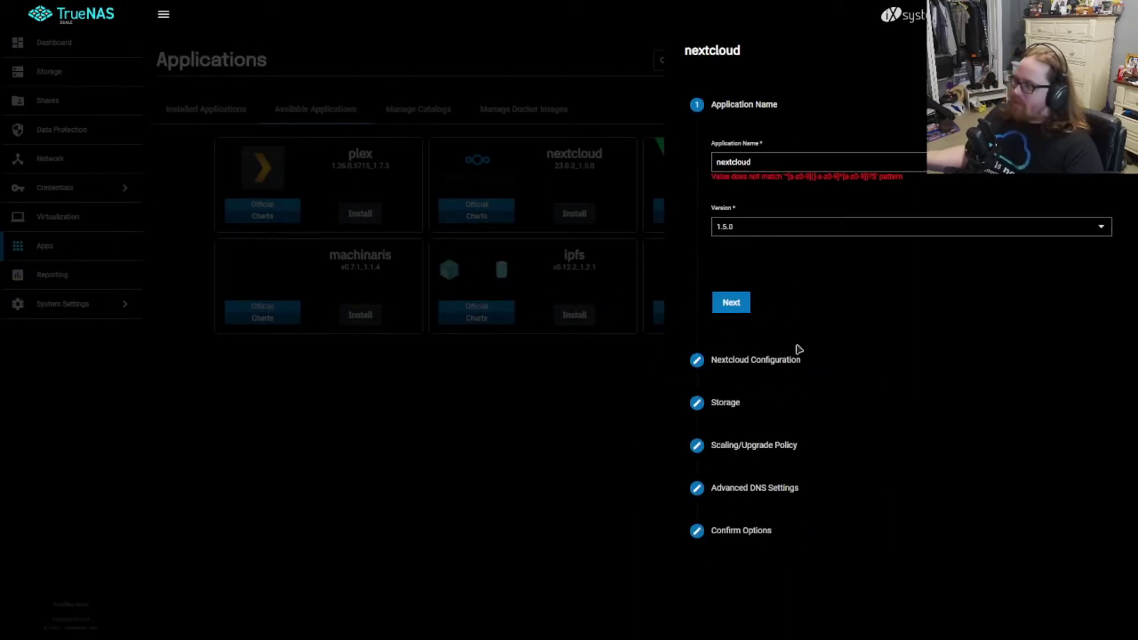
# Step: Step through the Nextcloud Configuration and confirmation summary, then save the installation
pyautogui.click(731, 304)
pyautogui.scroll(-4, 755, 571)
pyautogui.click(746, 597)
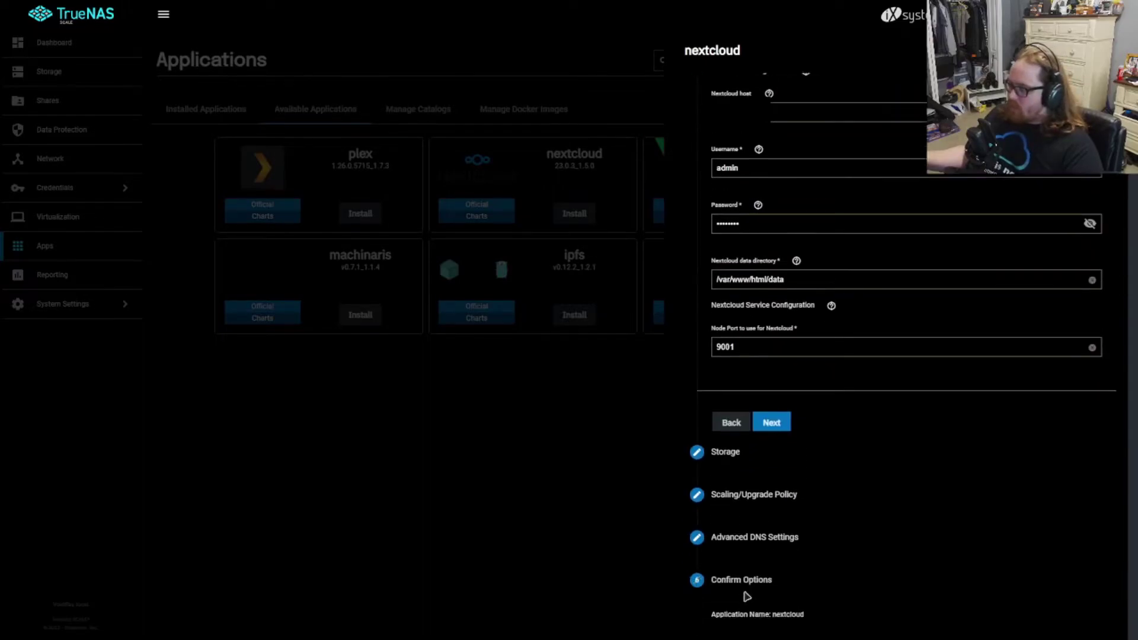
pyautogui.click(769, 556)
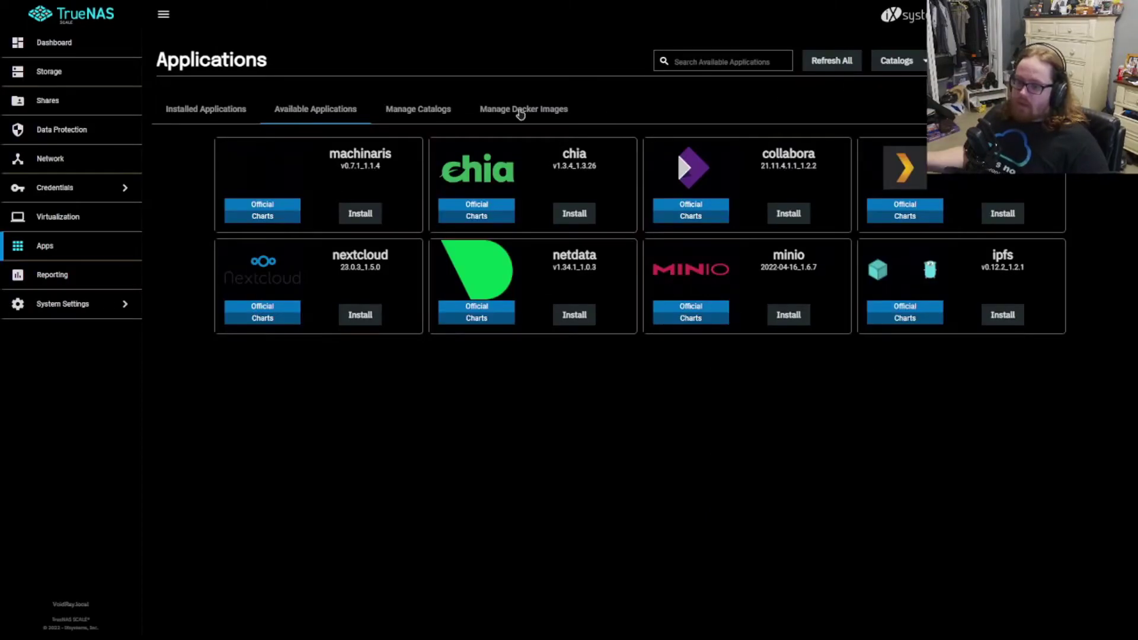
# Step: Open the installed nextcloud app's details and expand its Container Images and Application Events
pyautogui.click(227, 117)
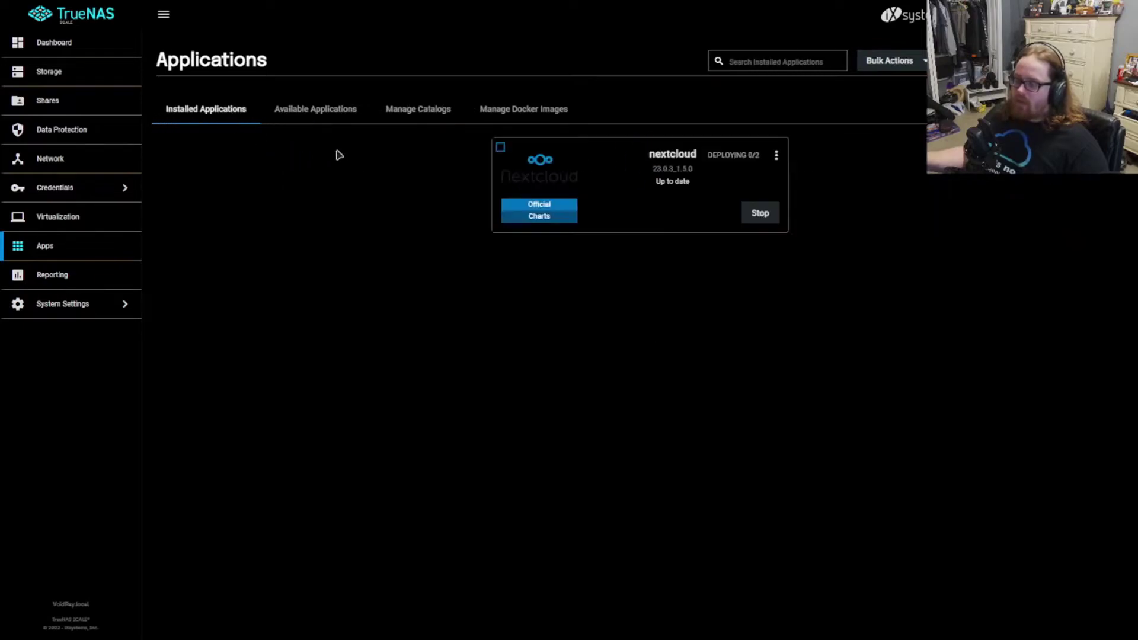
pyautogui.click(688, 161)
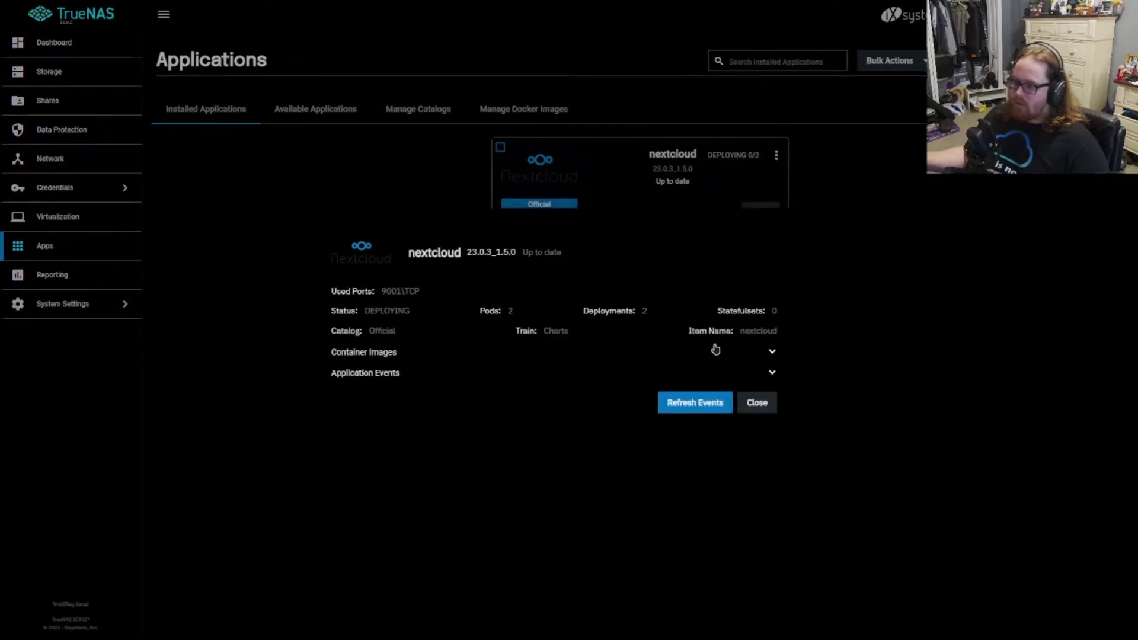
pyautogui.click(763, 403)
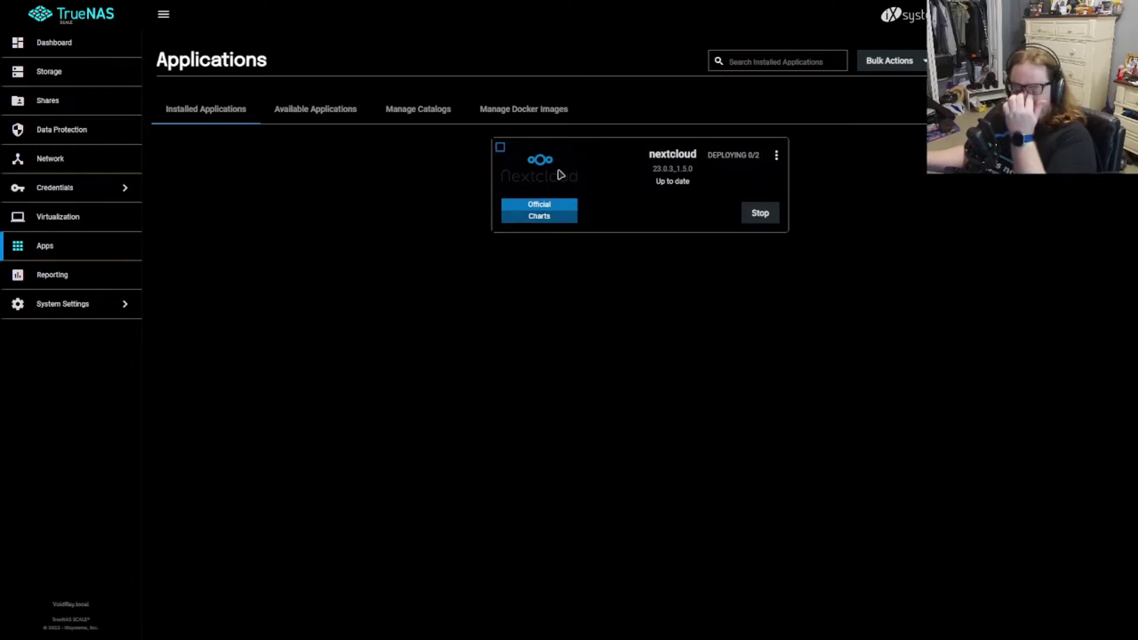
pyautogui.click(662, 161)
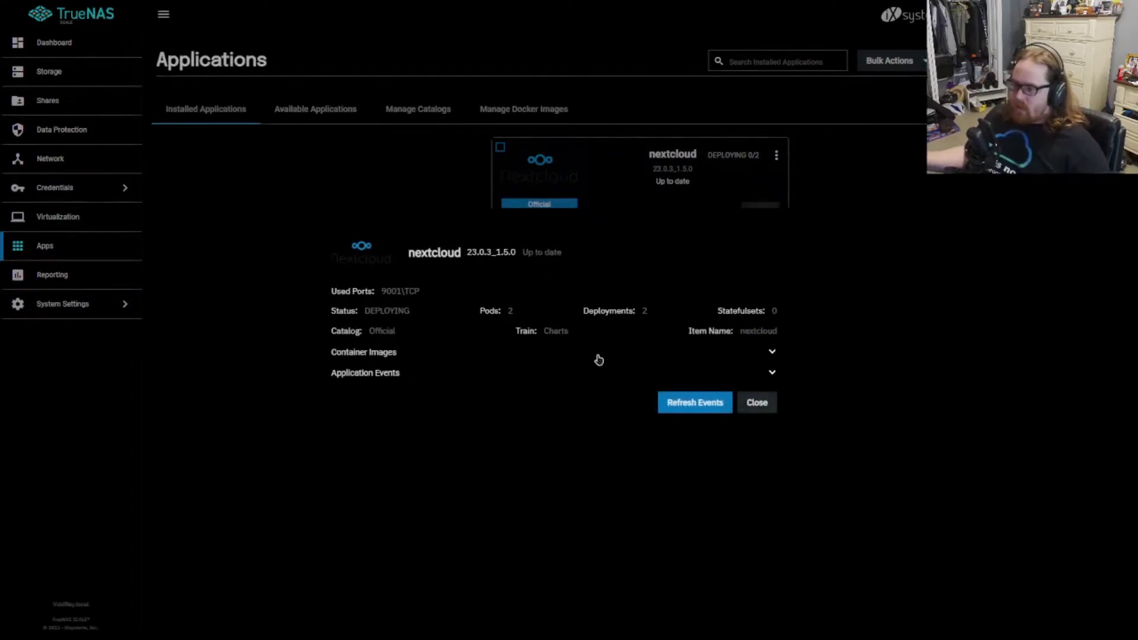
pyautogui.click(772, 355)
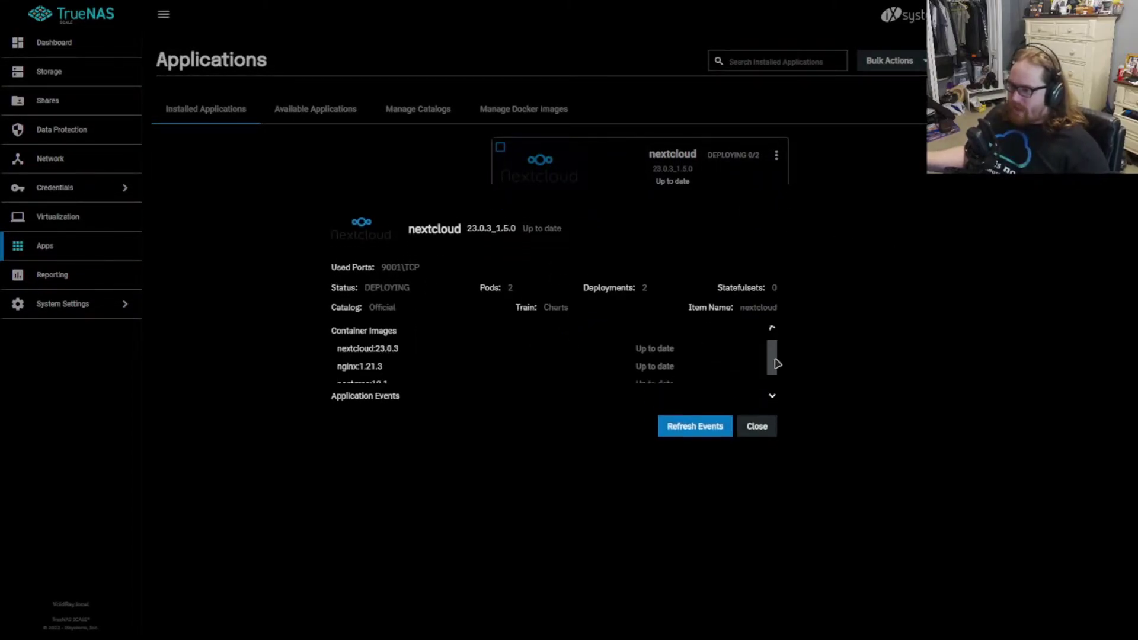
pyautogui.click(773, 403)
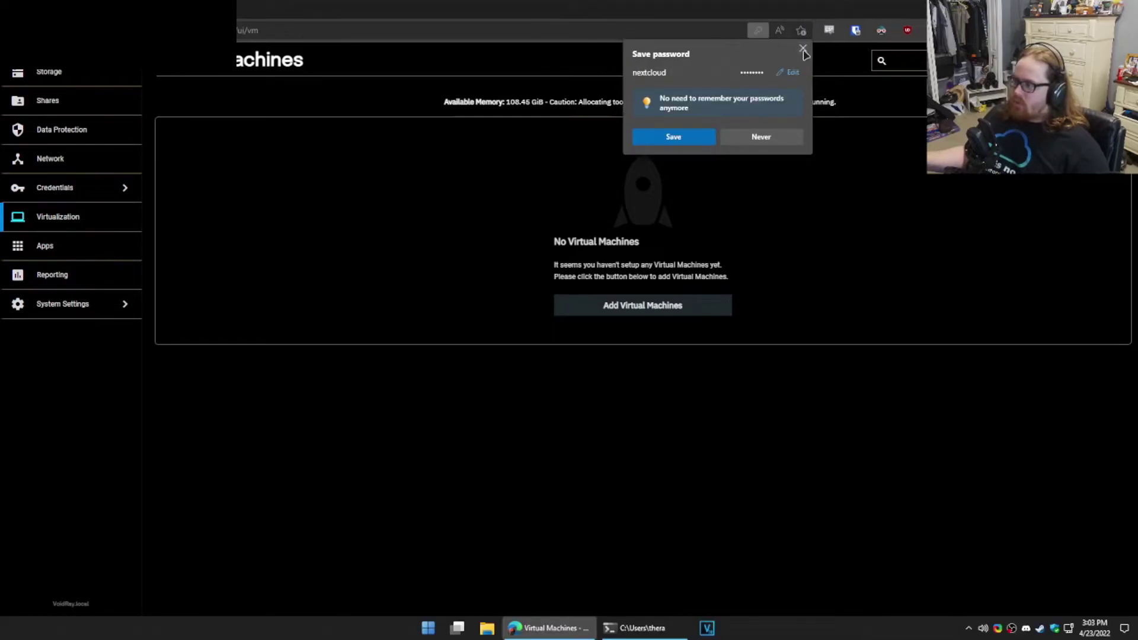
# Step: Go to Virtualization, look over the Create Virtual Machine form, and close it unused
pyautogui.click(800, 247)
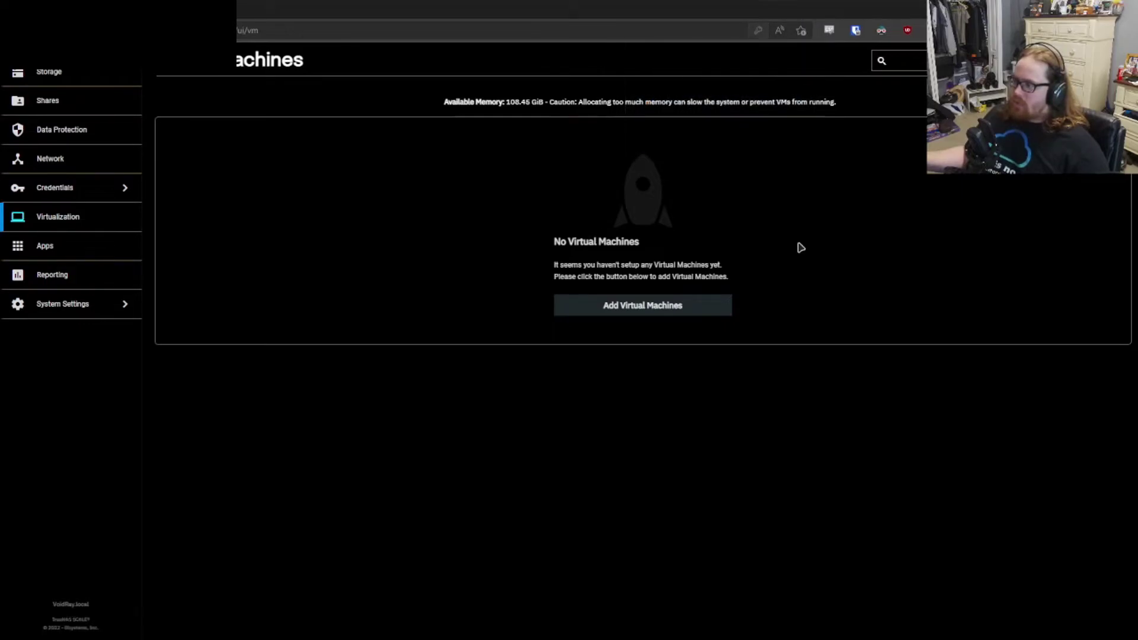
pyautogui.click(641, 311)
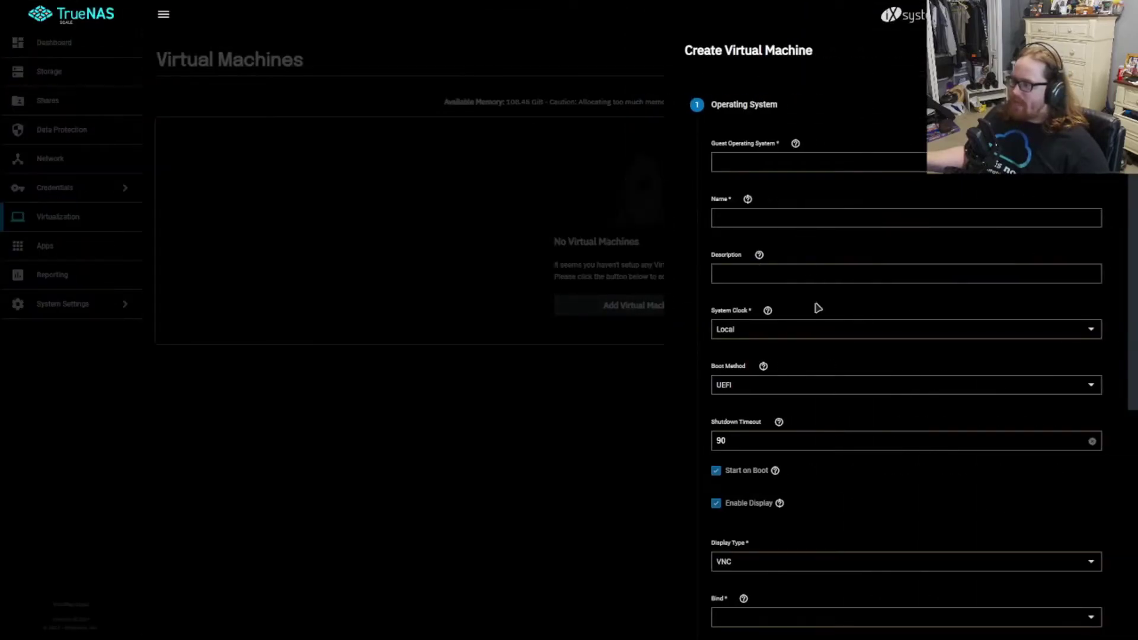
pyautogui.scroll(-5, 838, 361)
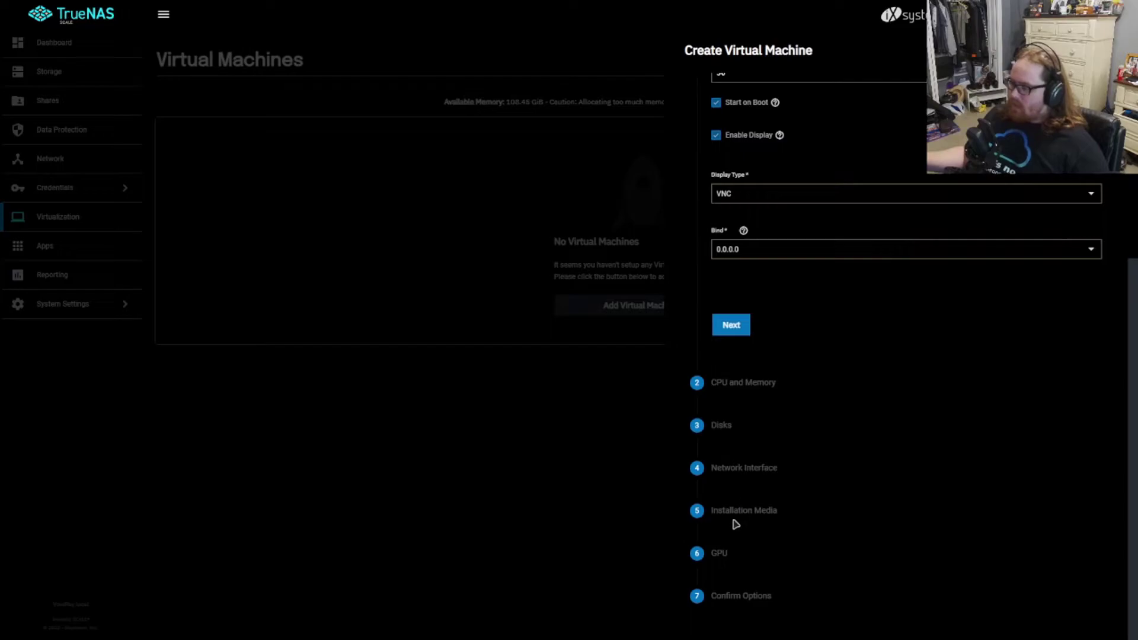
pyautogui.scroll(5, 820, 538)
pyautogui.scroll(-5, 701, 569)
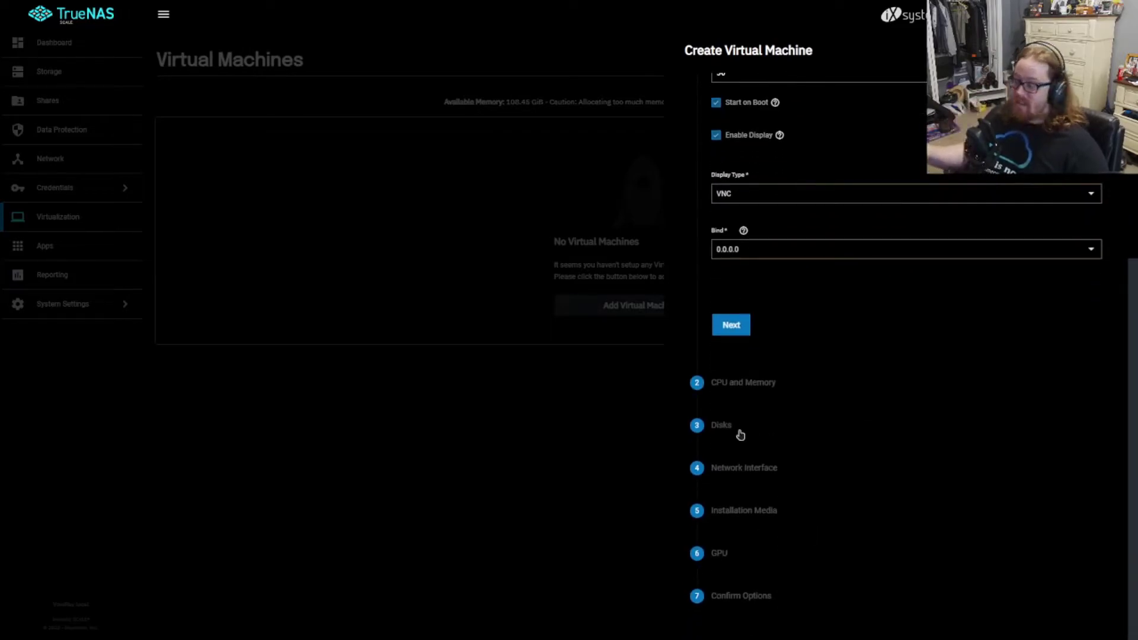
pyautogui.scroll(5, 887, 319)
pyautogui.click(215, 242)
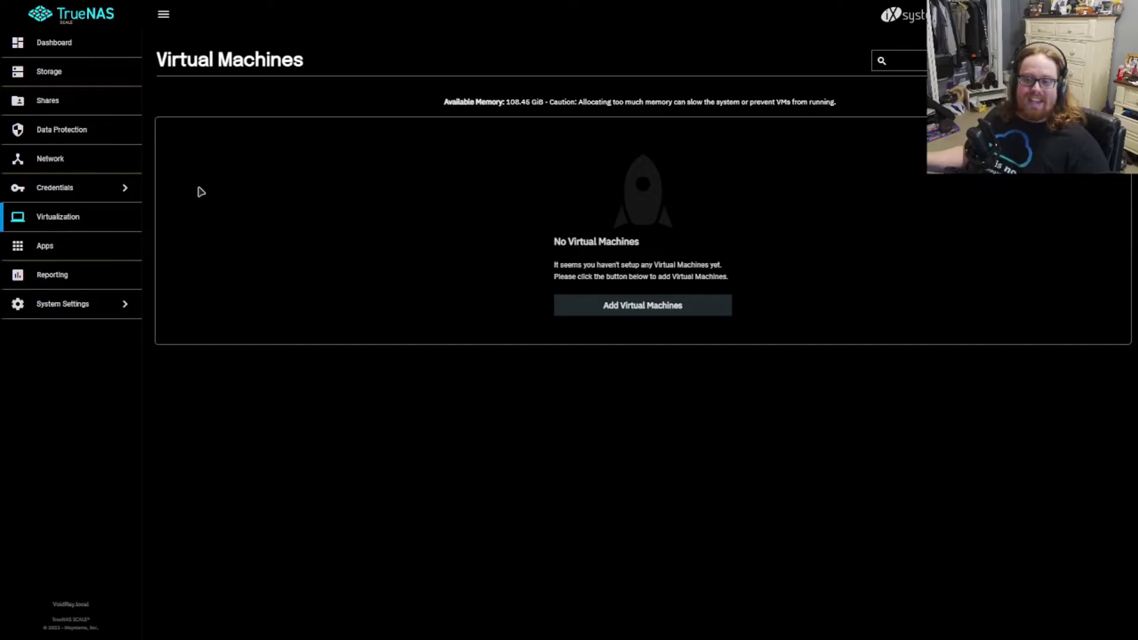
# Step: Browse the Credentials, Data Protection and Sharing sections from the sidebar
pyautogui.click(97, 191)
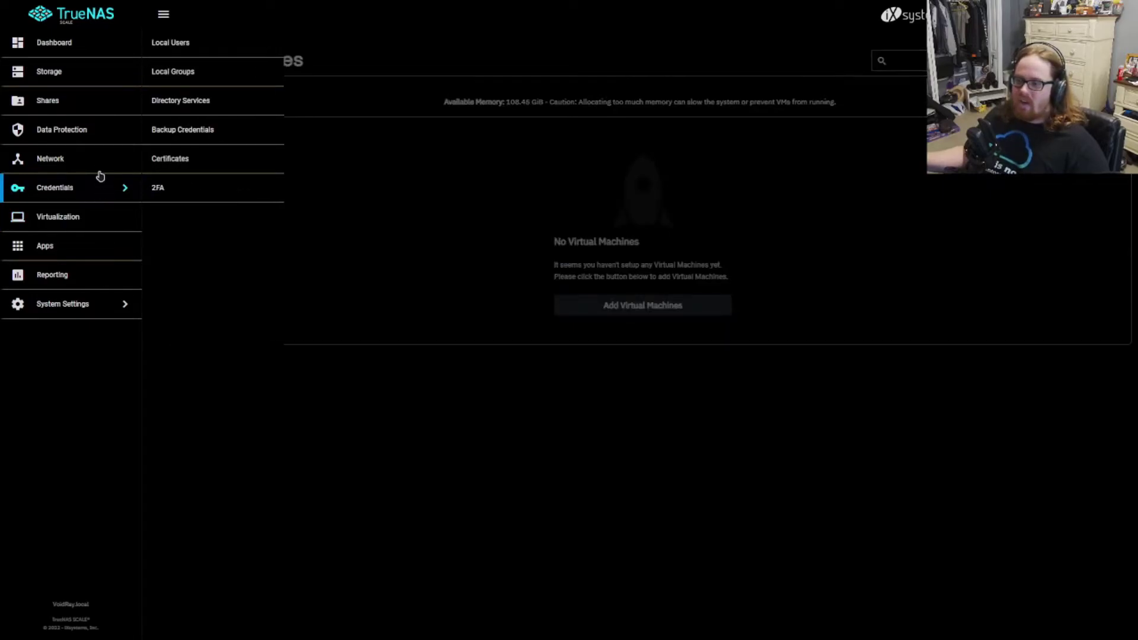
pyautogui.click(86, 131)
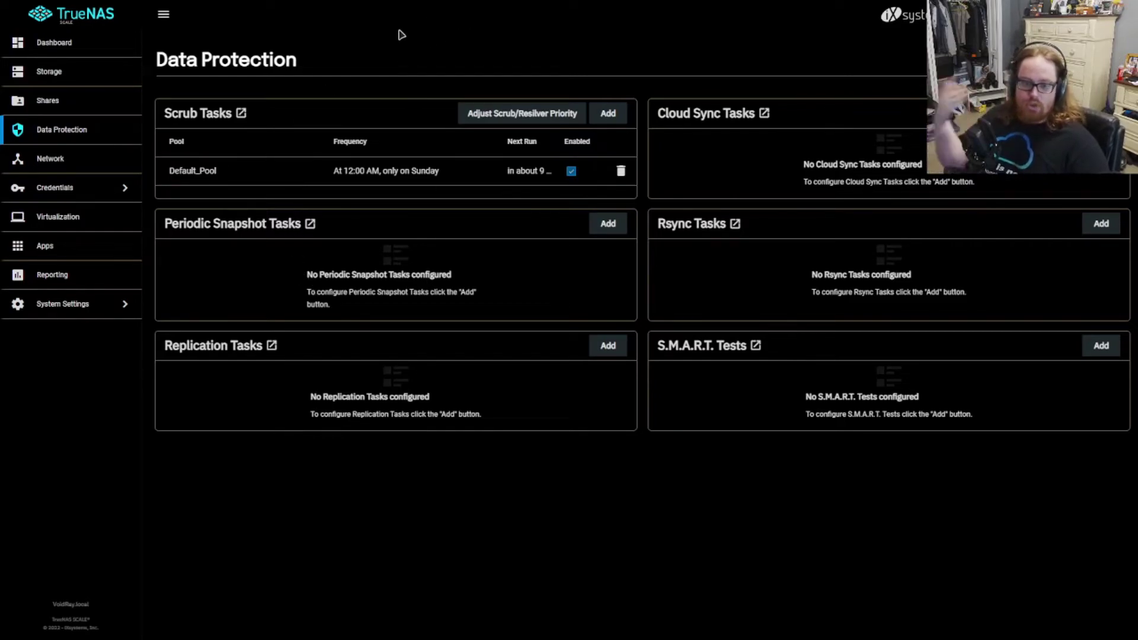
pyautogui.click(110, 103)
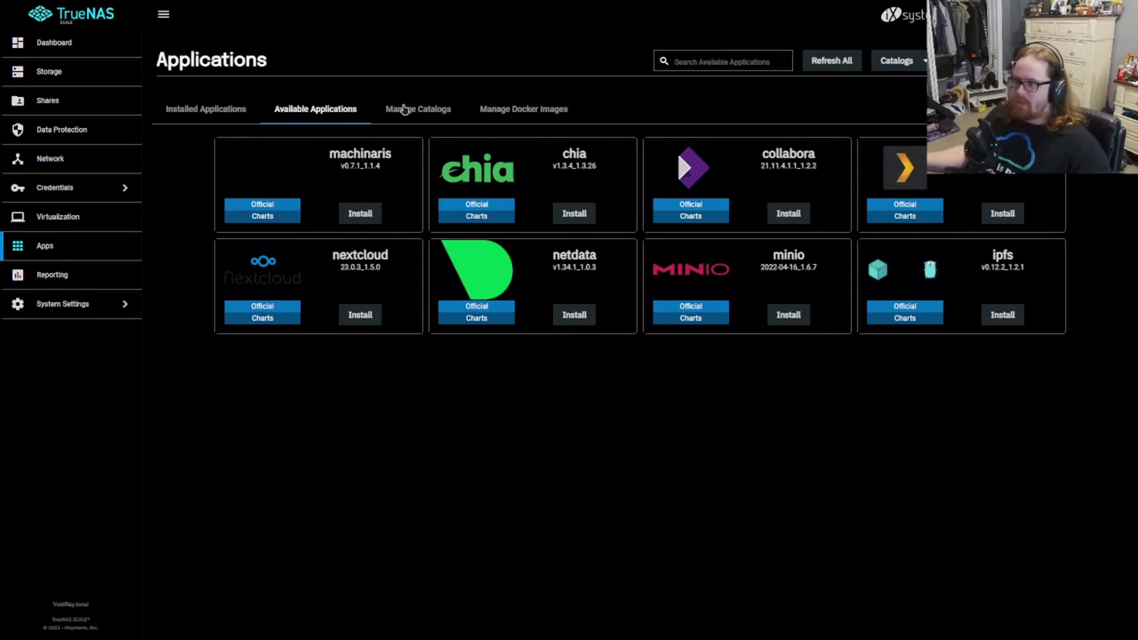
# Step: Show Installed Applications, where nextcloud 23.0.3_1.5.0 is still deploying 1/2
pyautogui.click(188, 111)
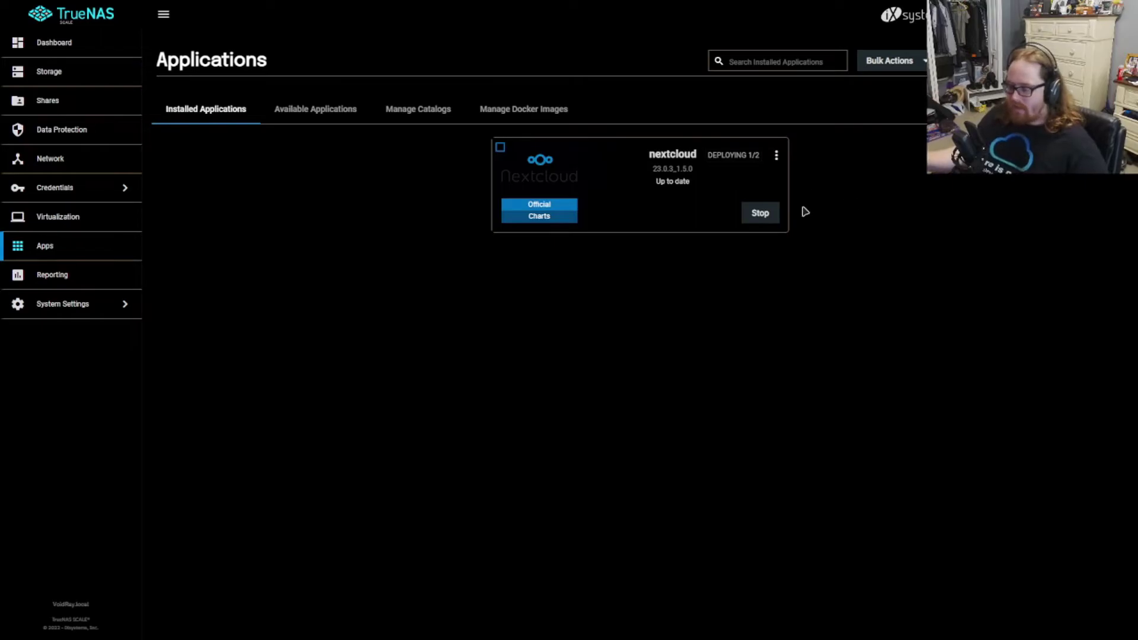
pyautogui.press('super')
# Step: In File Explorer, browse to the synced Clip things > VEGAS Render Templates folder
pyautogui.click(455, 475)
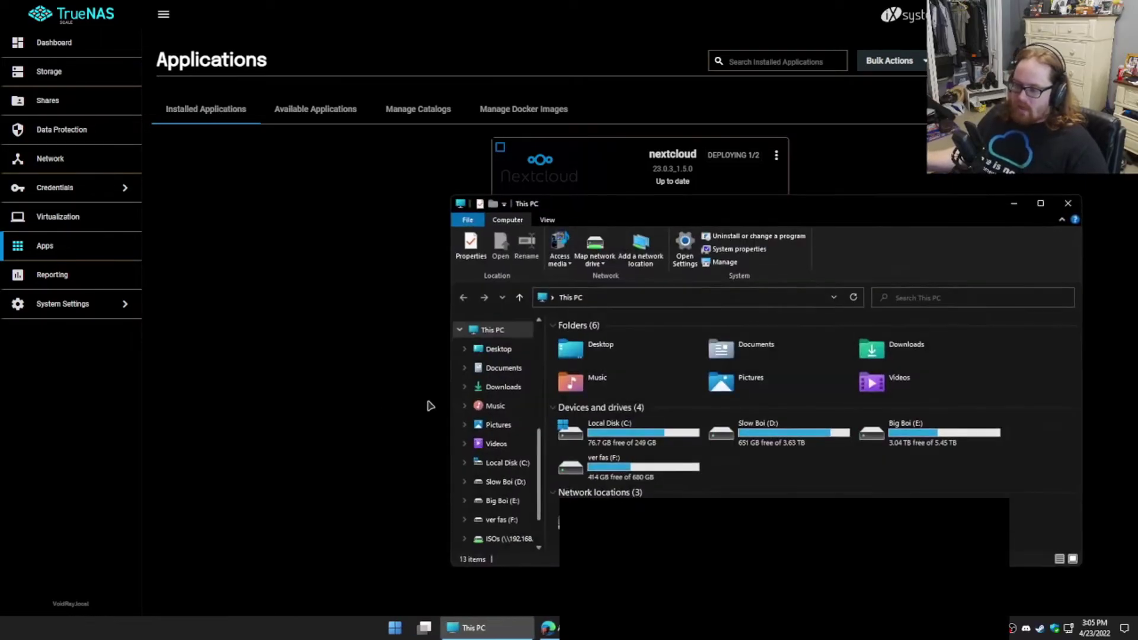
pyautogui.scroll(5, 501, 462)
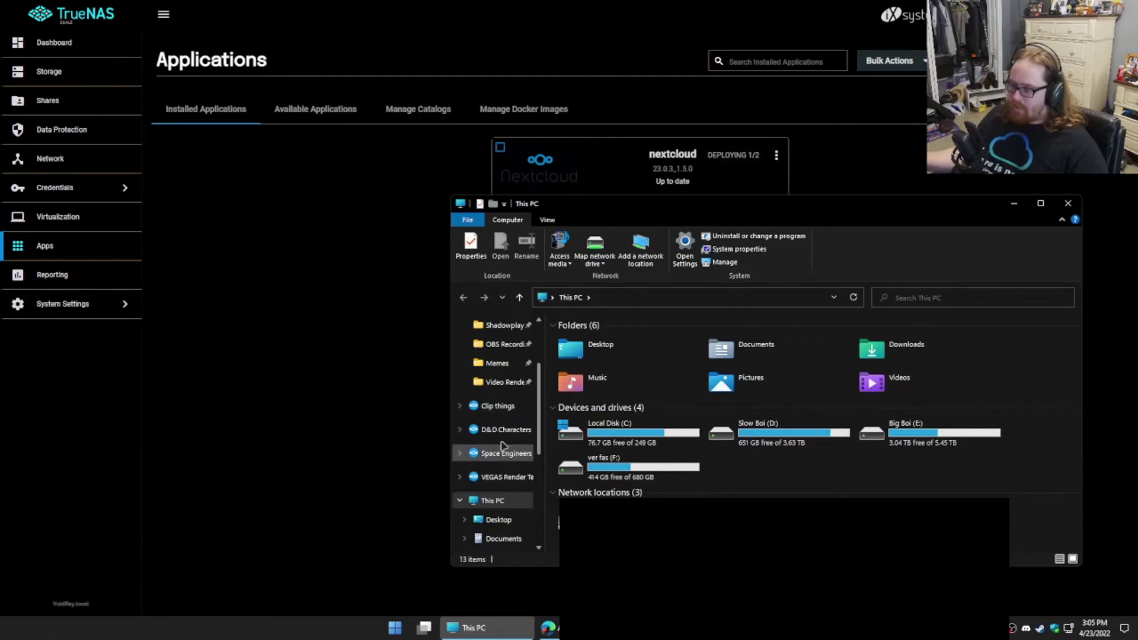
pyautogui.click(486, 406)
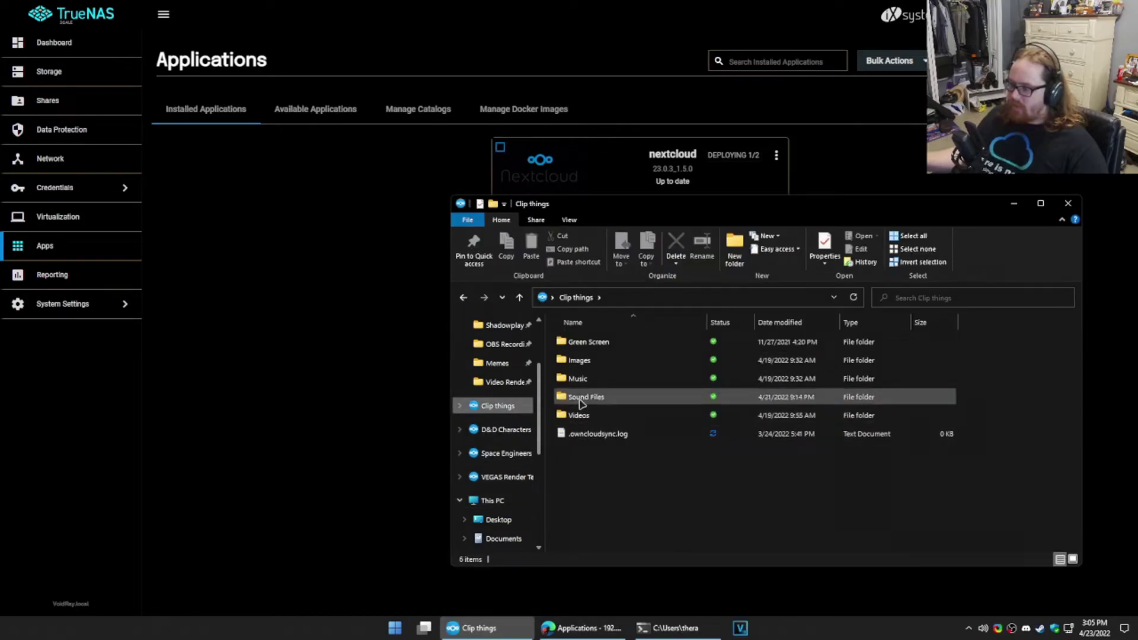
pyautogui.click(501, 477)
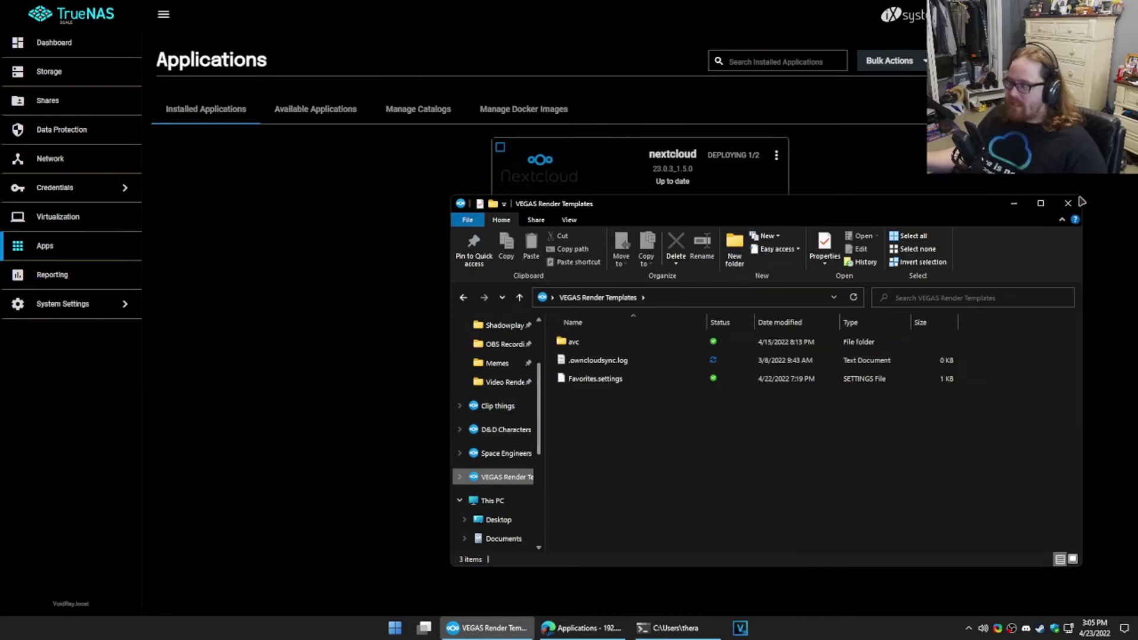
pyautogui.scroll(-4, 504, 462)
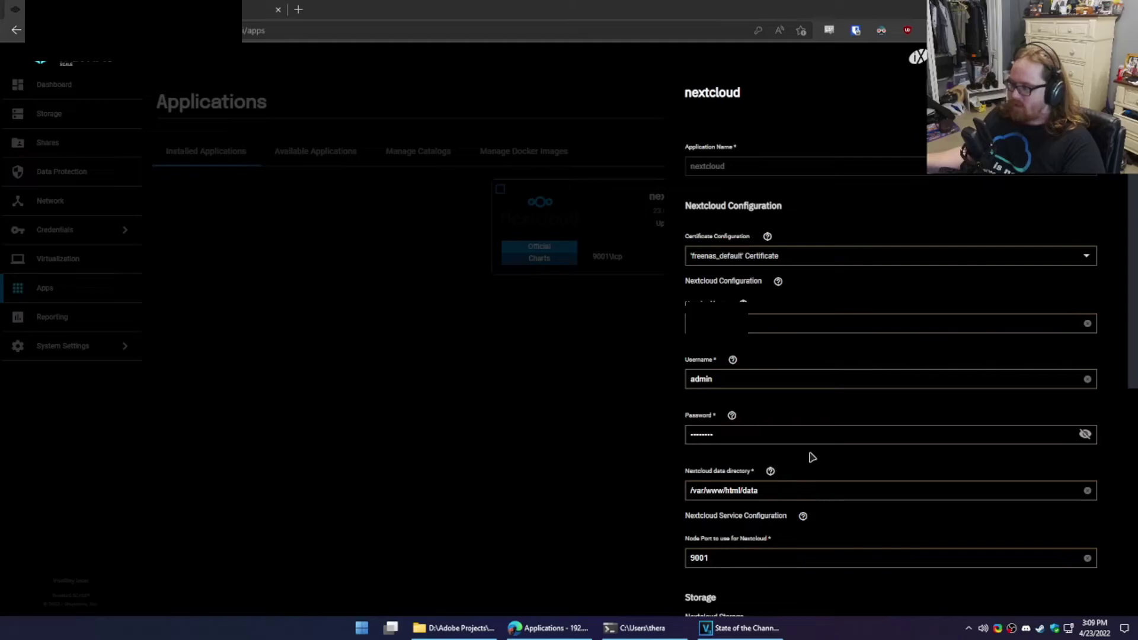
# Step: Save the nextcloud settings and start the app so it runs ACTIVE on 9001/tcp
pyautogui.scroll(-5, 796, 454)
pyautogui.click(704, 583)
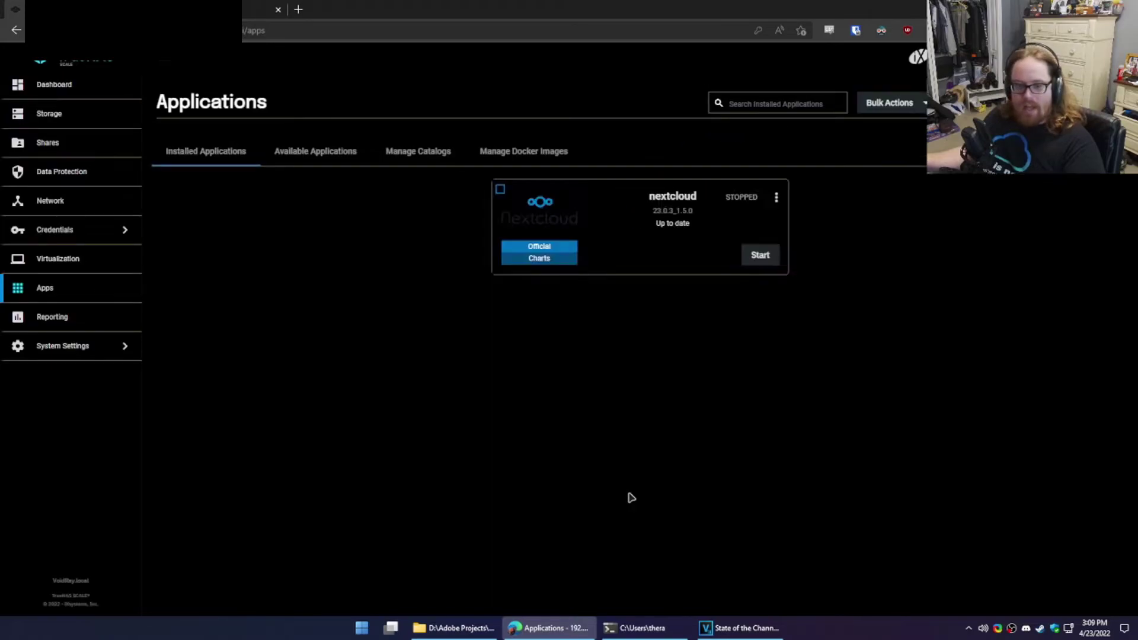
pyautogui.click(758, 260)
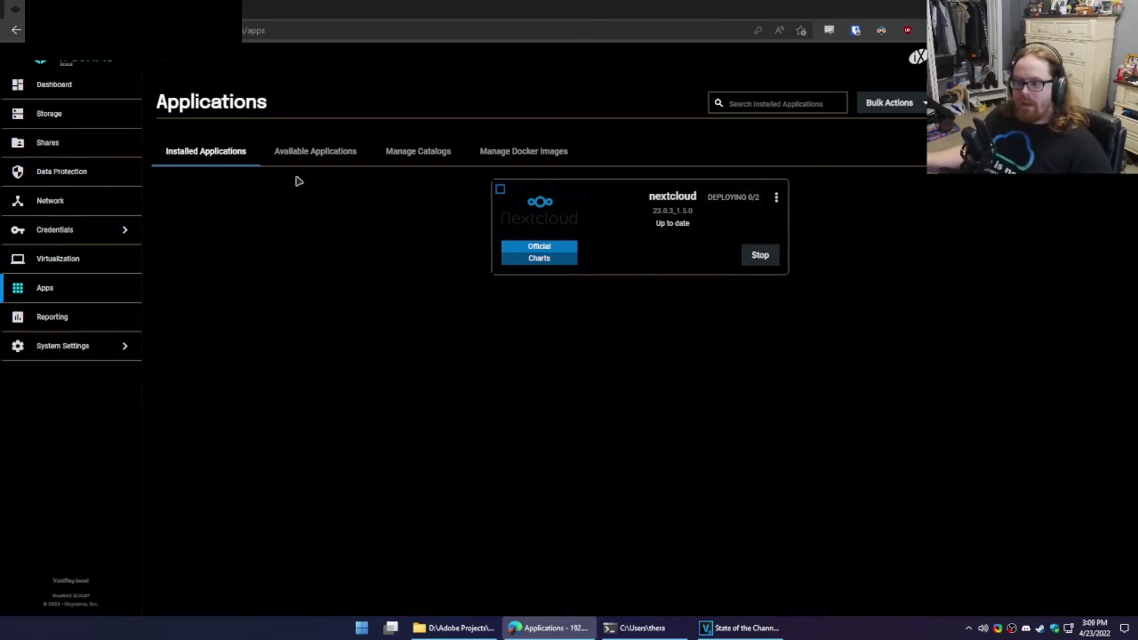
pyautogui.click(776, 199)
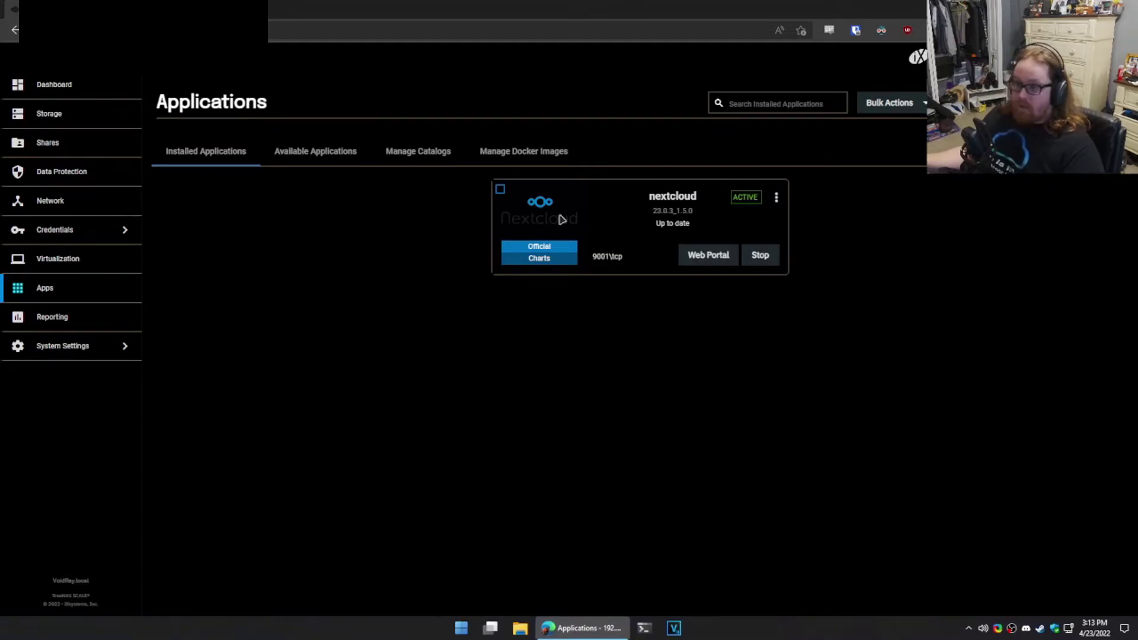
# Step: Open the nextcloud Web Portal and log in as admin with the account password
pyautogui.click(709, 255)
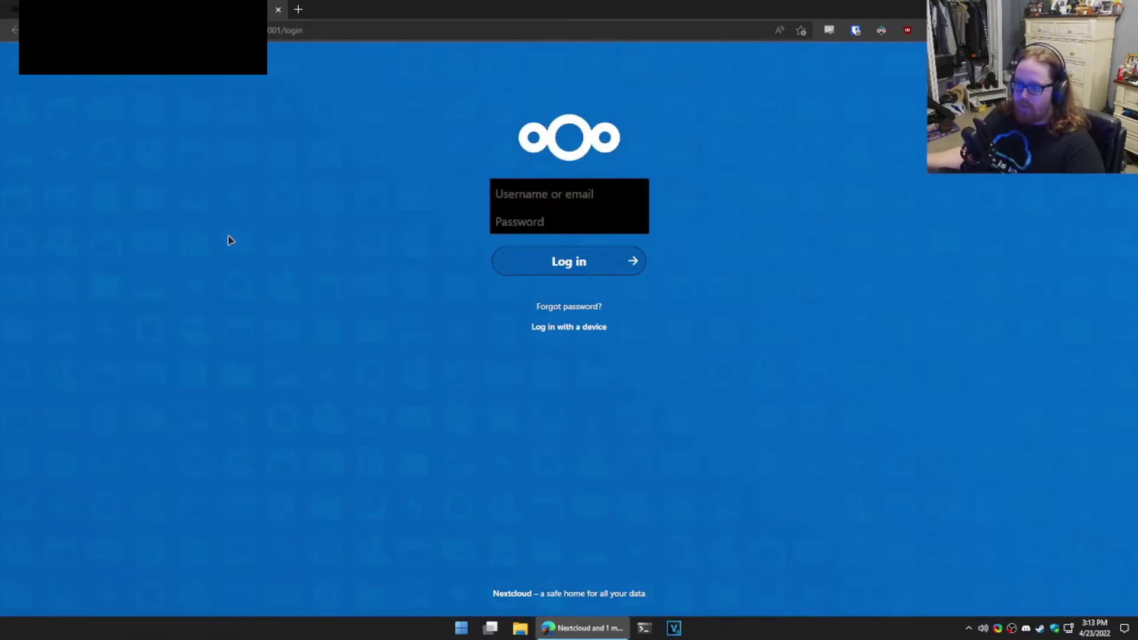
pyautogui.click(520, 189)
pyautogui.write('admin')
pyautogui.press('Tab')
pyautogui.write('••••••')
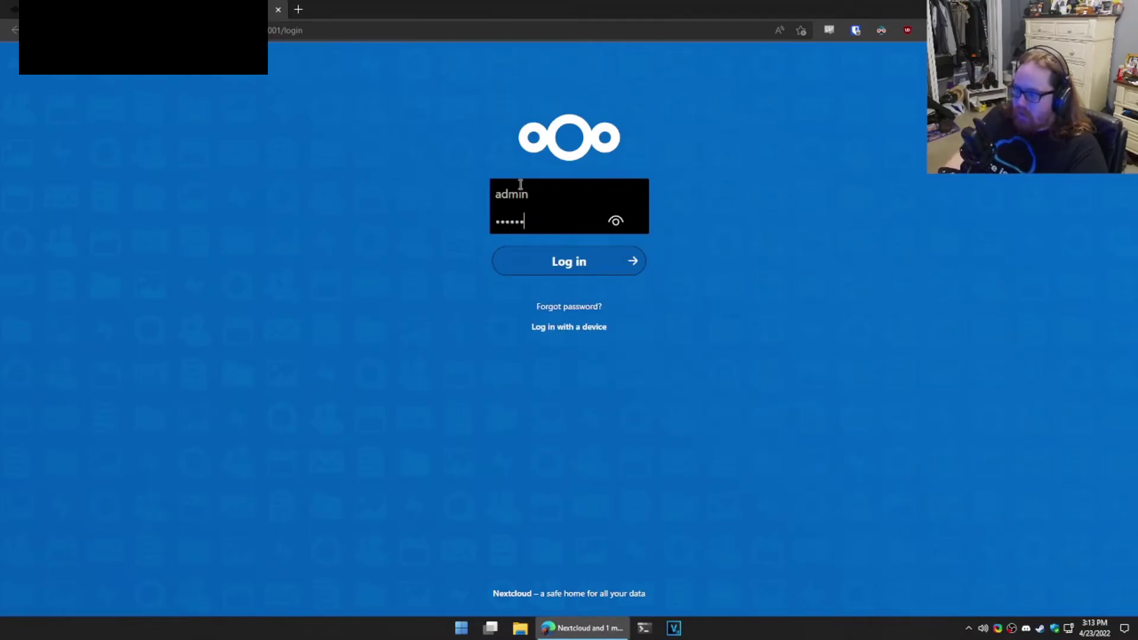
pyautogui.write('•')
pyautogui.press('Return')
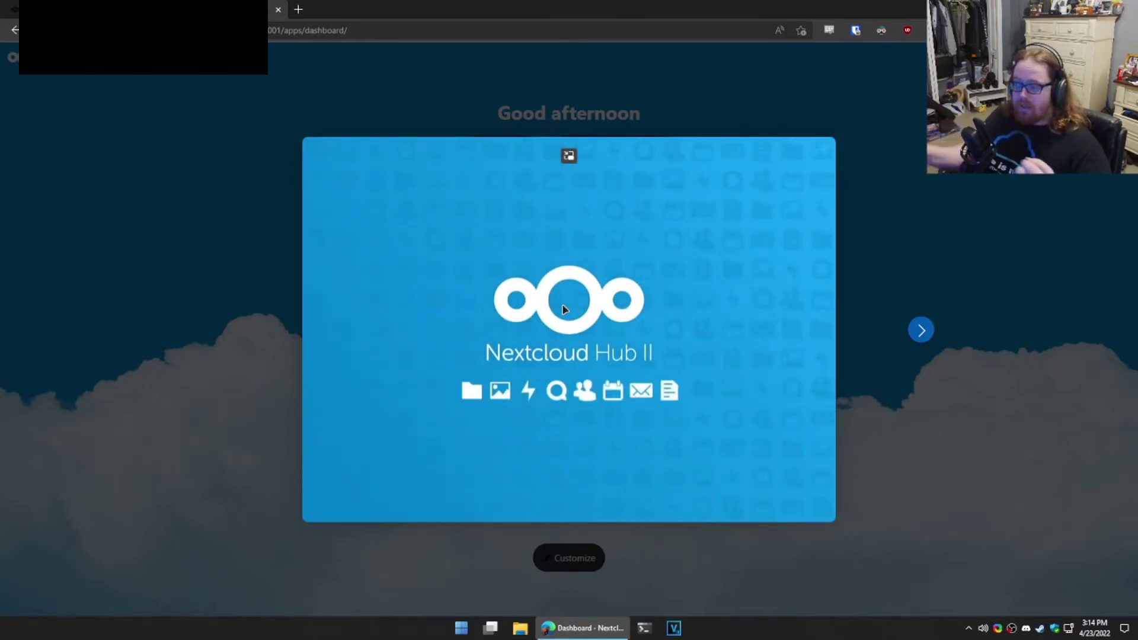
# Step: Click through the welcome tour slides and finish with Start using Nextcloud
pyautogui.click(920, 330)
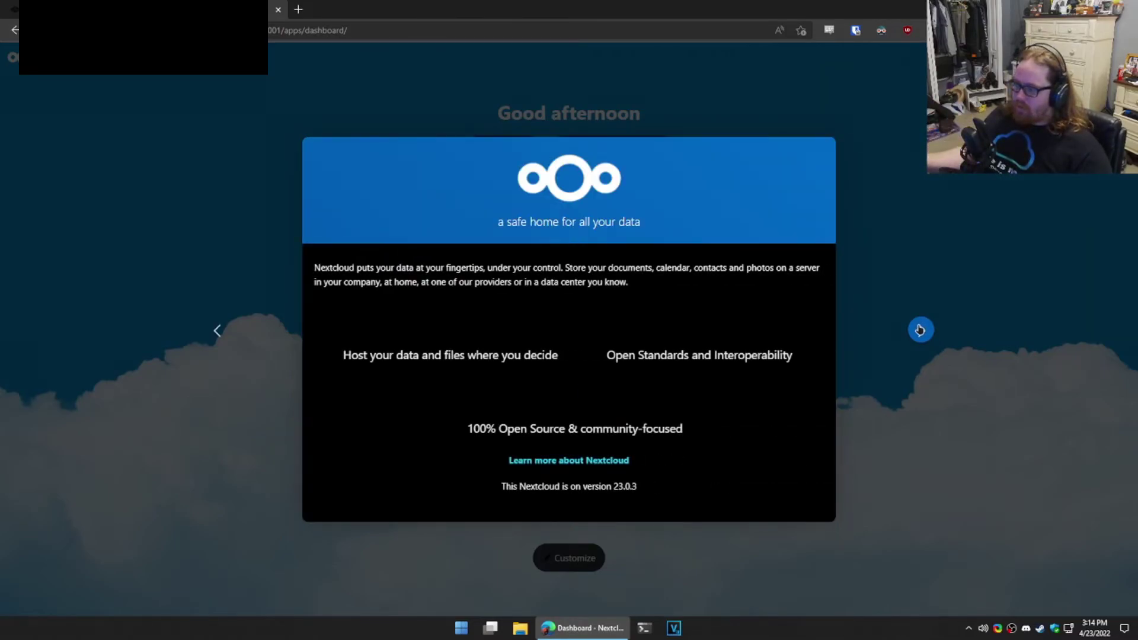
pyautogui.click(921, 330)
pyautogui.click(921, 330)
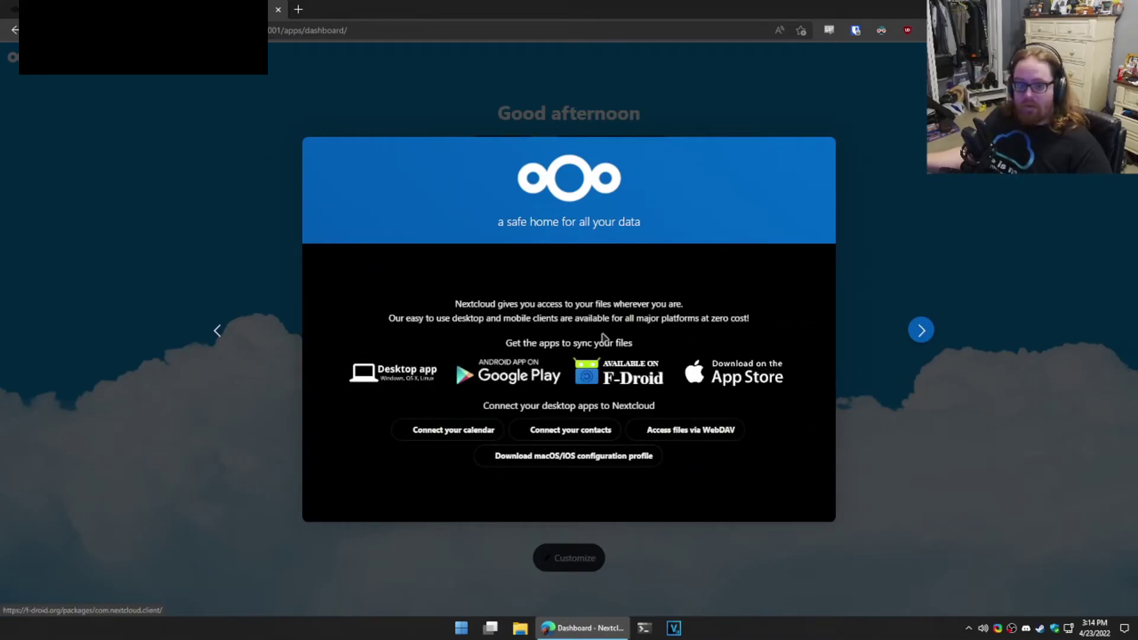
pyautogui.click(919, 331)
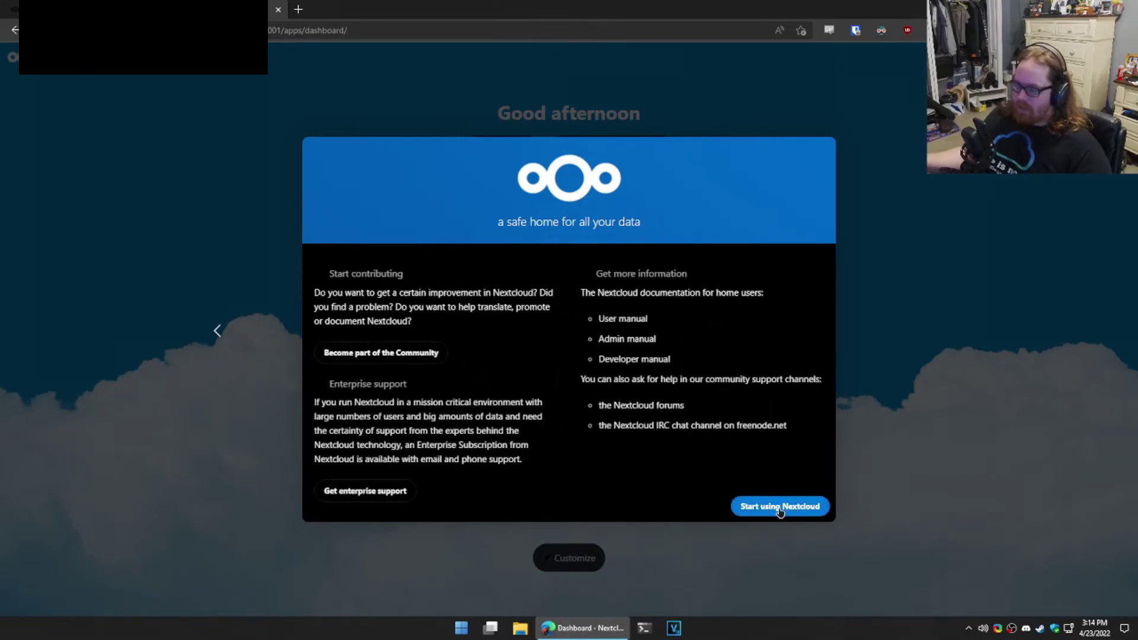
pyautogui.click(768, 509)
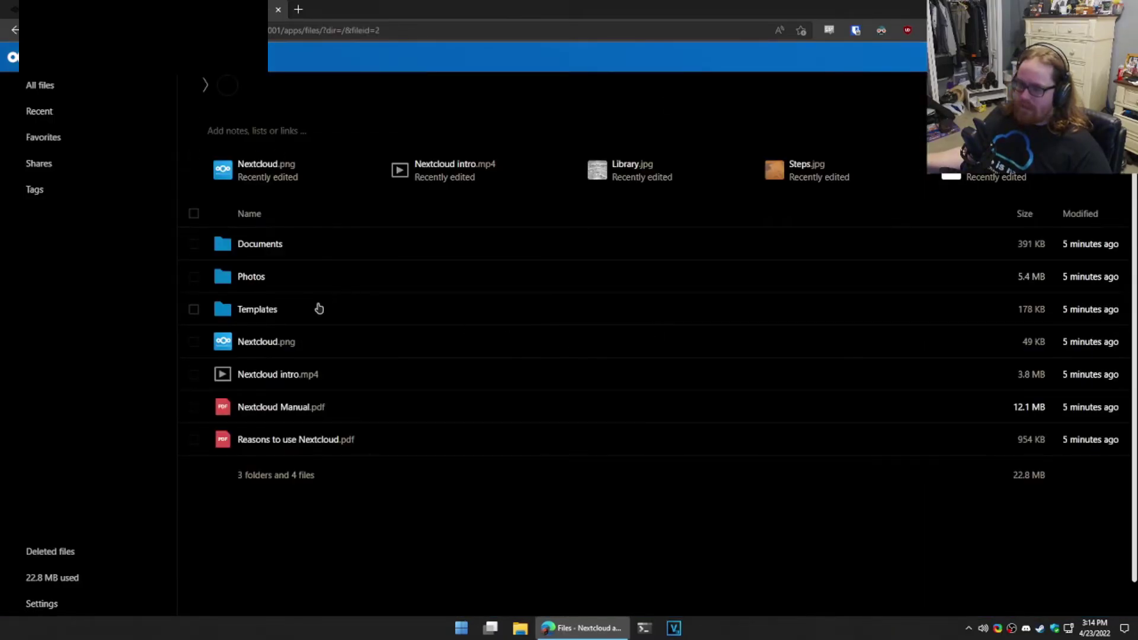
# Step: Select all seven default Nextcloud folders and sample files, delete them, and return to TrueNAS
pyautogui.click(194, 439)
pyautogui.click(194, 407)
pyautogui.click(194, 374)
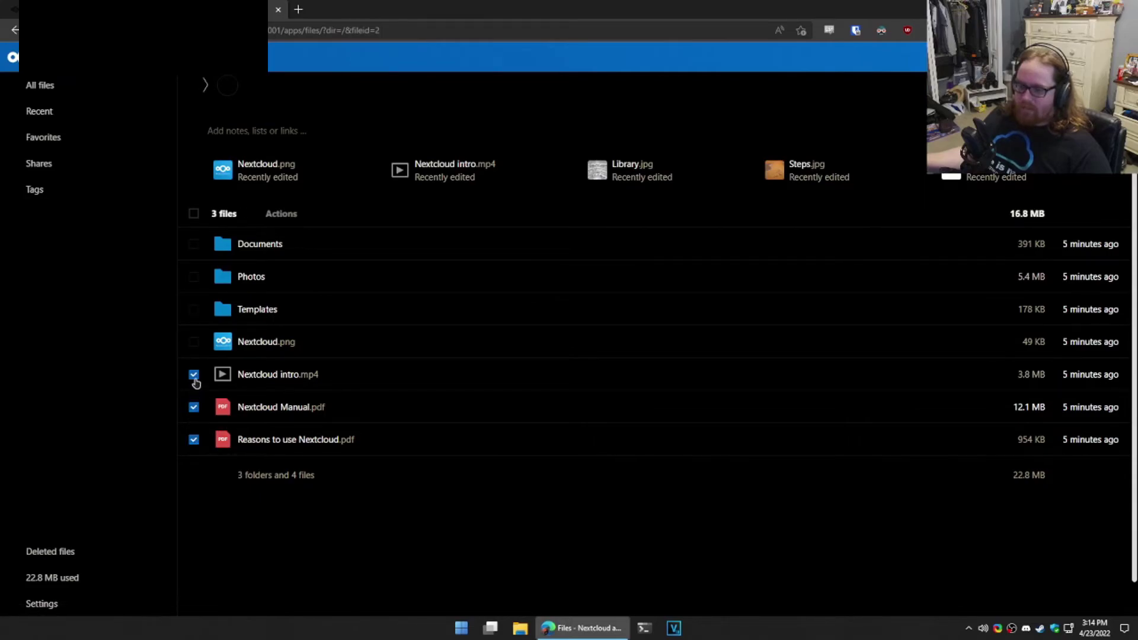
pyautogui.click(194, 341)
pyautogui.click(194, 309)
pyautogui.click(194, 276)
pyautogui.click(194, 244)
pyautogui.click(332, 215)
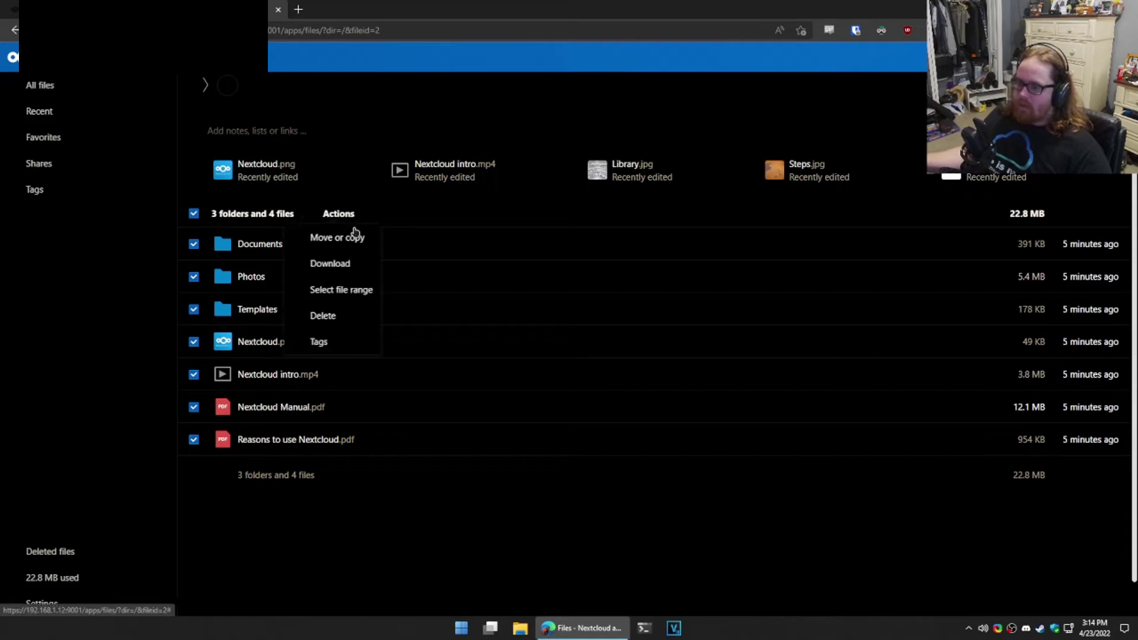
pyautogui.click(335, 318)
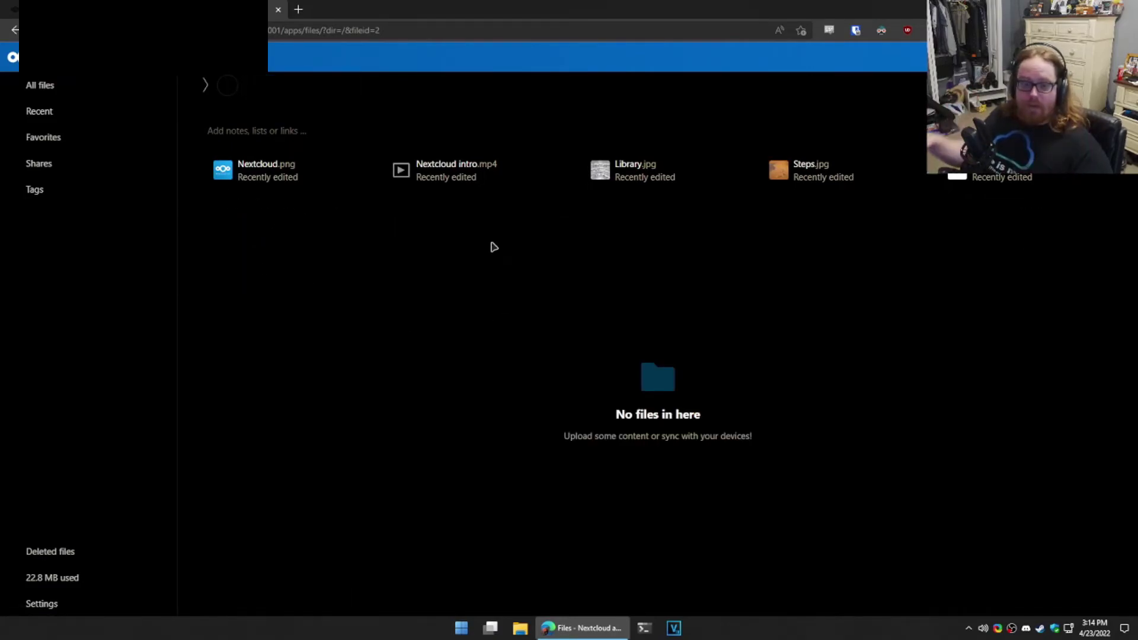
pyautogui.hotkey('ctrl', 'Tab')
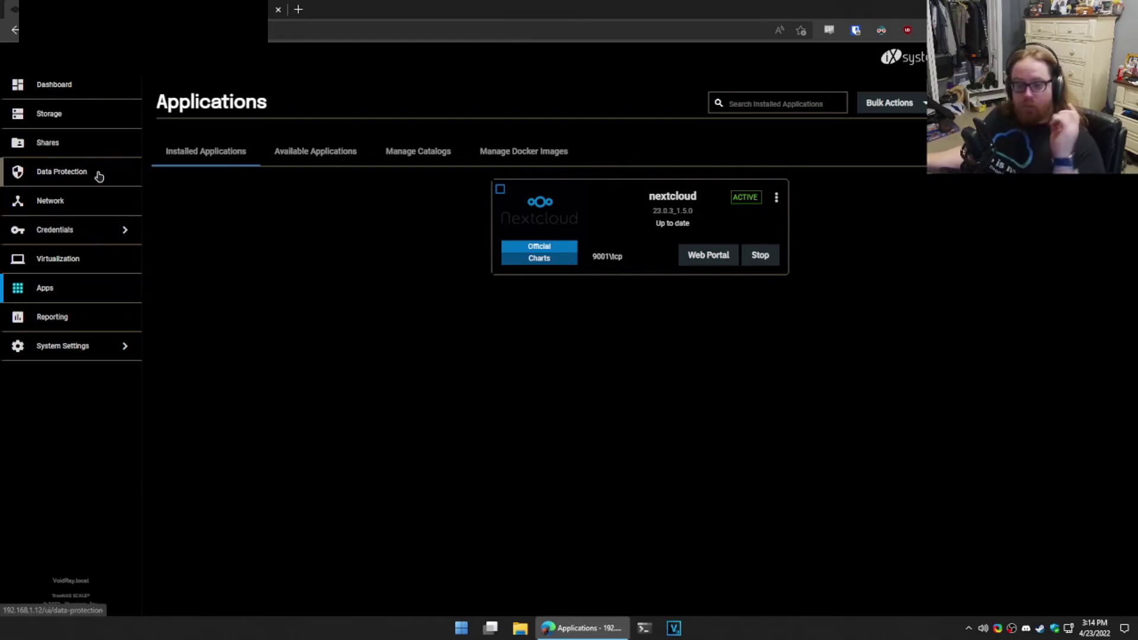
# Step: Open Storage, view Default_Pool's dataset edit options, and close them without changes
pyautogui.click(67, 139)
pyautogui.click(55, 111)
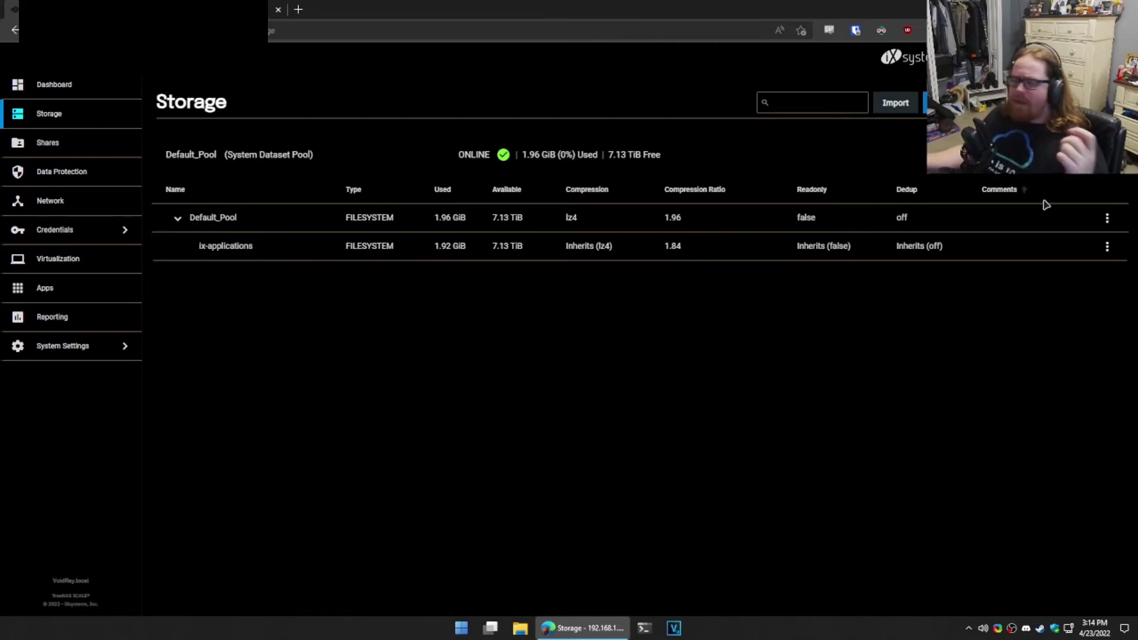
pyautogui.click(1107, 218)
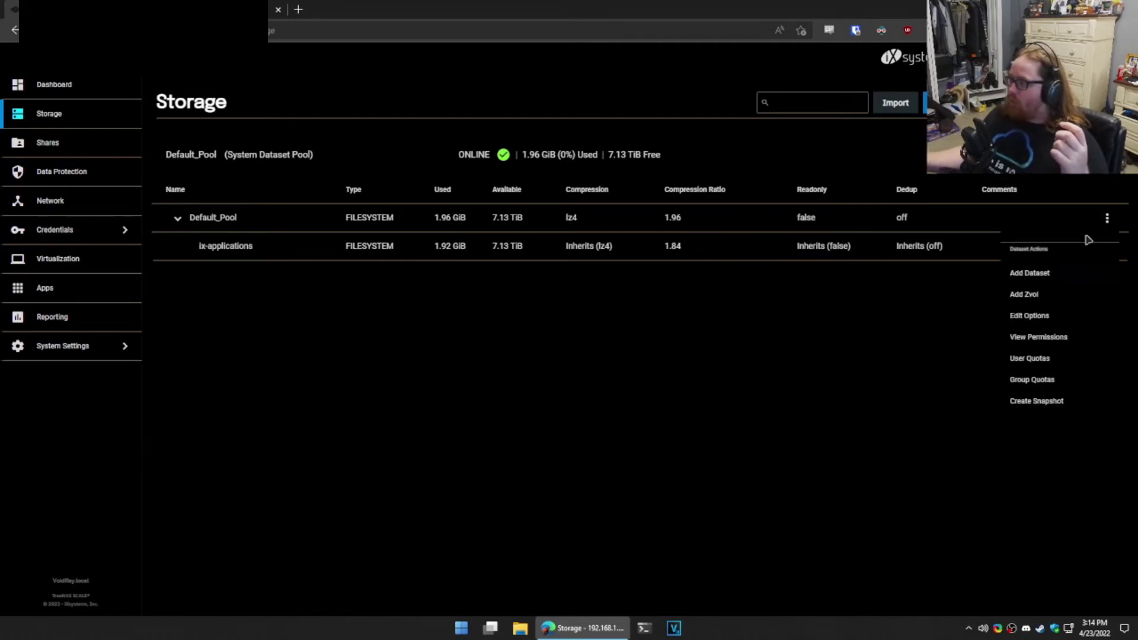
pyautogui.click(1058, 325)
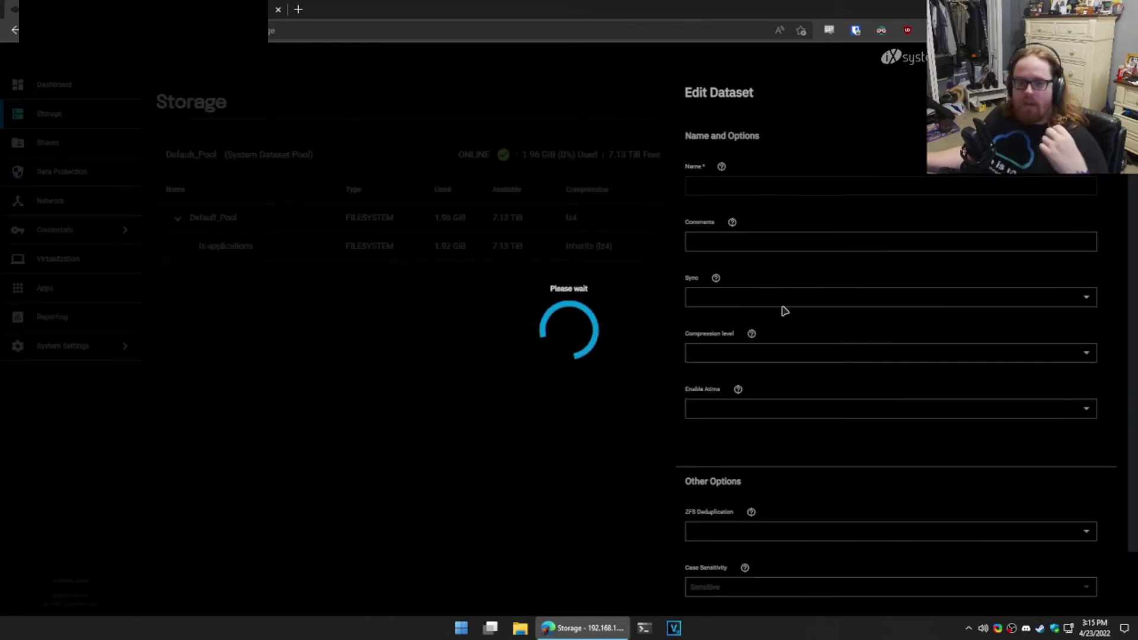
pyautogui.scroll(-3, 803, 333)
pyautogui.click(91, 125)
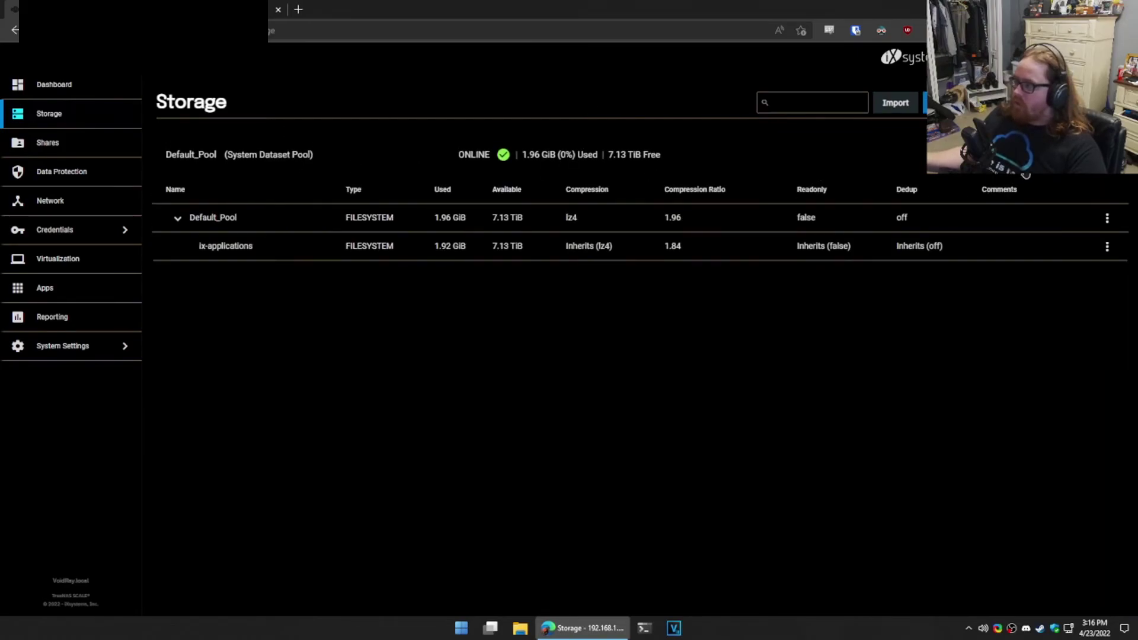
# Step: Start adding vdevs to Default_Pool and add a Cache vdev group to the layout
pyautogui.click(1076, 155)
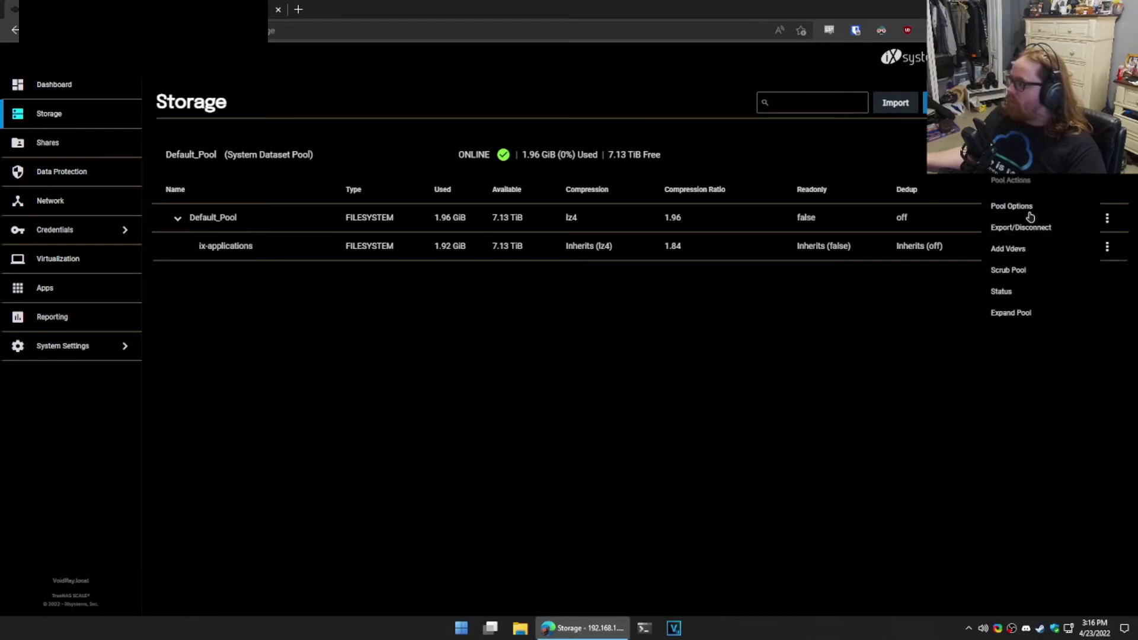
pyautogui.click(1019, 250)
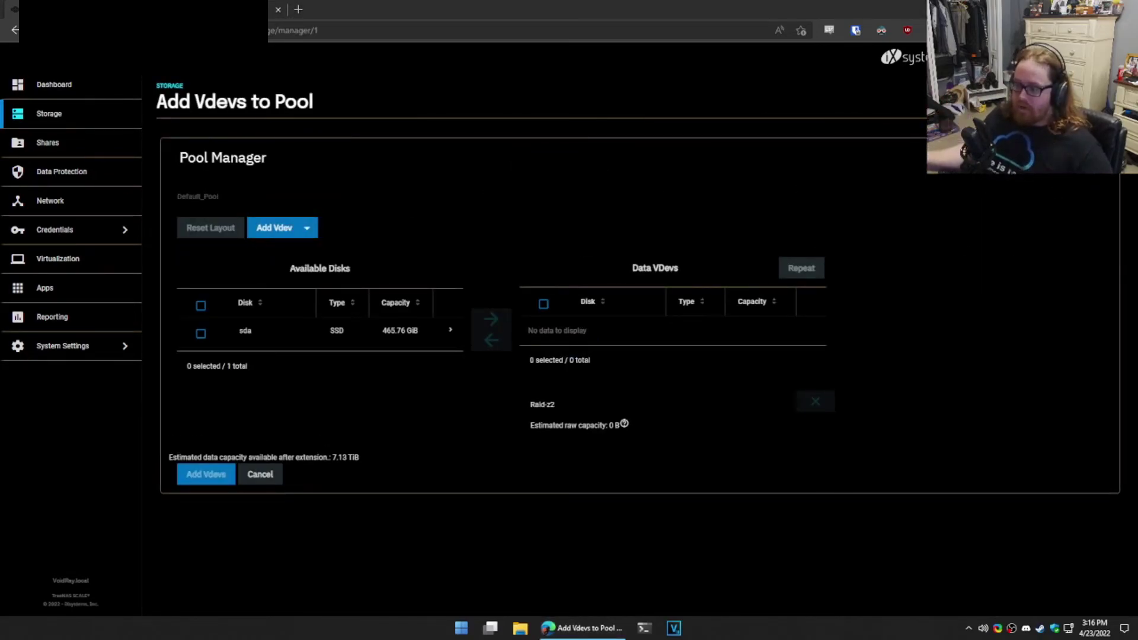
pyautogui.click(201, 334)
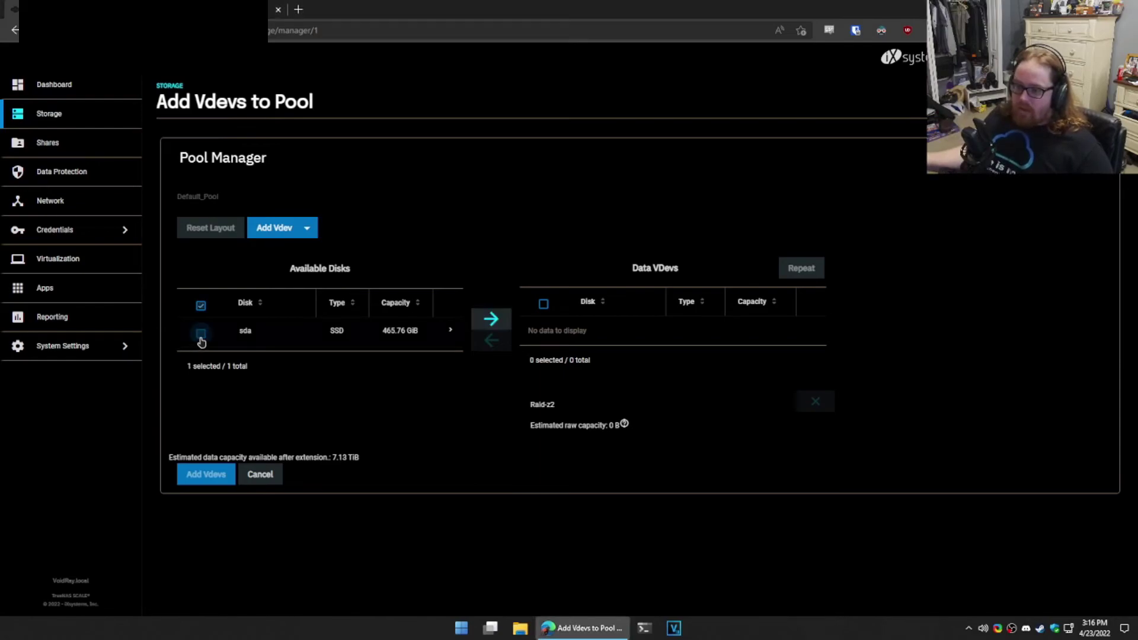
pyautogui.click(307, 234)
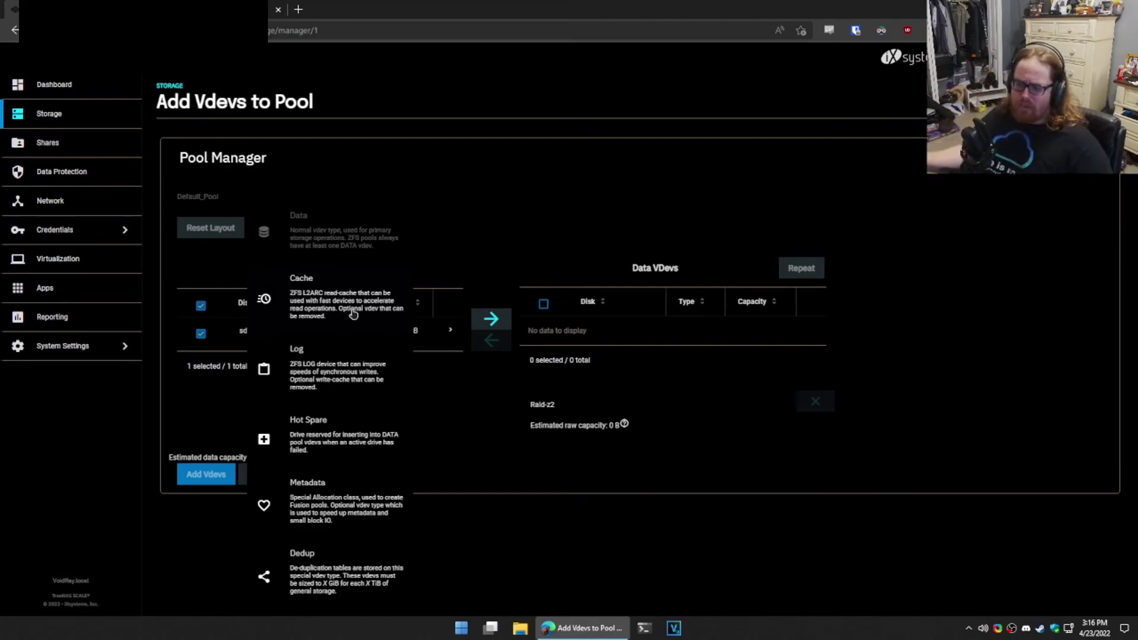
pyautogui.click(354, 301)
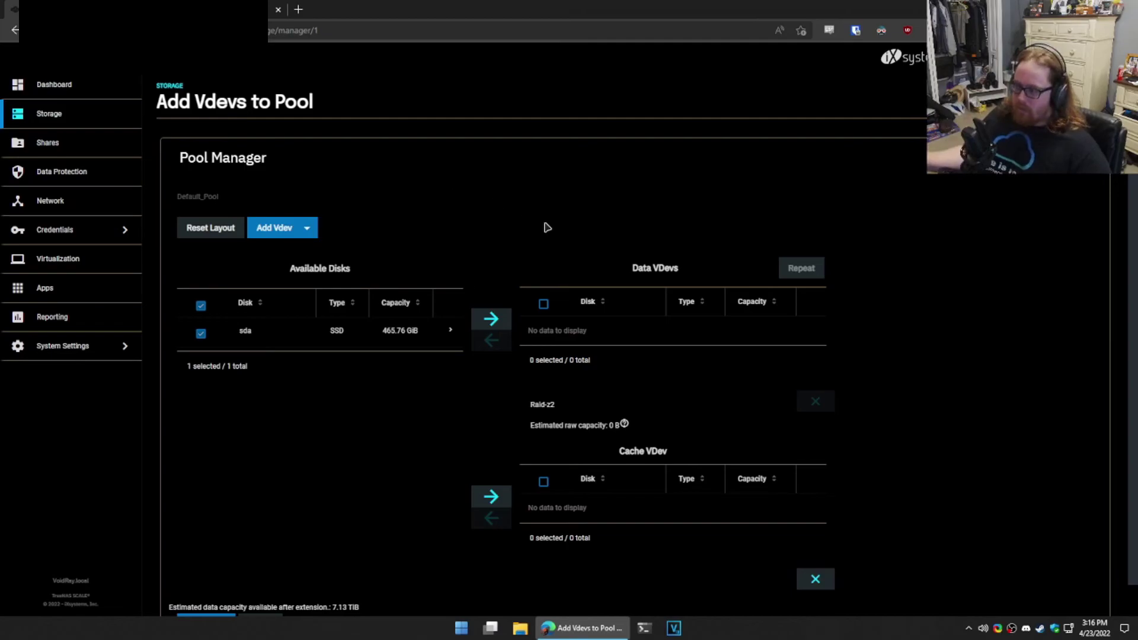
# Step: Place the 465.76 GiB SSD sda in the cache vdev and confirm the disk-erase warning
pyautogui.click(491, 319)
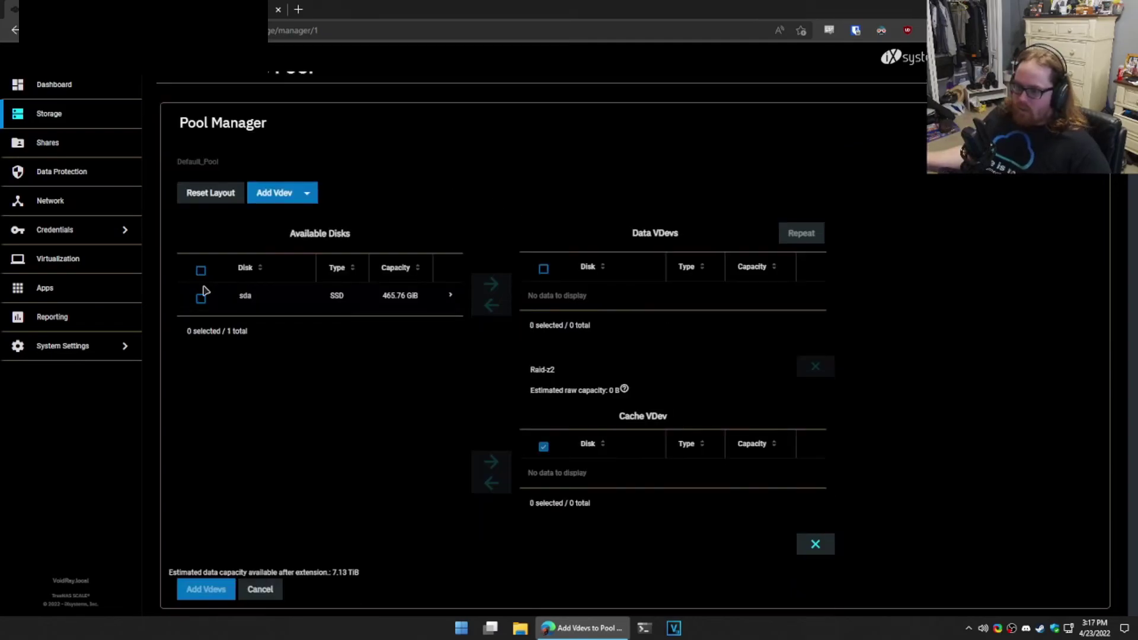
pyautogui.click(201, 295)
pyautogui.click(491, 462)
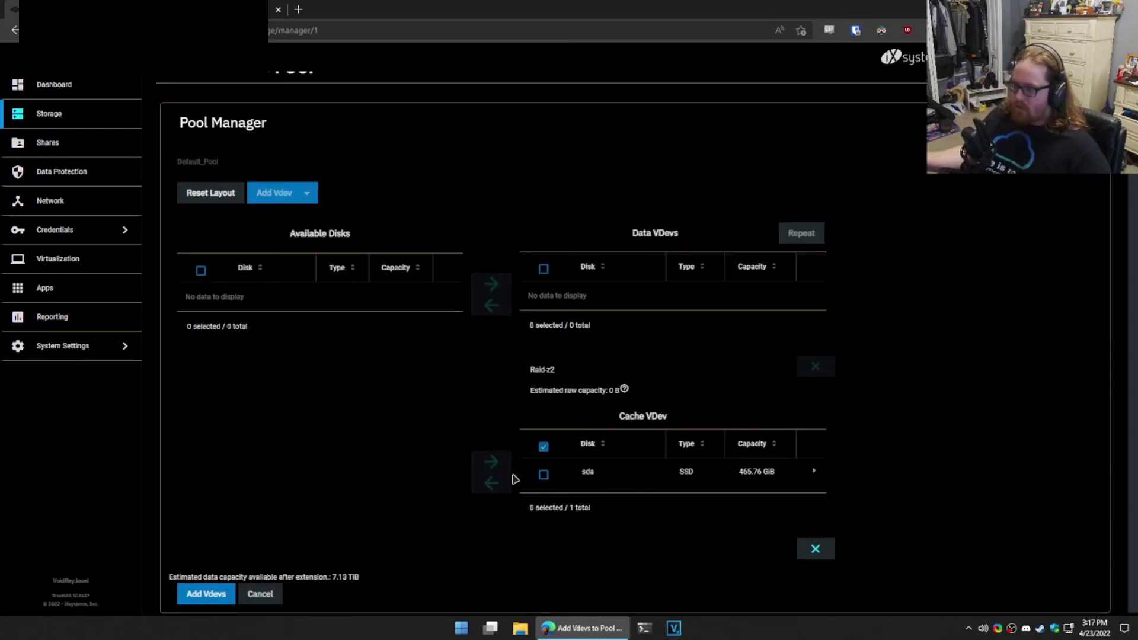
pyautogui.click(207, 602)
pyautogui.click(368, 358)
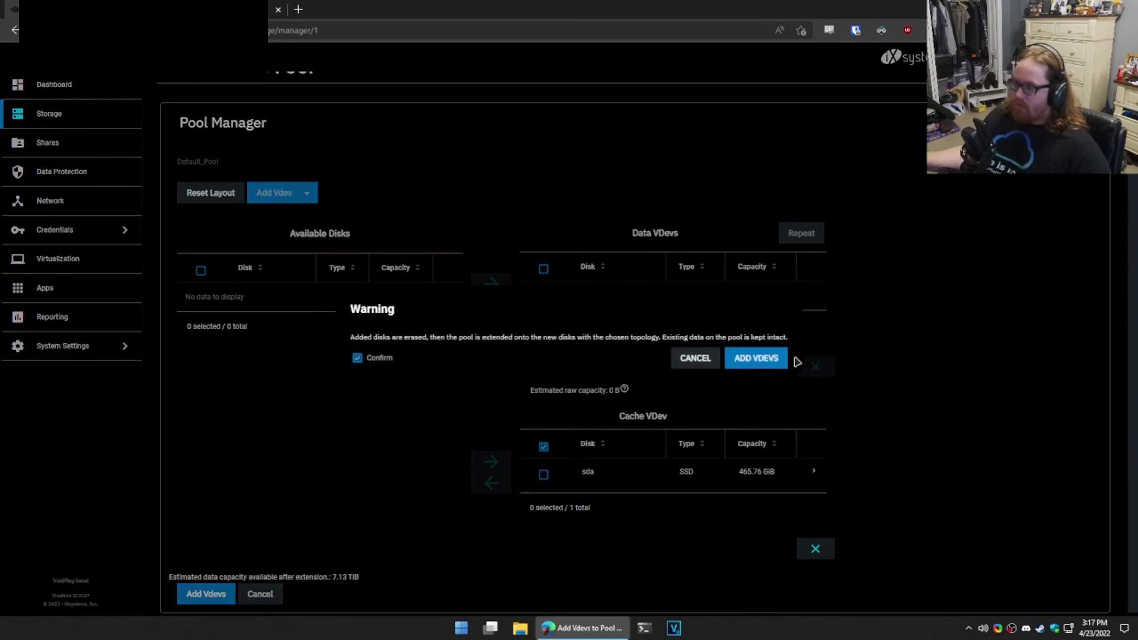
pyautogui.click(777, 359)
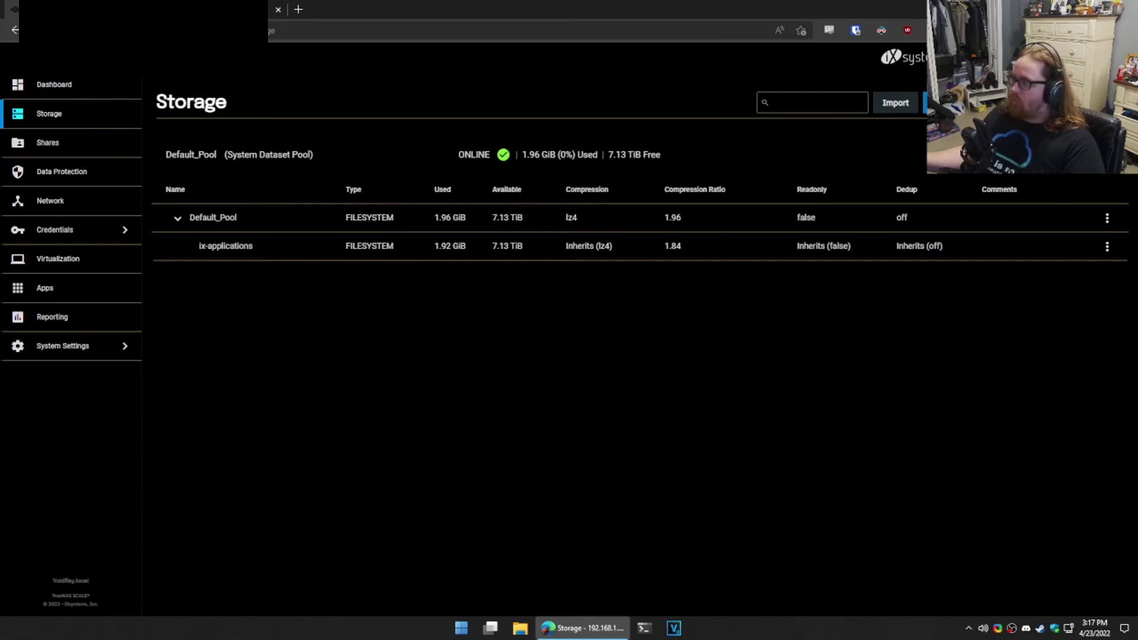
# Step: Check Default_Pool's status for the sda cache disk, then go via Dashboard to Apps
pyautogui.click(1074, 155)
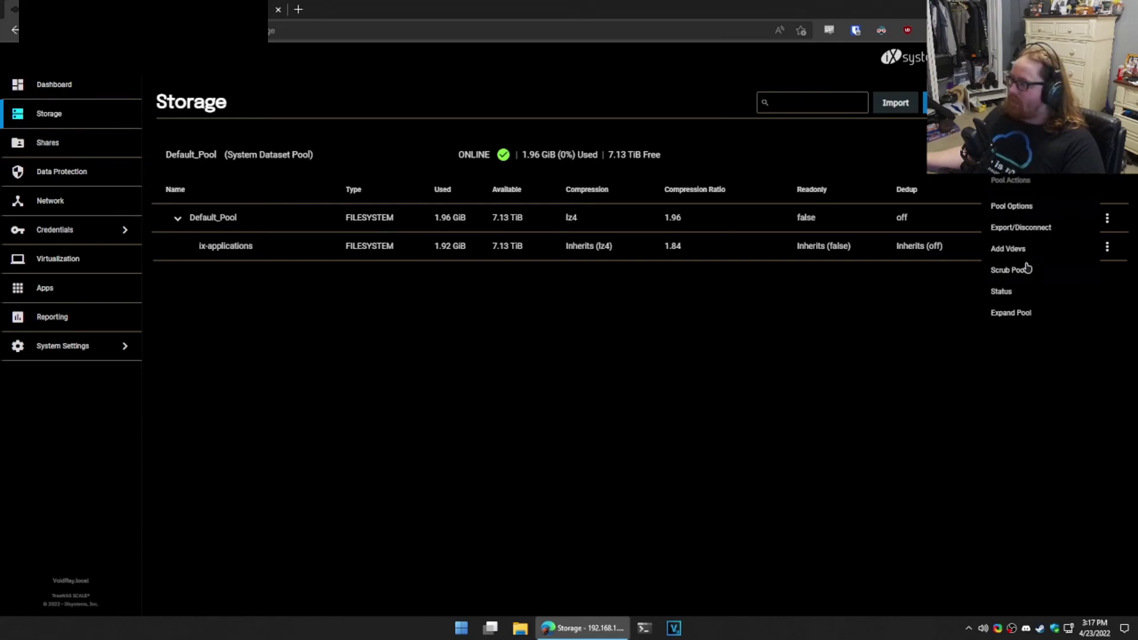
pyautogui.click(1048, 293)
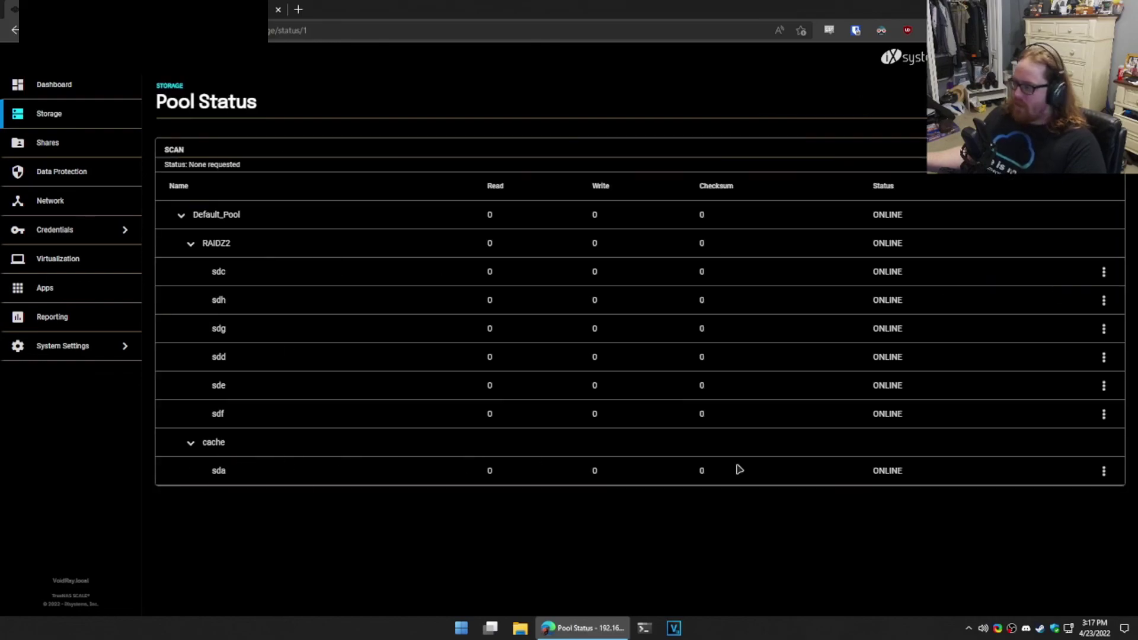
pyautogui.click(1103, 471)
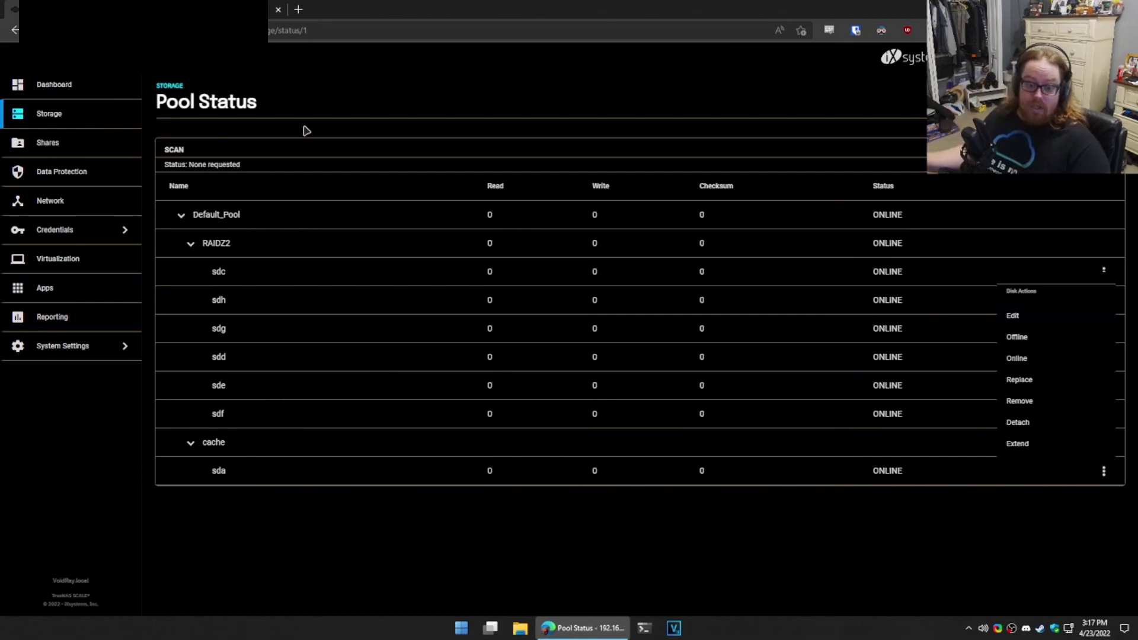
pyautogui.click(338, 99)
pyautogui.click(62, 92)
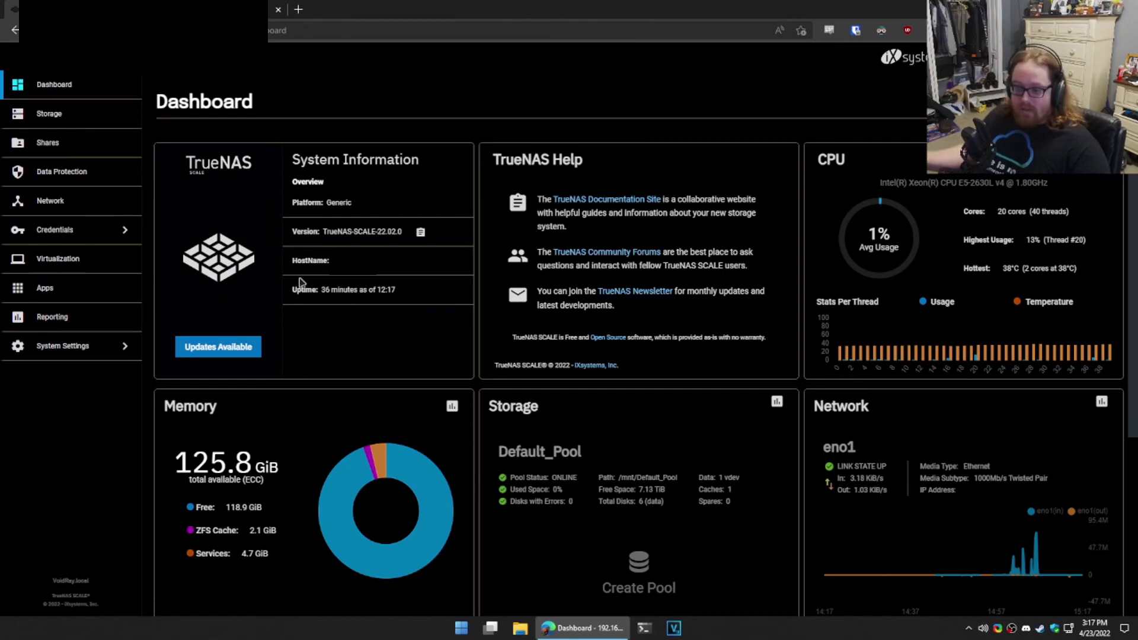
pyautogui.click(78, 294)
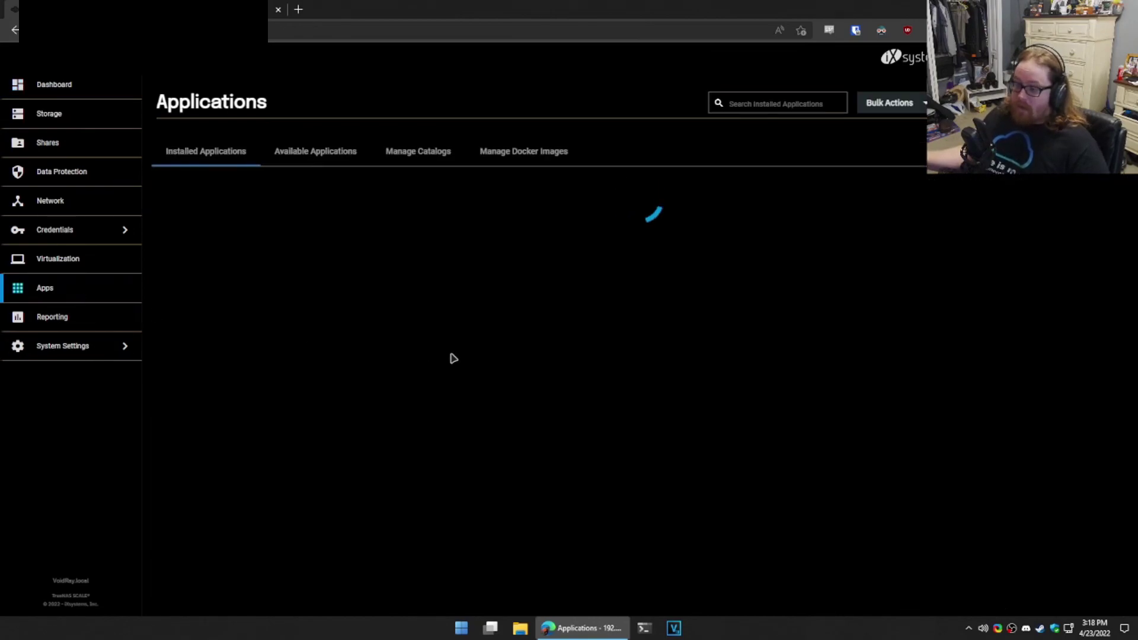